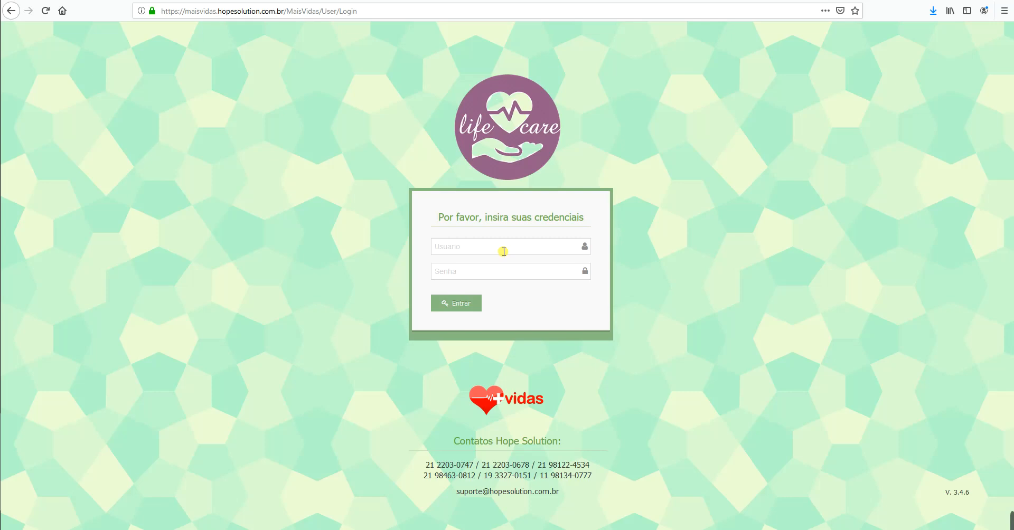
Step: Log in with the saved username and the account password, declining Firefox's offer to save the login
click(503, 252)
key(Down)
key(Down)
key(Return)
key(Tab)
text(*****)
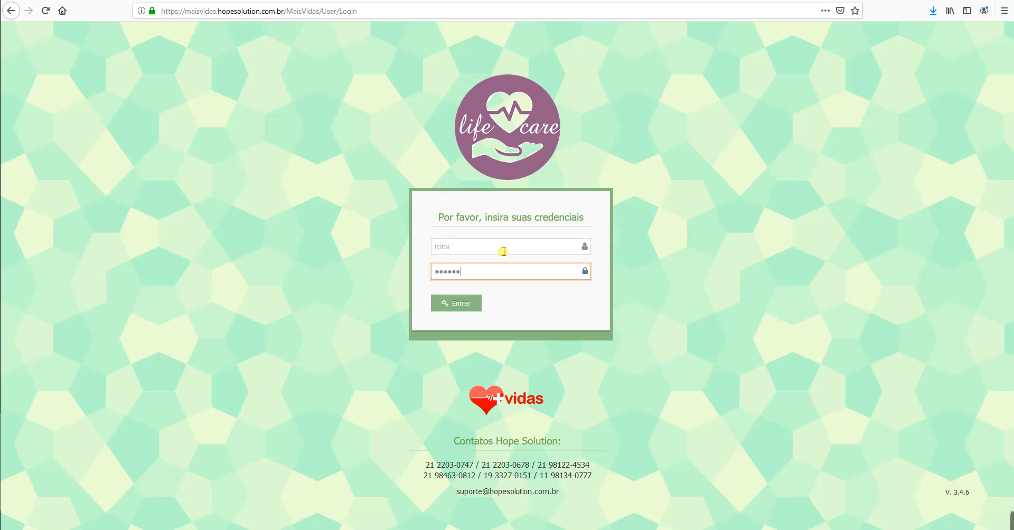
text(*)
key(Return)
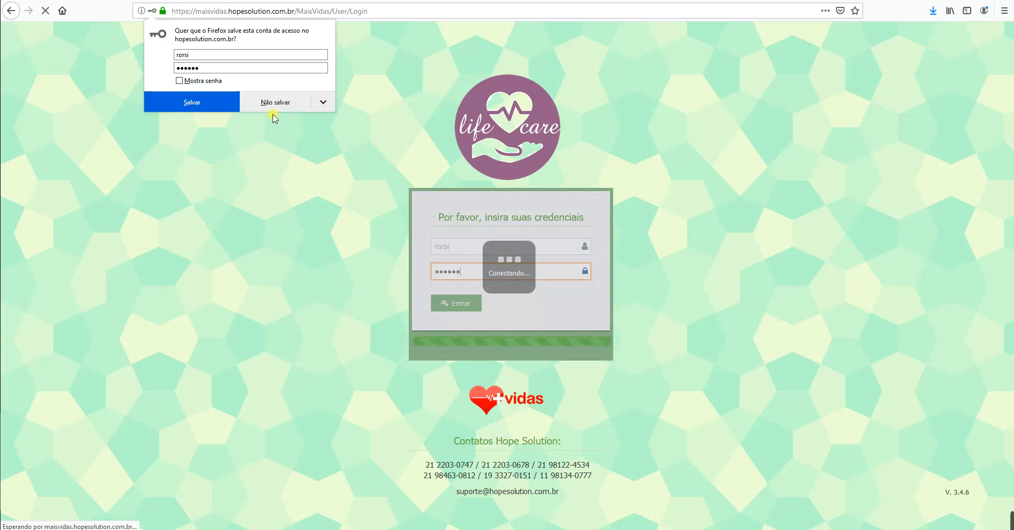
click(273, 105)
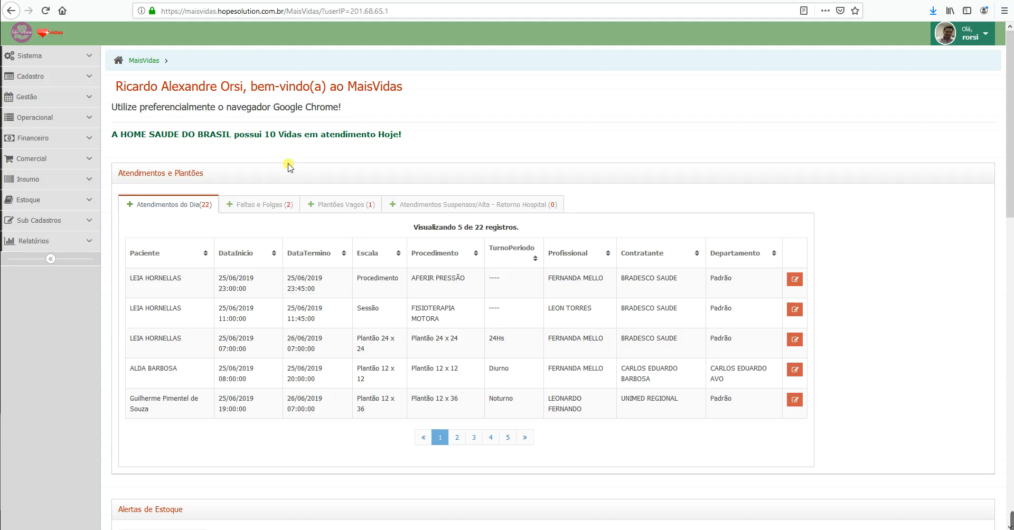
Step: Go to Cadastro > Fornecedores and start a new supplier record with Novo
click(76, 75)
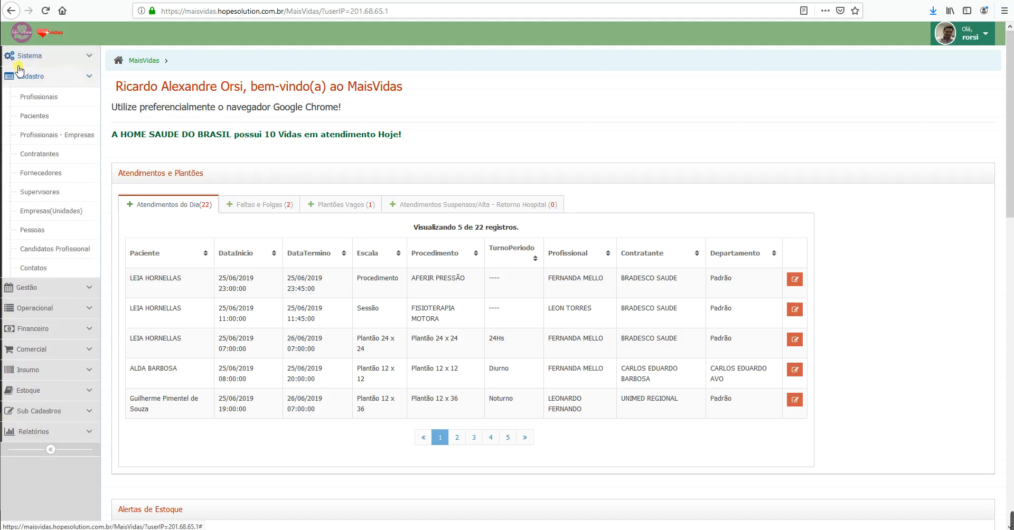
click(52, 174)
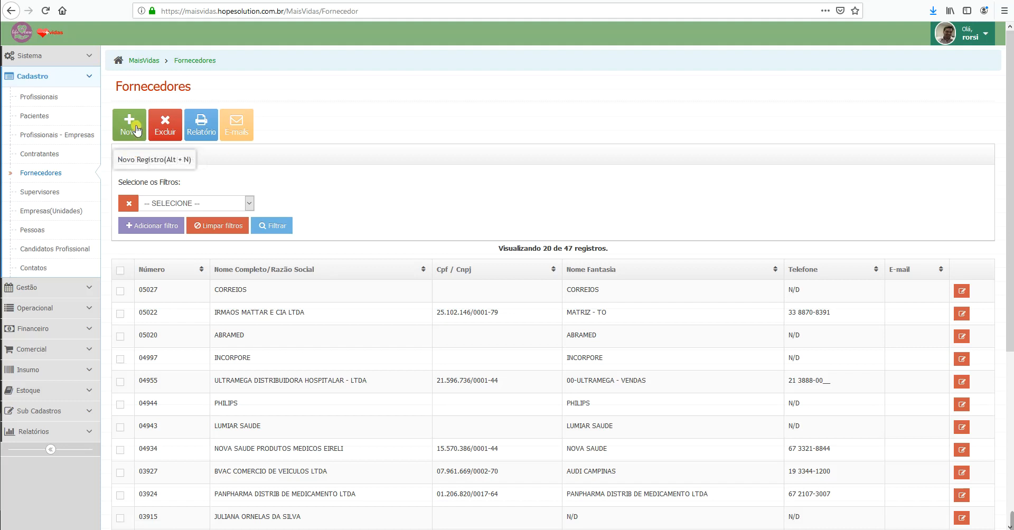
scroll(460, 301, down, 5)
scroll(490, 450, up, 1)
scroll(490, 450, up, 4)
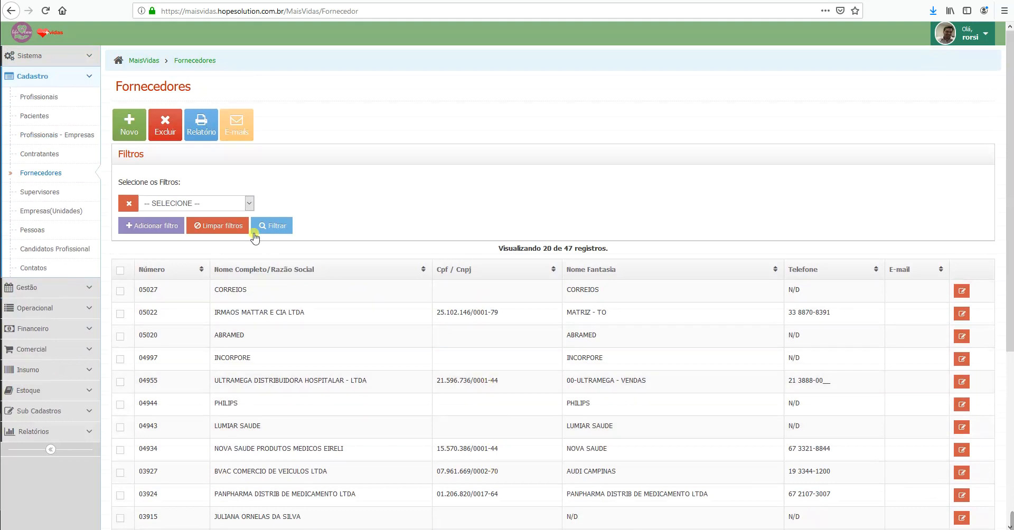
click(131, 126)
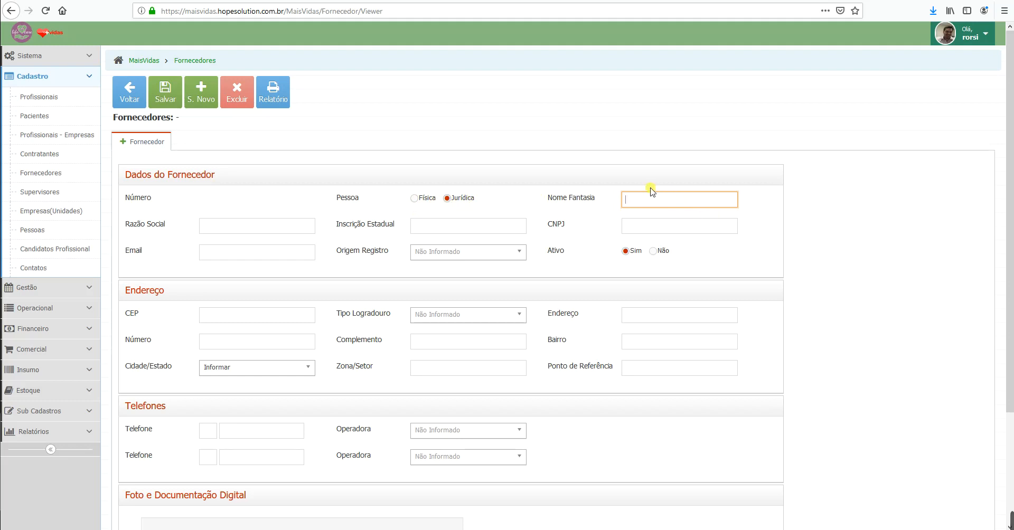
Step: Keep Pessoa as Jurídica, enter NOVA FARMA and NOVA FARMA LTDA as names, and paste the CNPJ
click(415, 199)
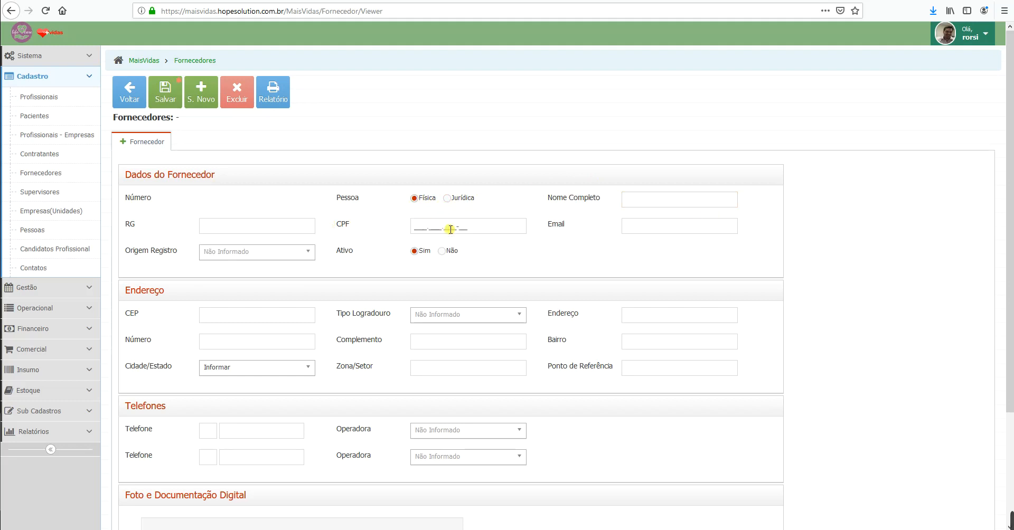
click(447, 199)
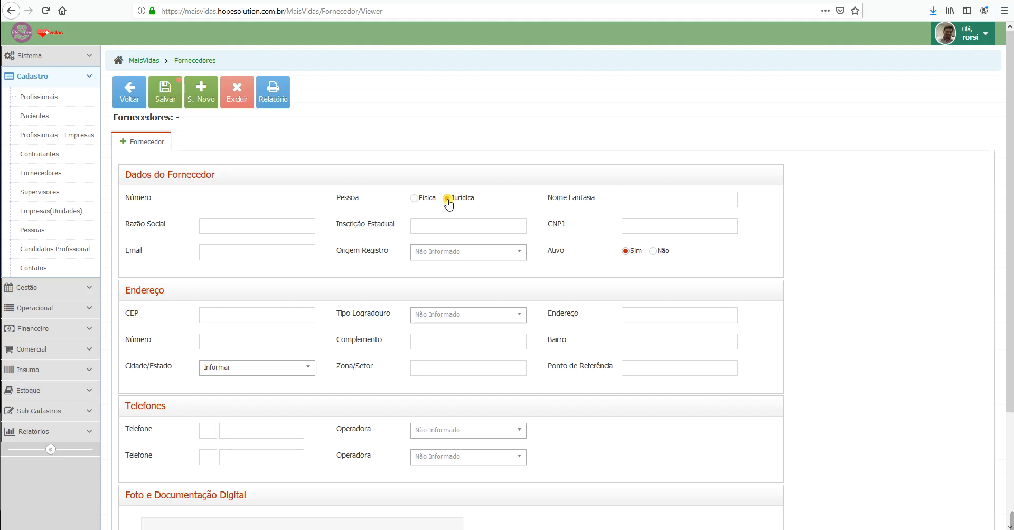
click(640, 200)
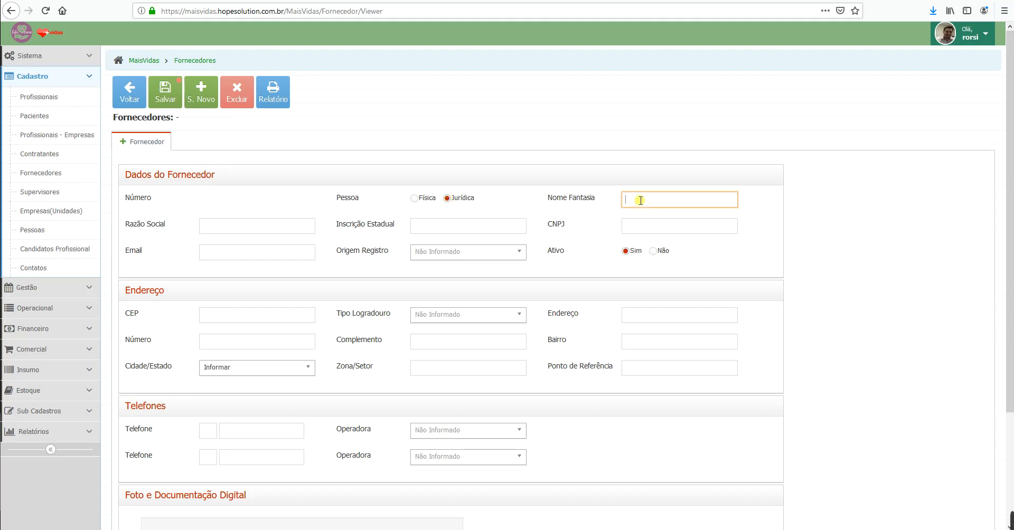
text(NOVA F)
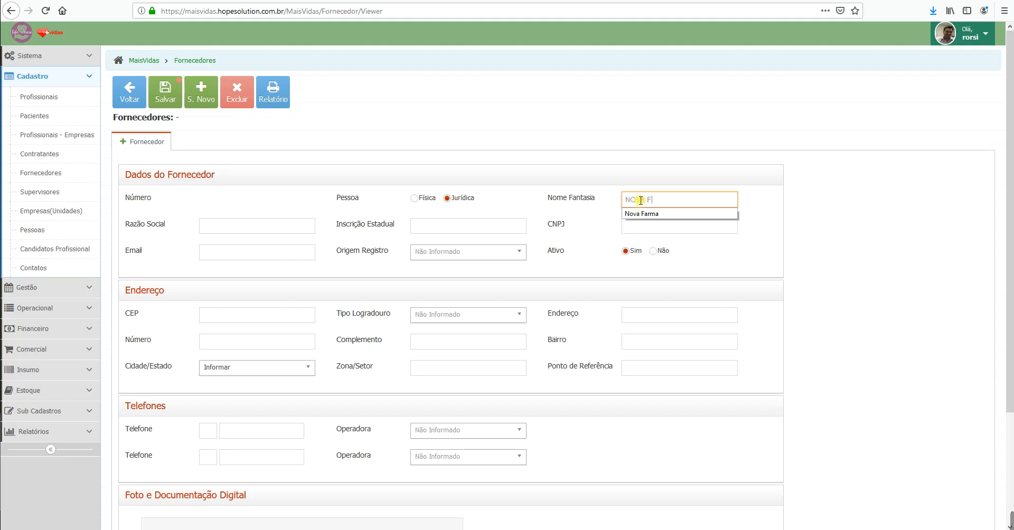
text(ARMA)
key(Tab)
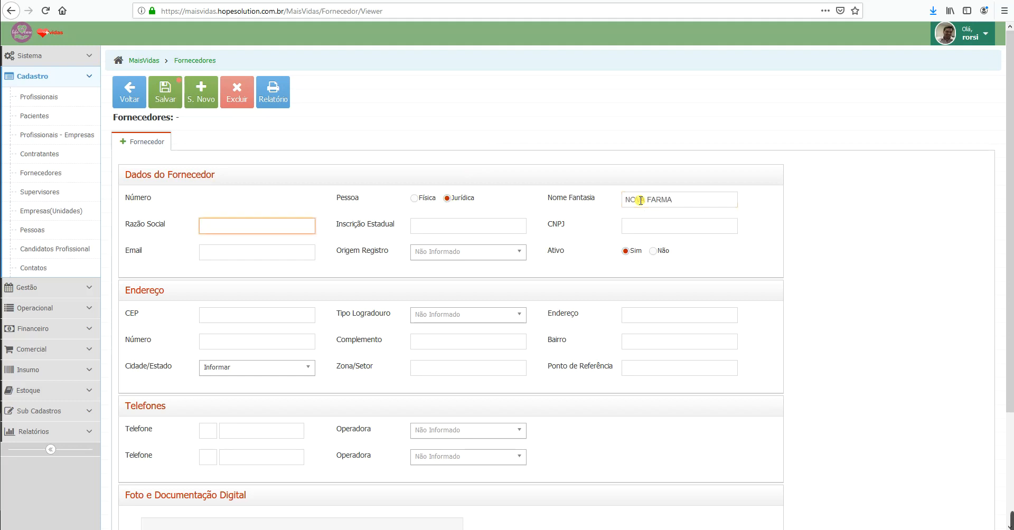
text(NOVA FARMA LTDA)
key(Tab)
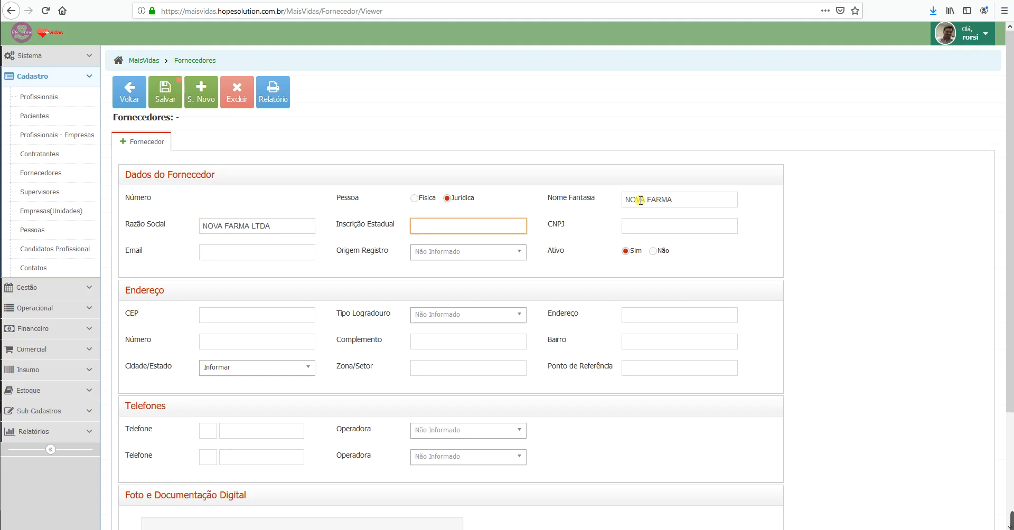
key(Tab)
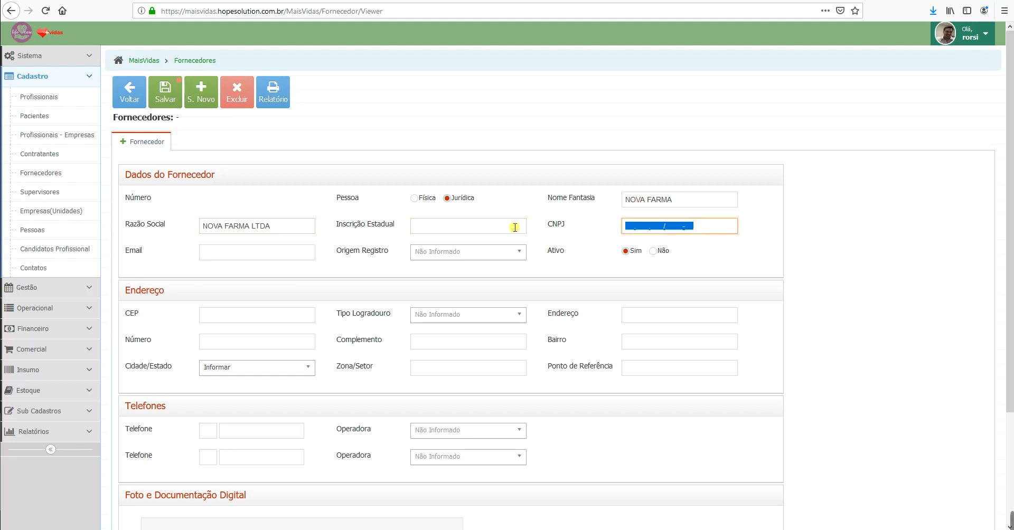
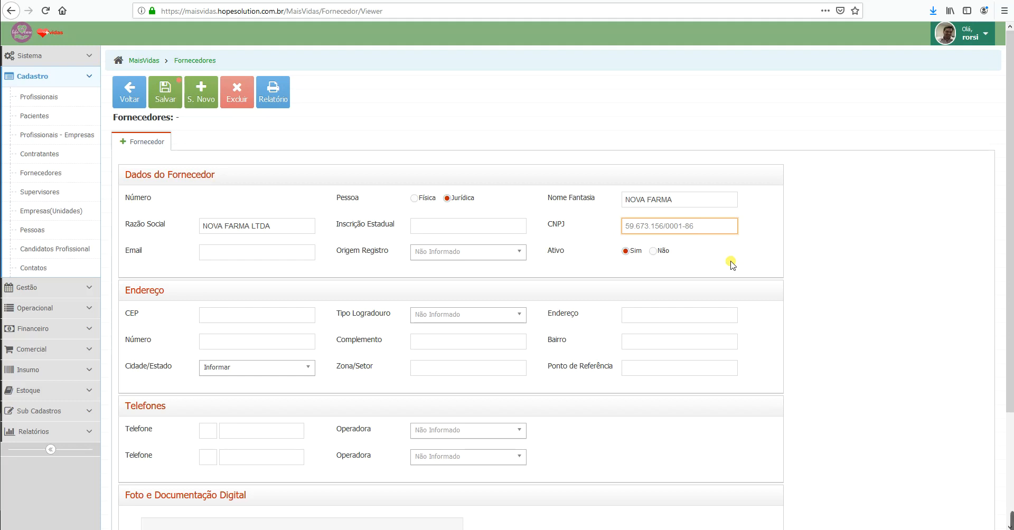
click(236, 252)
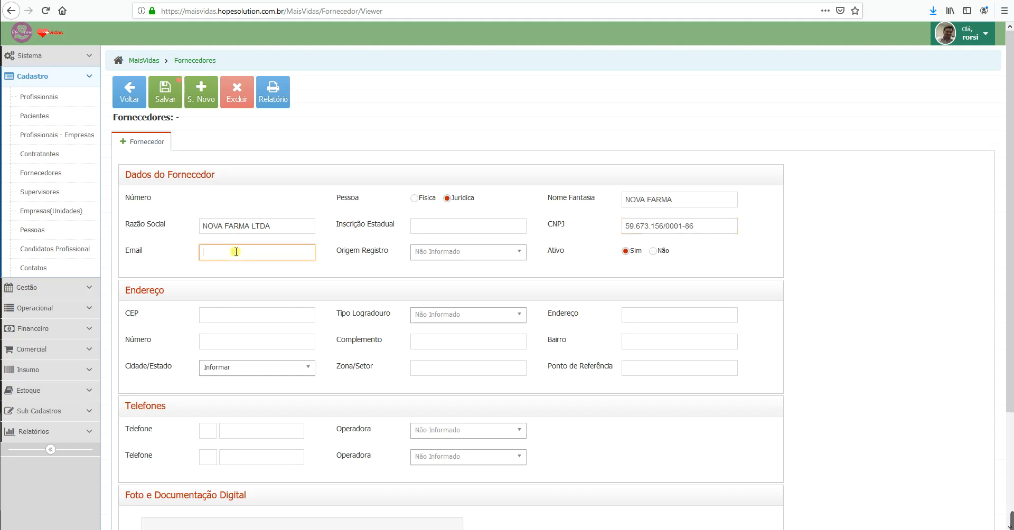
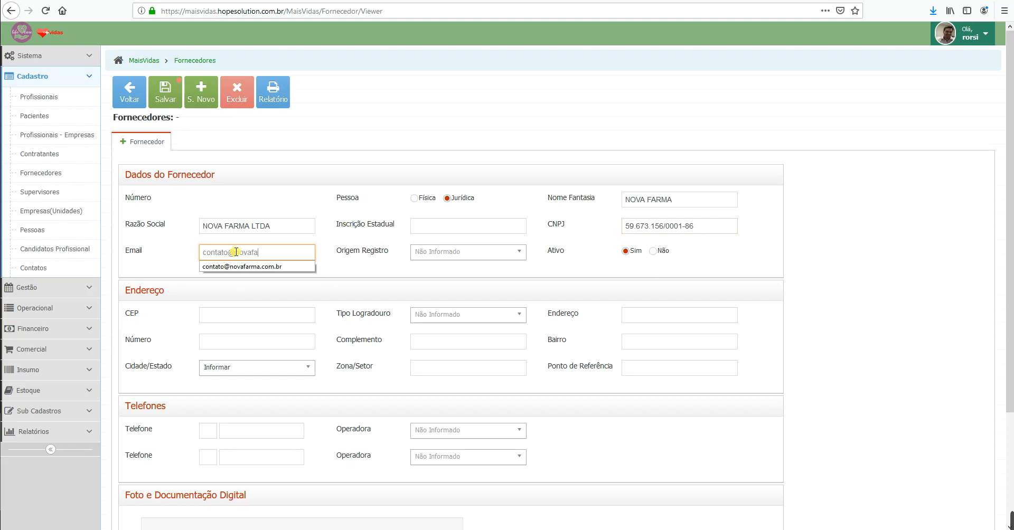
Step: Enter the supplier's contact e-mail and set Origem Registro to FACEBOOK
key(Tab)
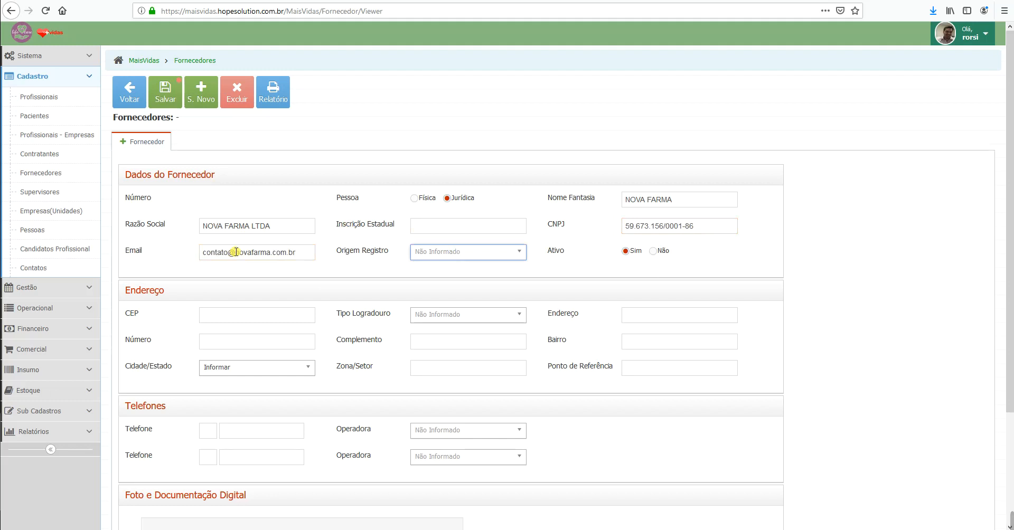
click(477, 252)
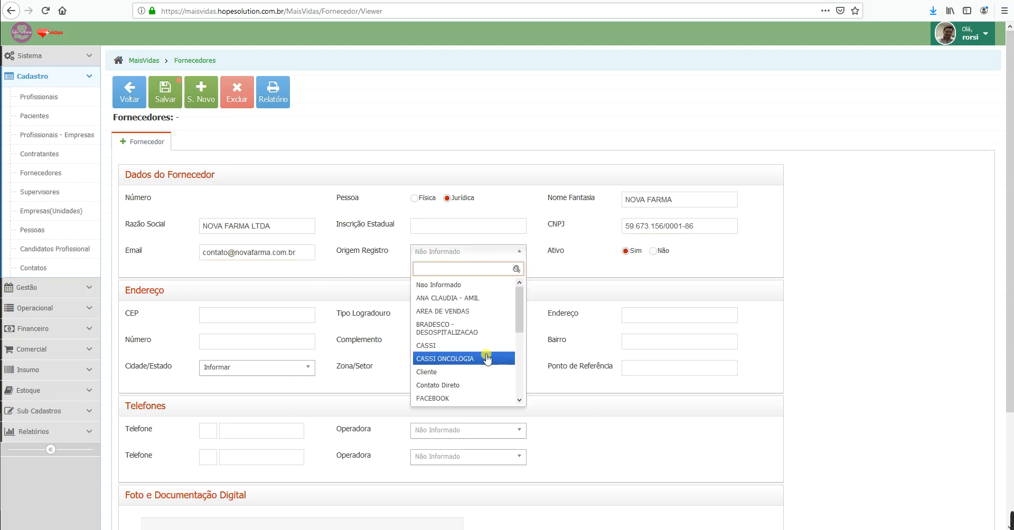
scroll(476, 375, down, 3)
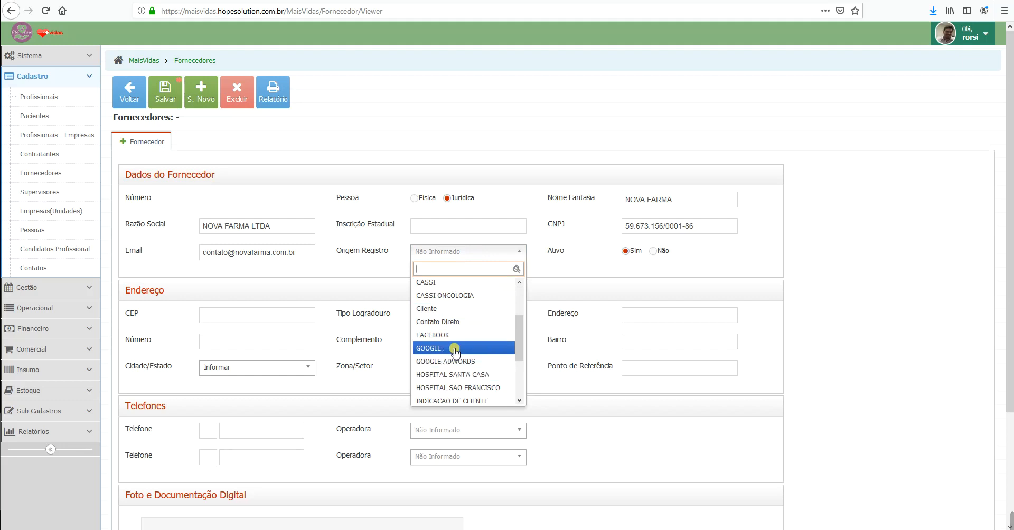
click(439, 335)
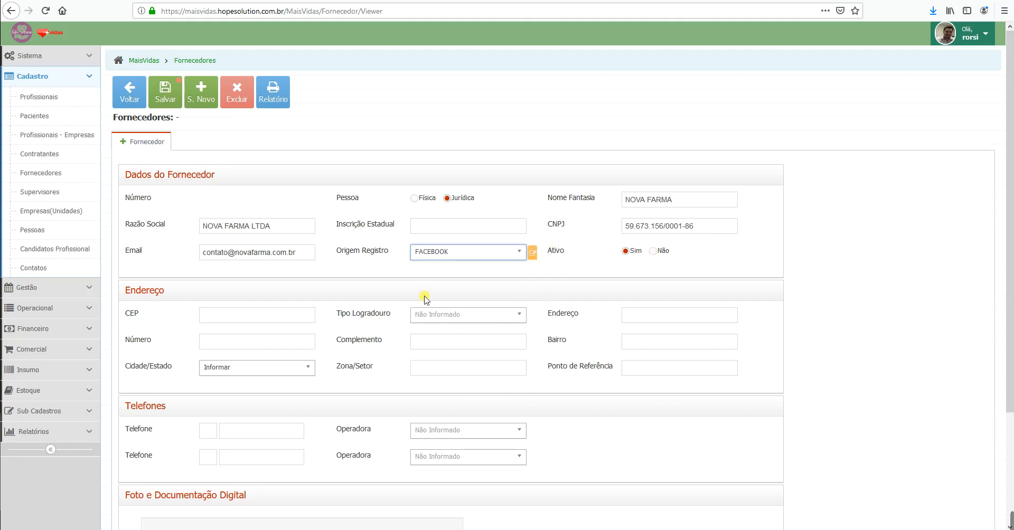
scroll(379, 313, down, 2)
click(257, 260)
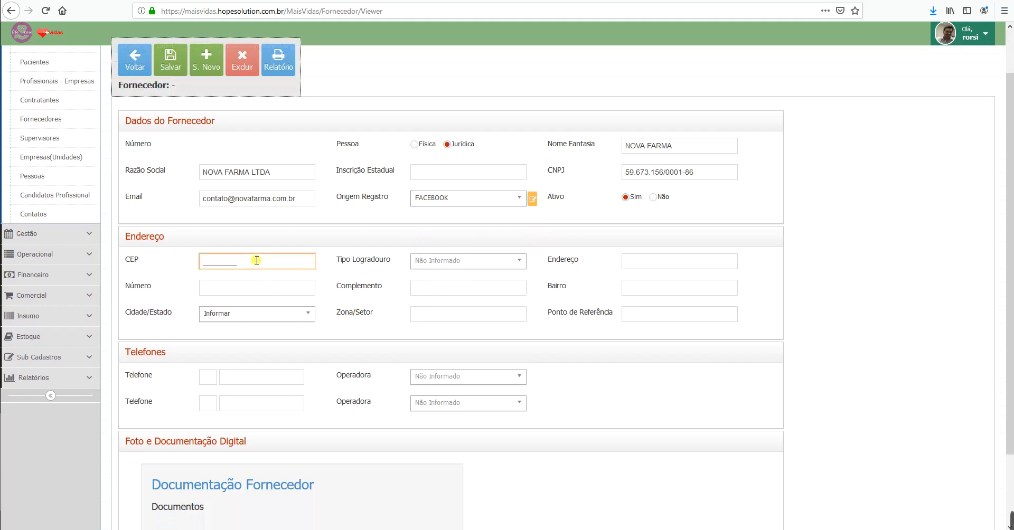
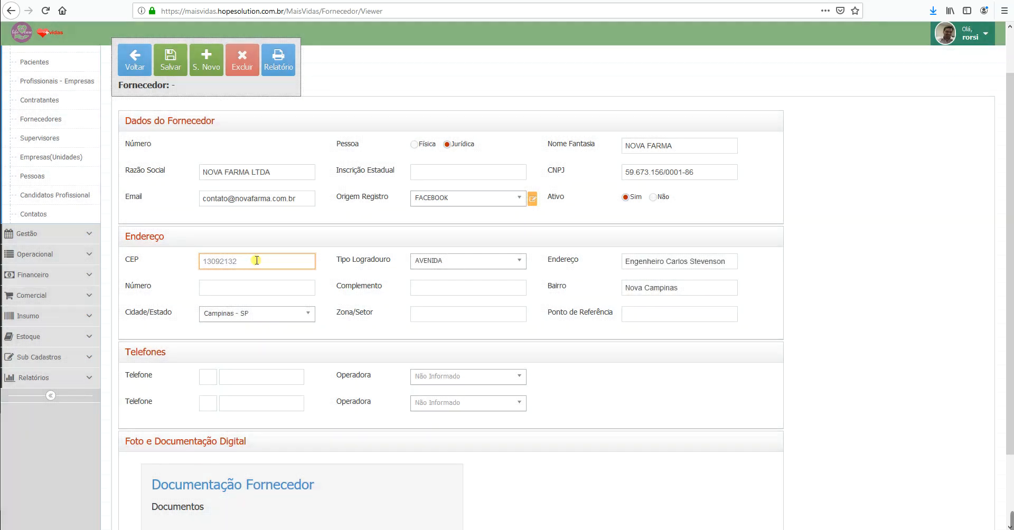
Step: Fill in the supplier's postal code, street number and address complement
click(257, 292)
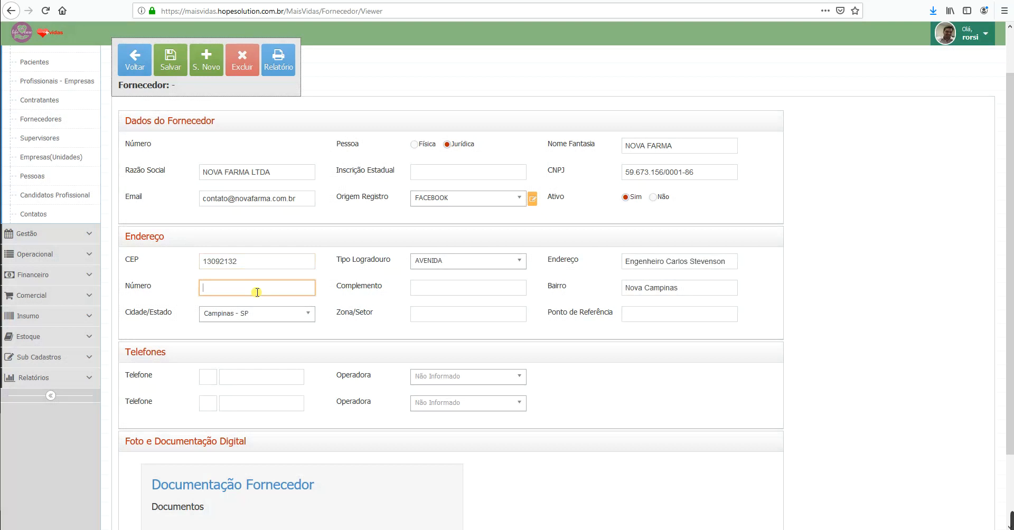
text(80)
key(Tab)
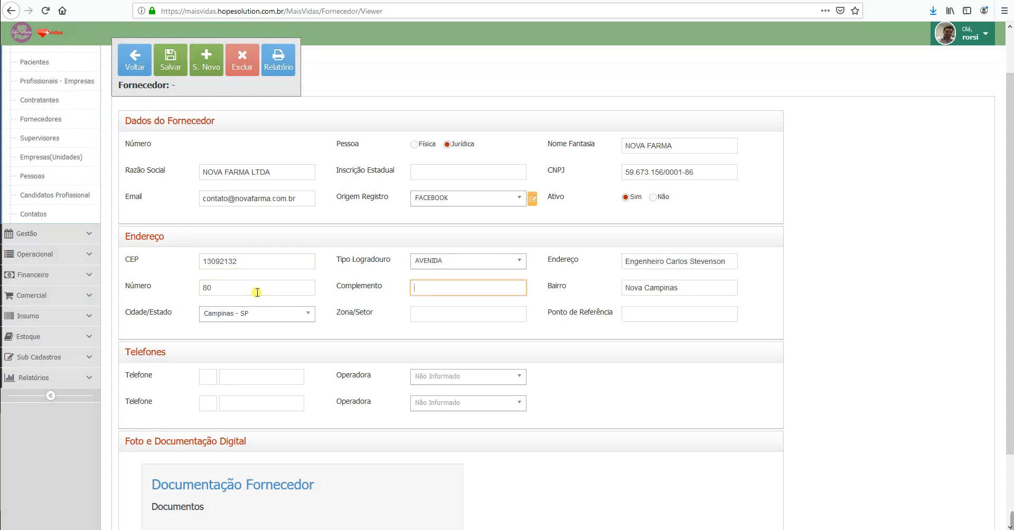
text(sala 51)
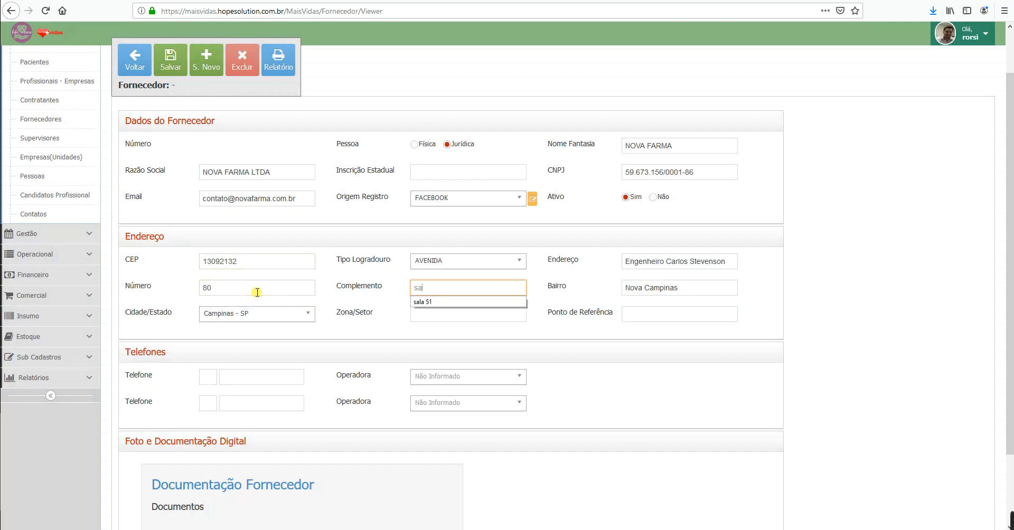
key(Tab)
key(Tab)
key(Tab)
key(Tab)
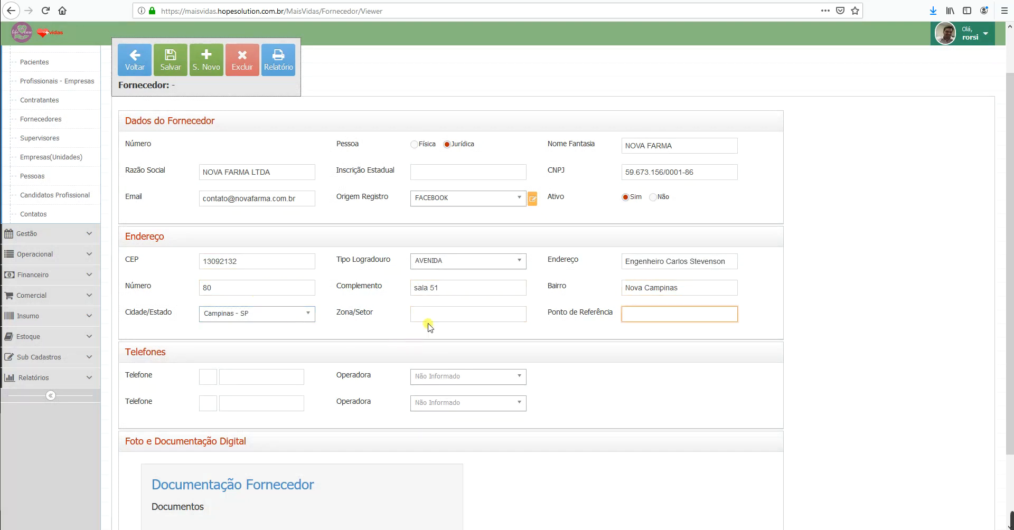
scroll(654, 359, down, 1)
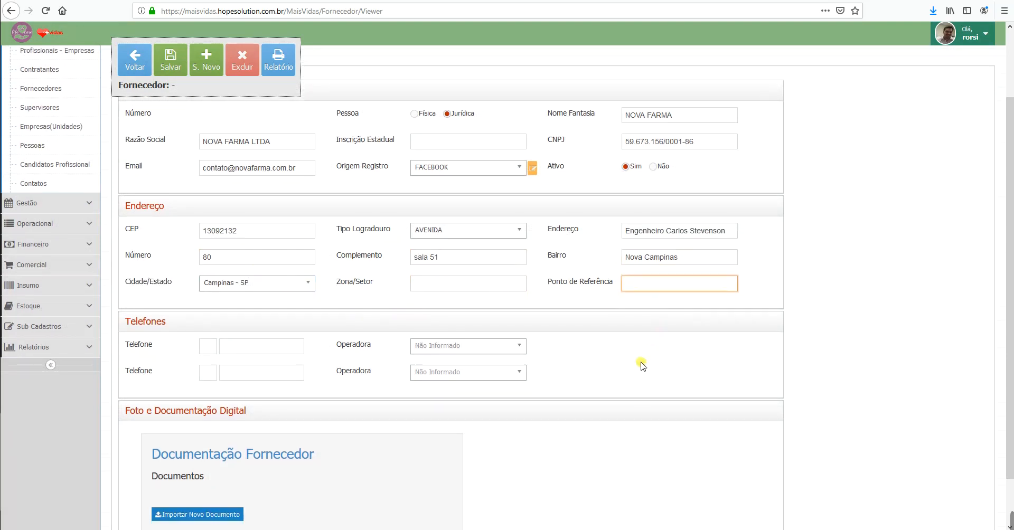
Step: Add the supplier's landline phone number with its area code
click(208, 323)
key(Tab)
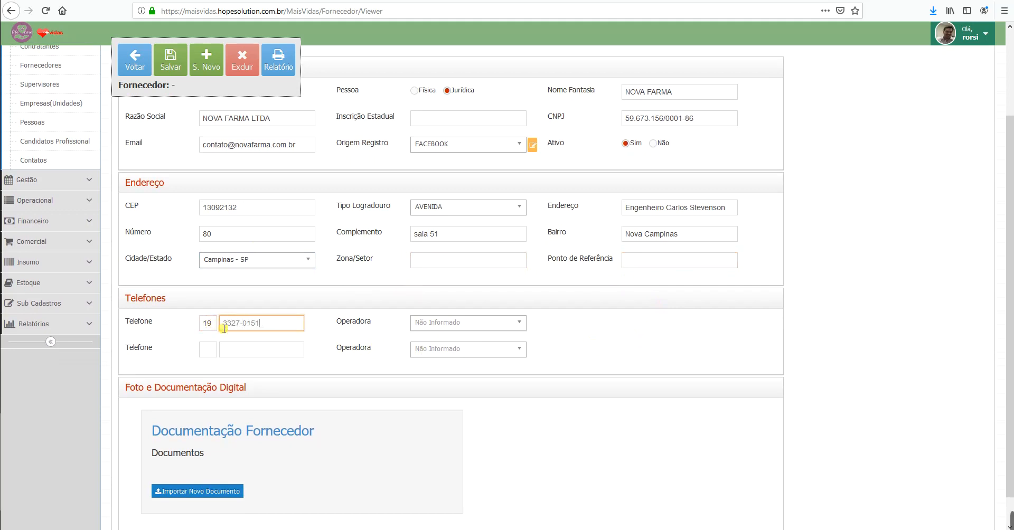
scroll(294, 358, down, 1)
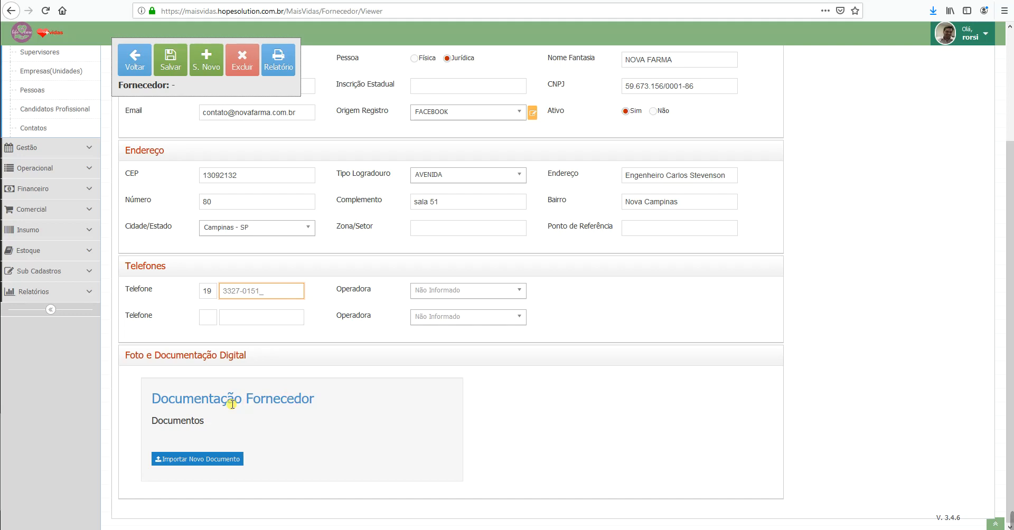
Step: Close the document import, save the supplier, and start a new Dados Bancários entry
click(220, 459)
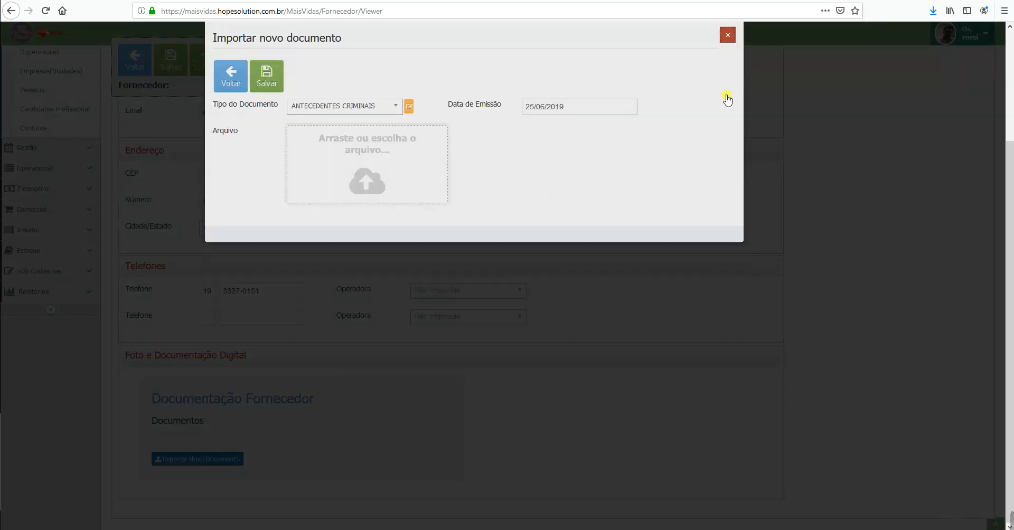
click(728, 34)
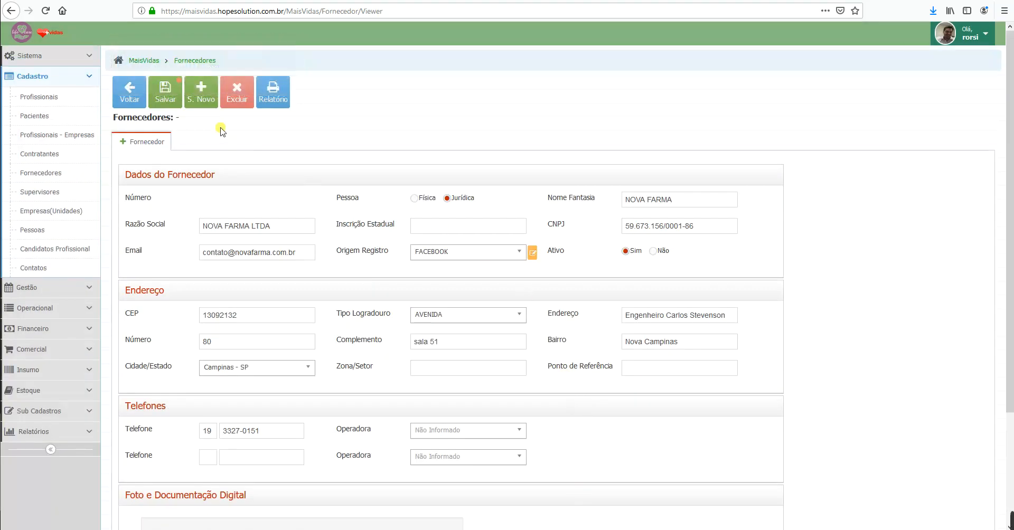
click(168, 99)
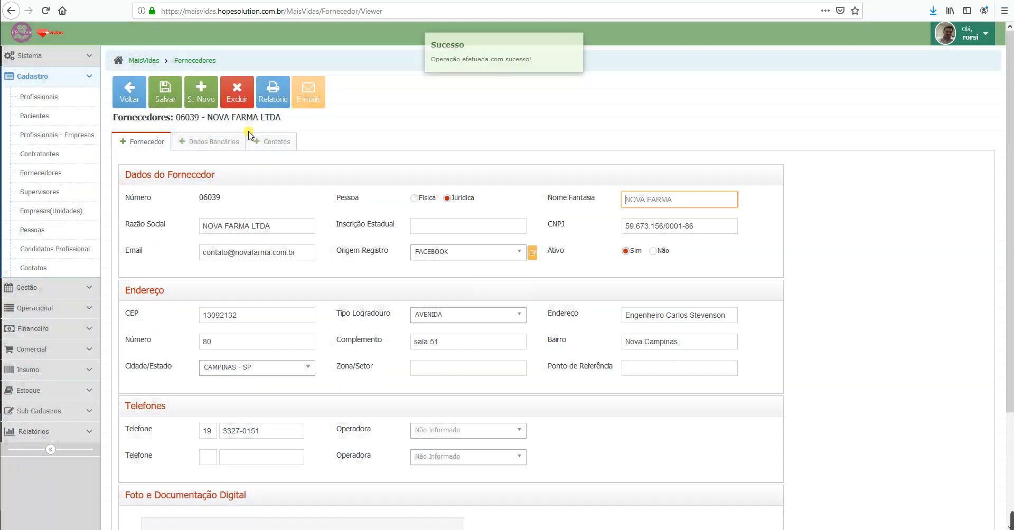
click(224, 150)
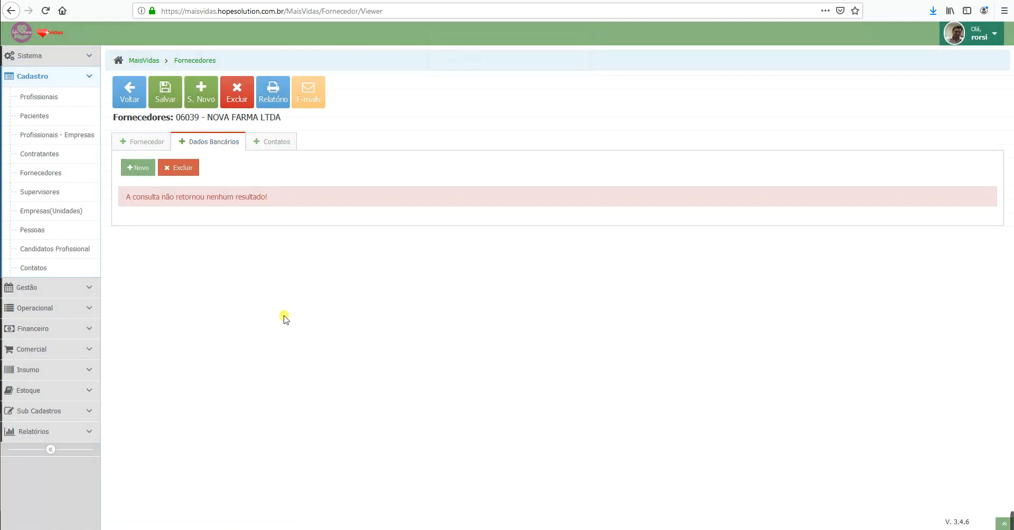
click(141, 168)
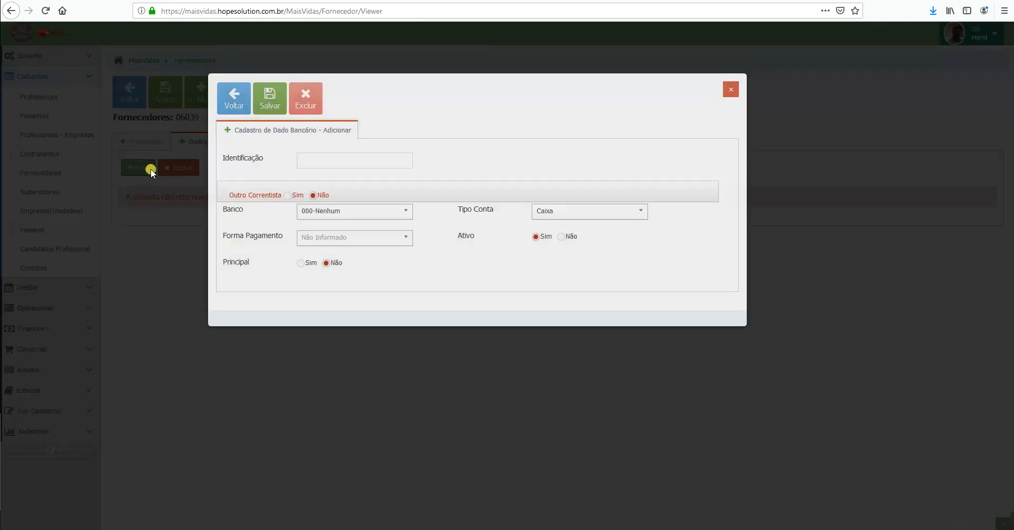
Step: Identify the account as Santander, held by the supplier, with bank 033
click(335, 160)
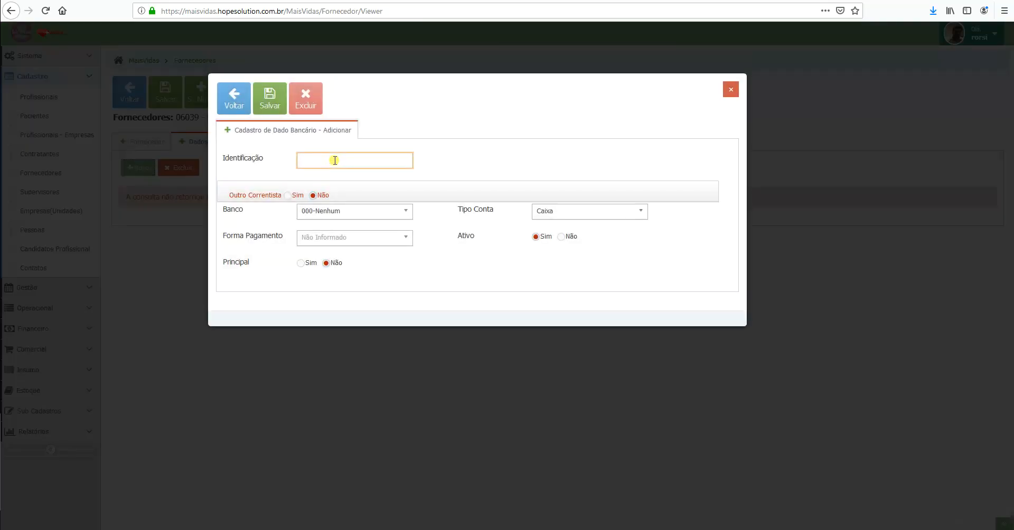
text(Santander)
click(290, 196)
click(336, 217)
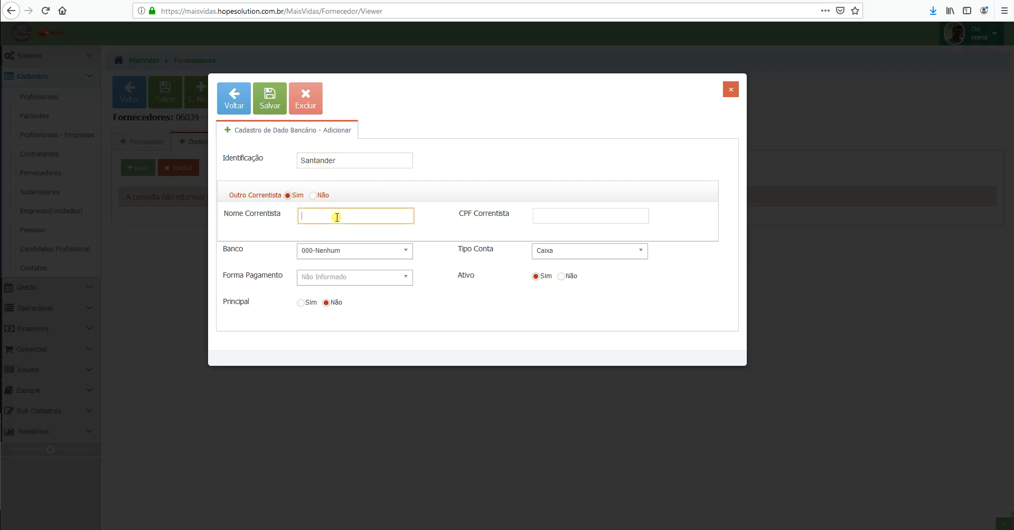
click(316, 196)
click(364, 214)
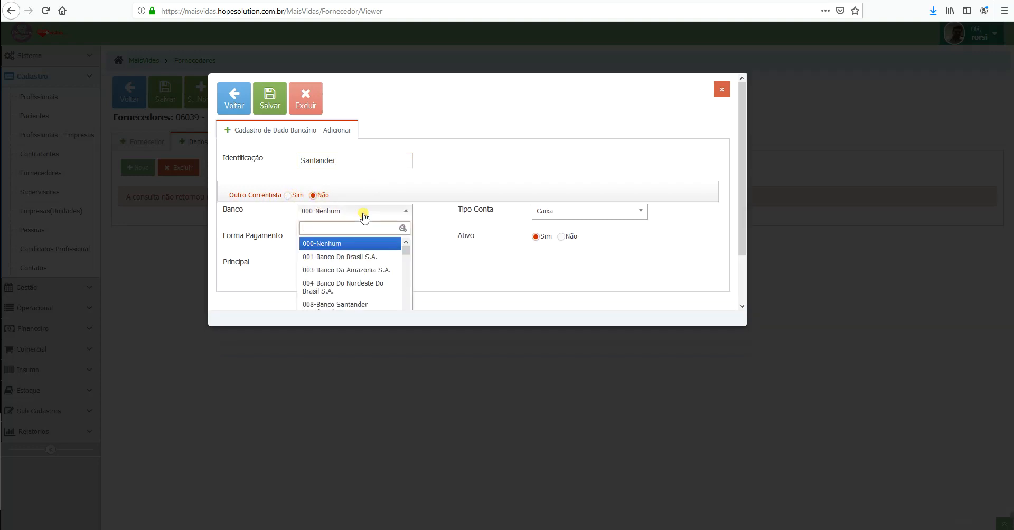
text(033)
key(Return)
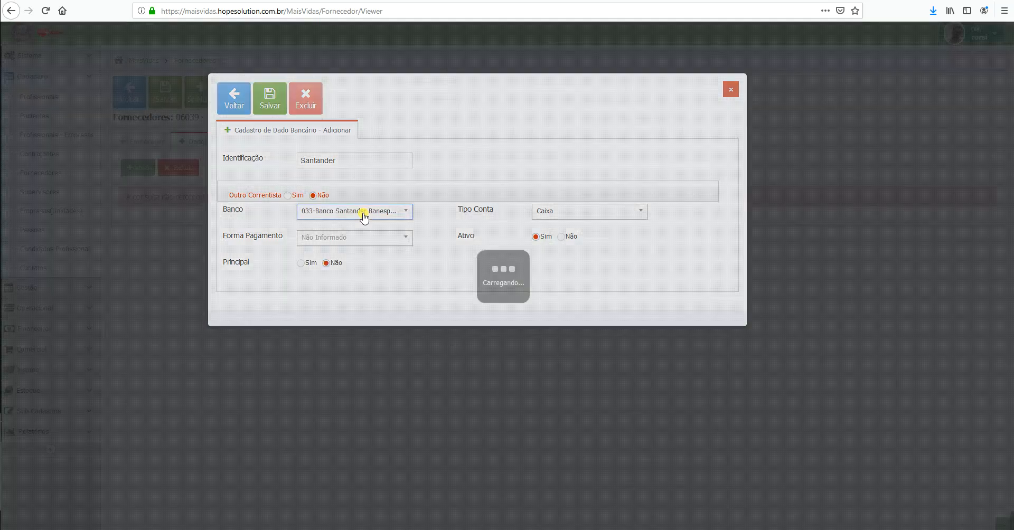
Step: Set account type Conta Corrente and enter the branch, account number and check digit
click(618, 214)
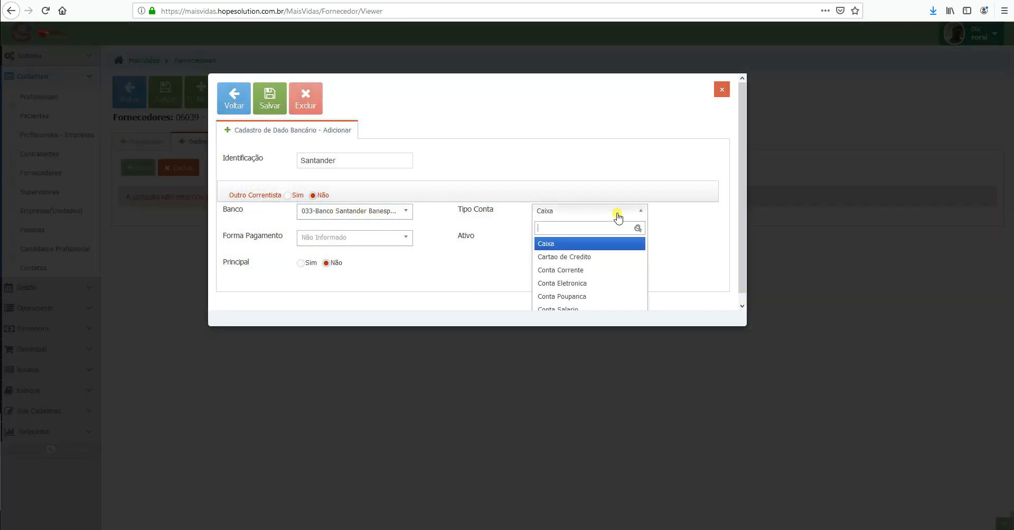
click(595, 268)
click(308, 240)
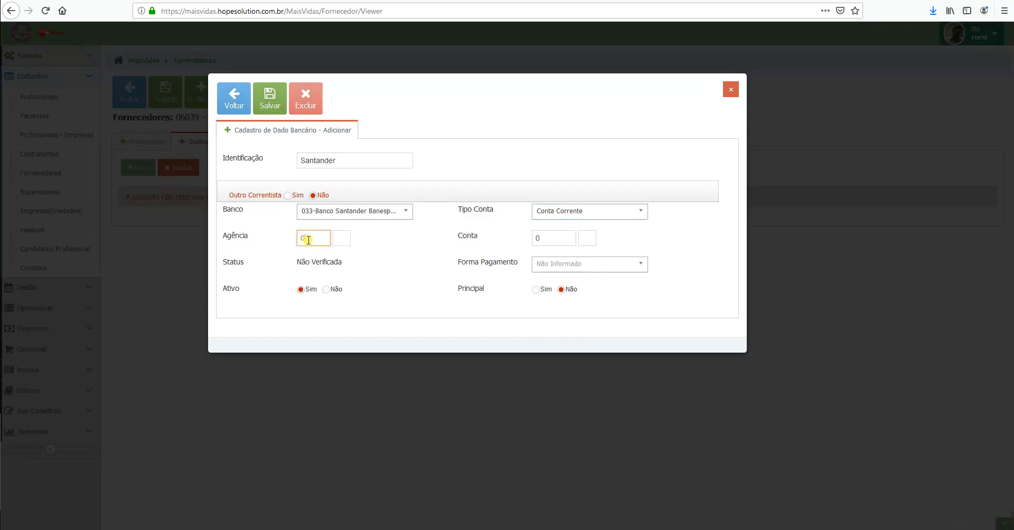
text(32)
key(BackSpace)
key(Tab)
click(550, 241)
double_click(549, 241)
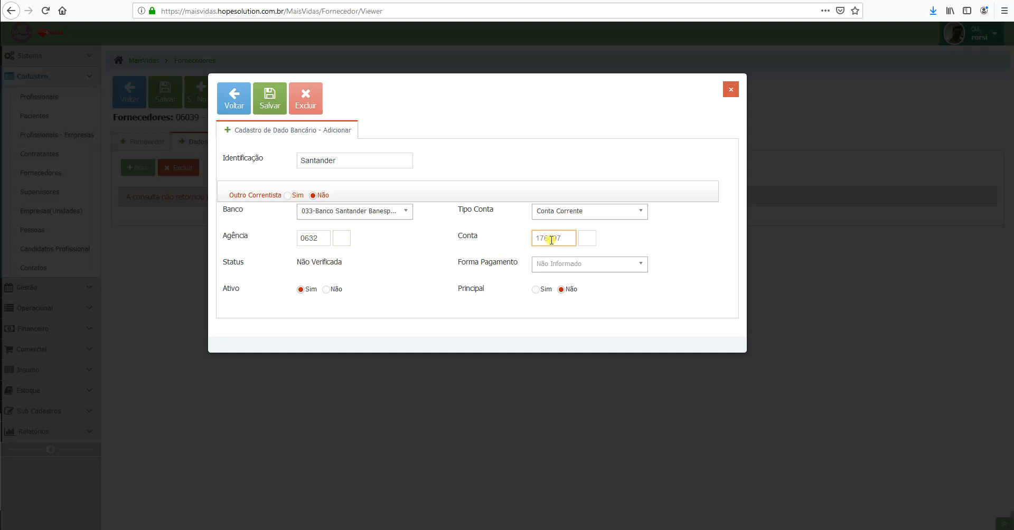
key(Tab)
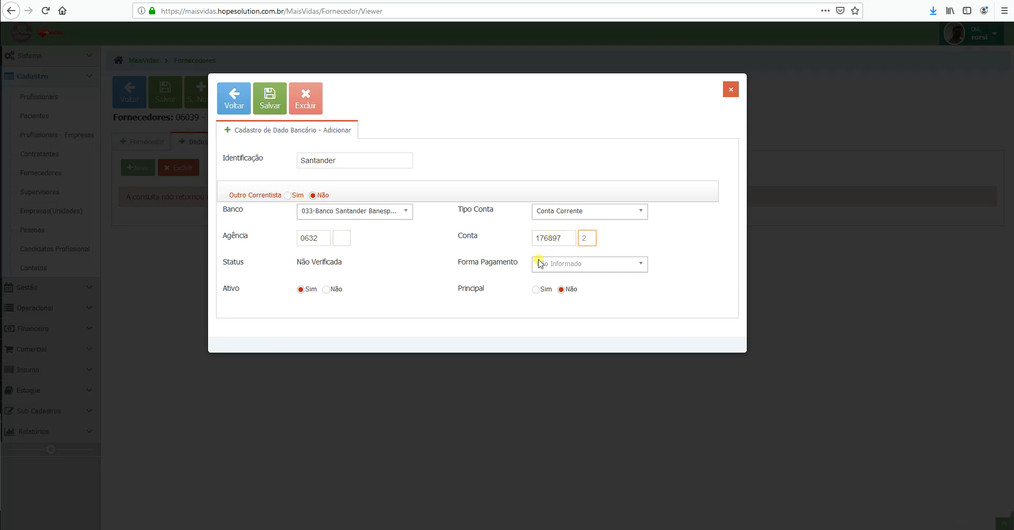
Step: Choose Caixa Bancario - TED payment, mark it principal, and save despite the check-digit warning
click(578, 266)
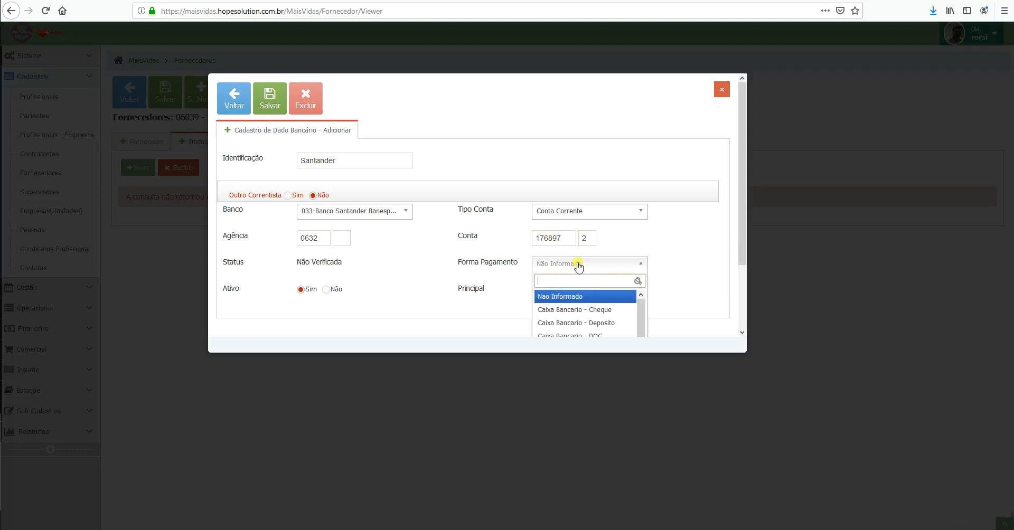
text(ted)
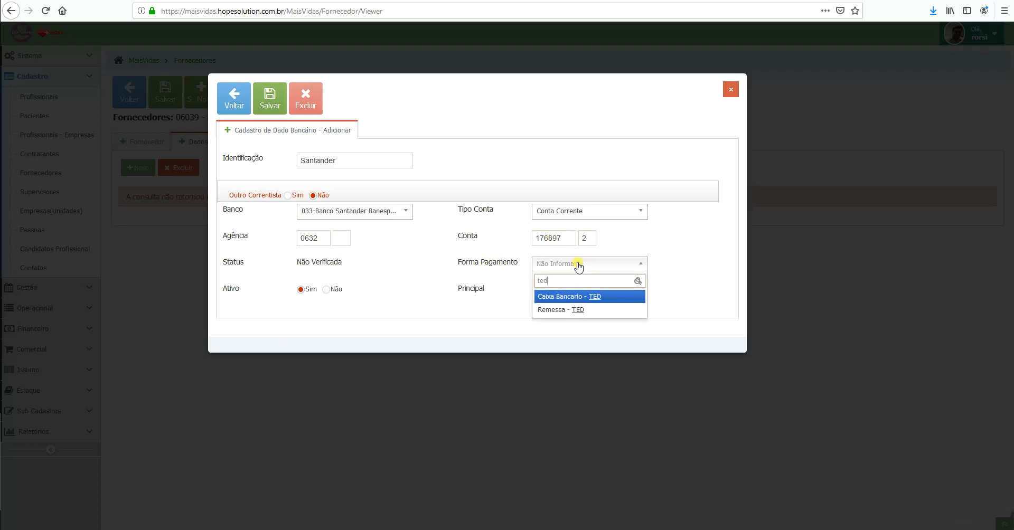
key(Return)
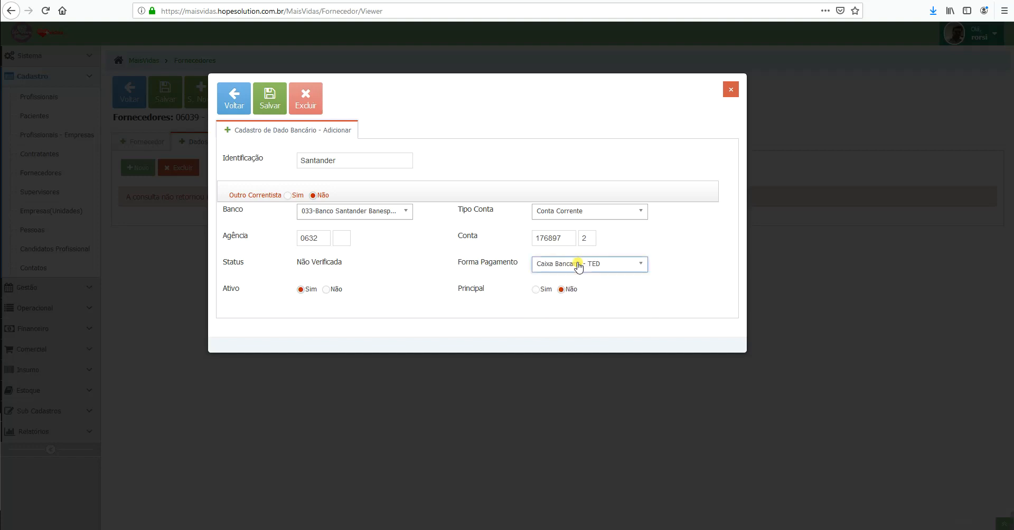
click(536, 290)
click(272, 100)
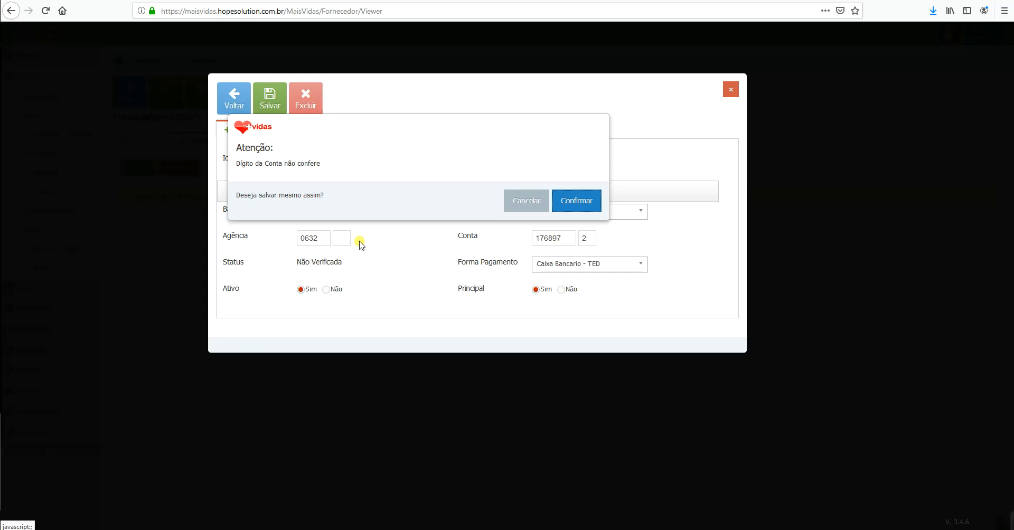
click(578, 200)
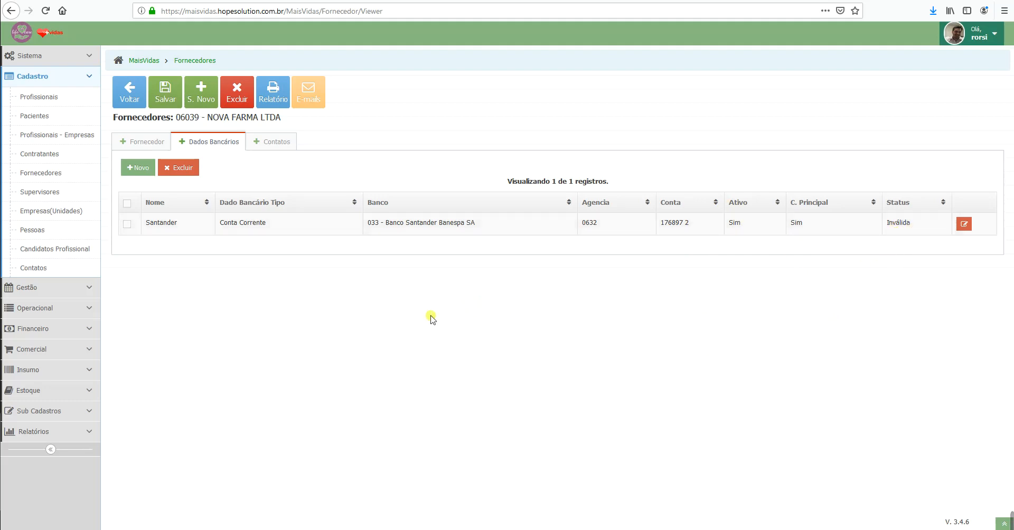
Step: Show the supplier's Contatos (Pessoas) list of contact persons
click(286, 144)
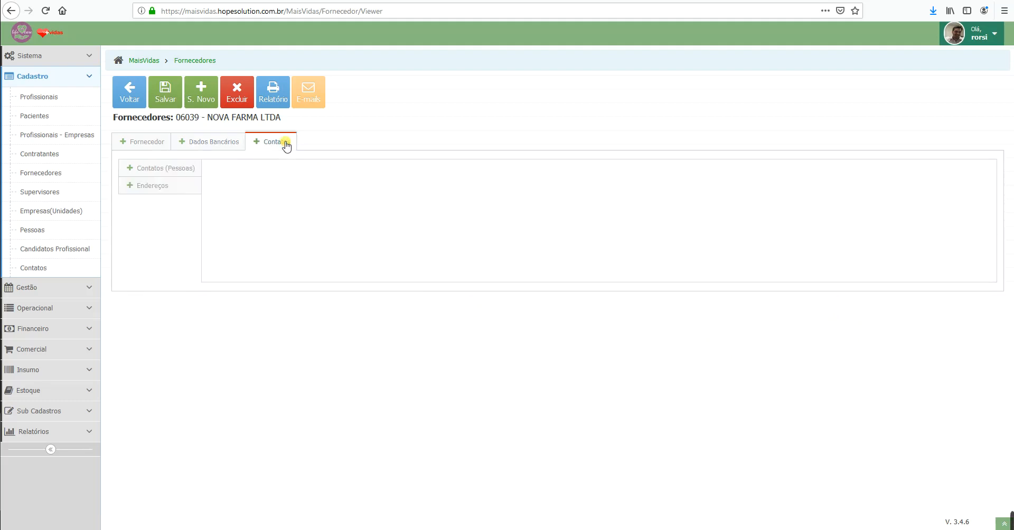
click(164, 168)
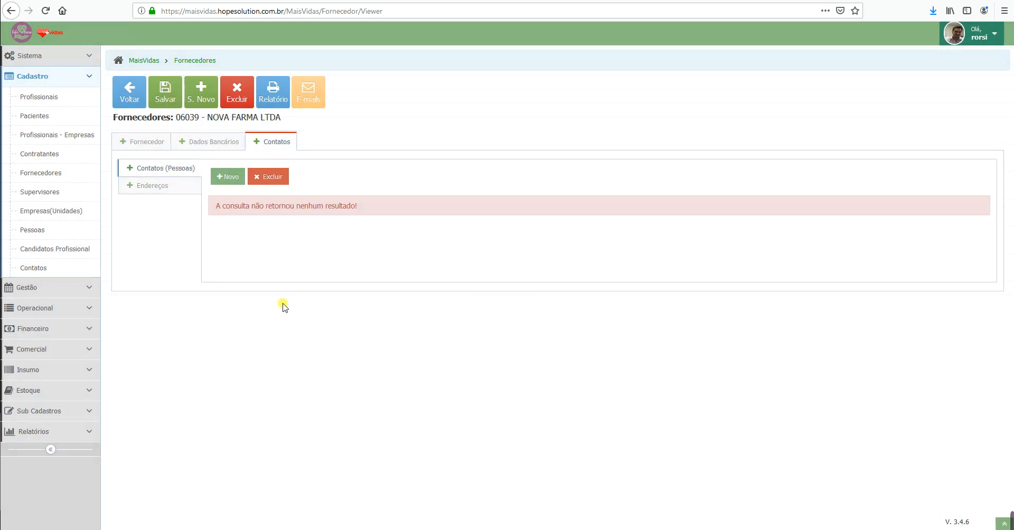
Step: Add a new contact person with their name, role Contato Técnico, and phone number
click(227, 175)
click(364, 157)
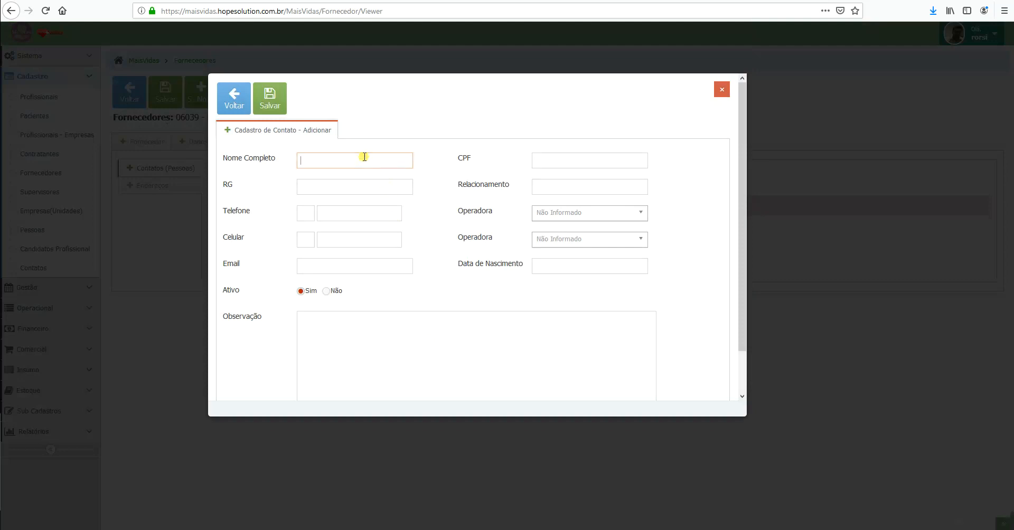
text(Ricardo)
key(Tab)
key(Tab)
key(Tab)
text(Co)
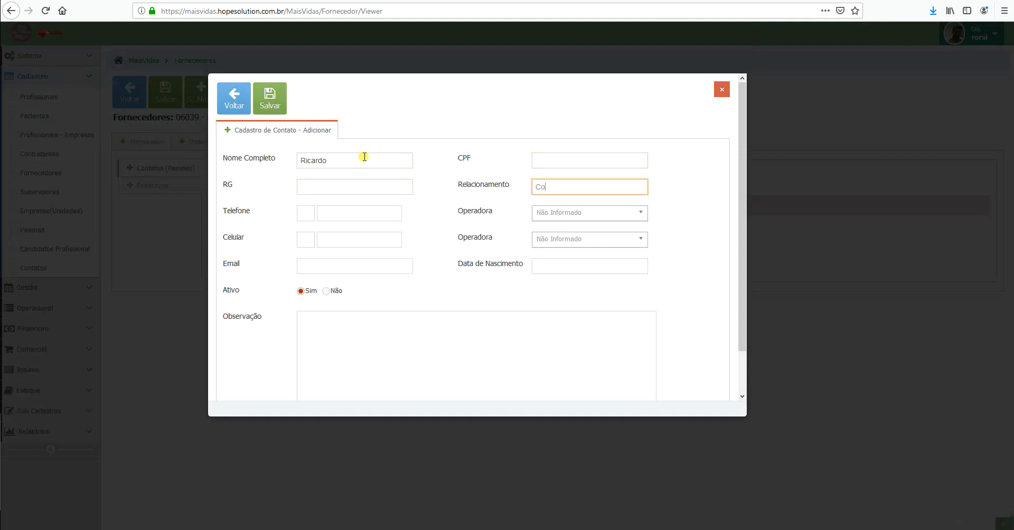
text(ntato Técnico)
key(Tab)
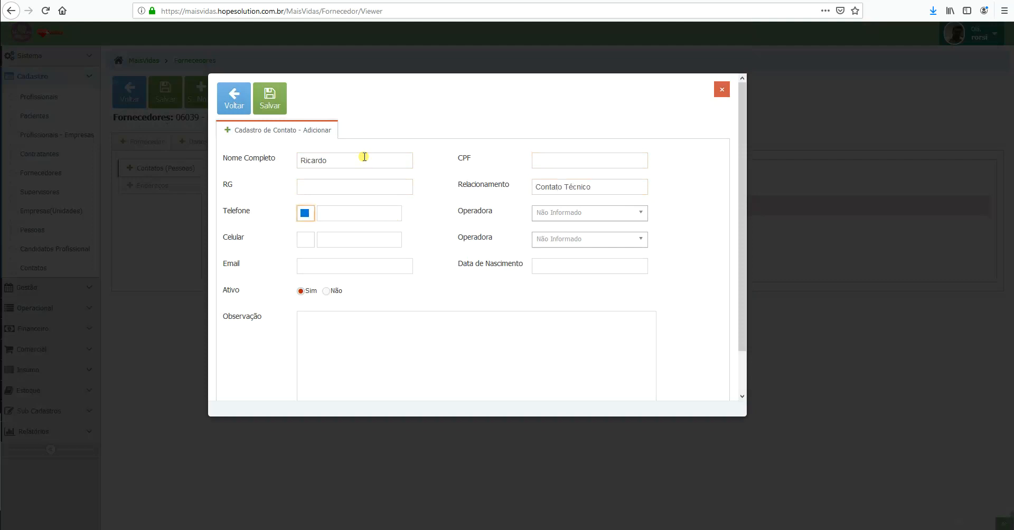
key(Tab)
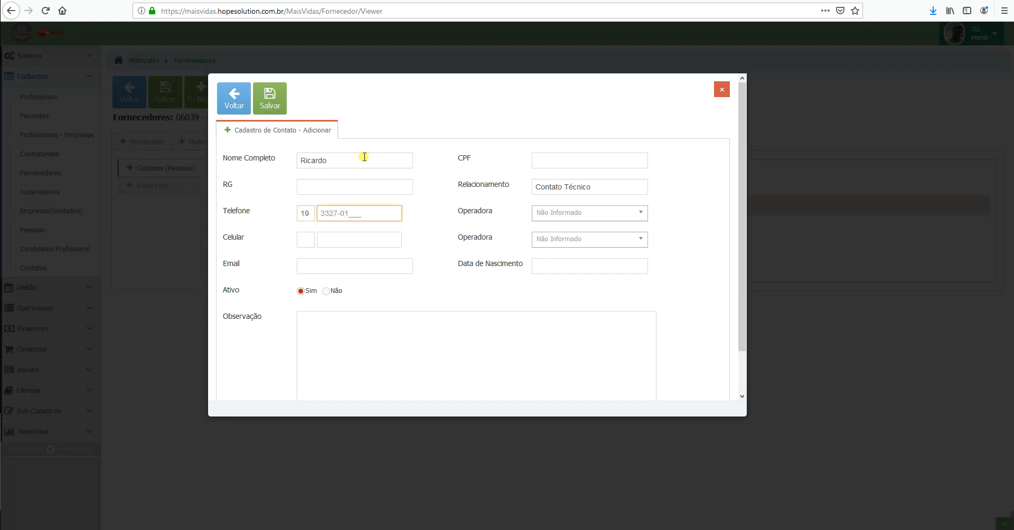
key(Tab)
Step: Enter the contact's e-mail, leave the birth date empty, and save the contact
key(Tab)
key(Tab)
key(Tab)
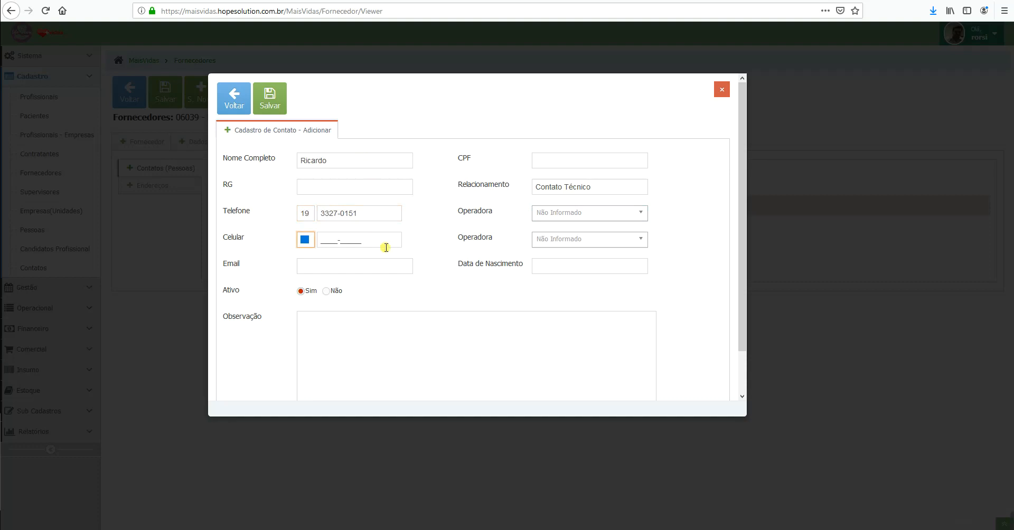
click(383, 272)
key(Tab)
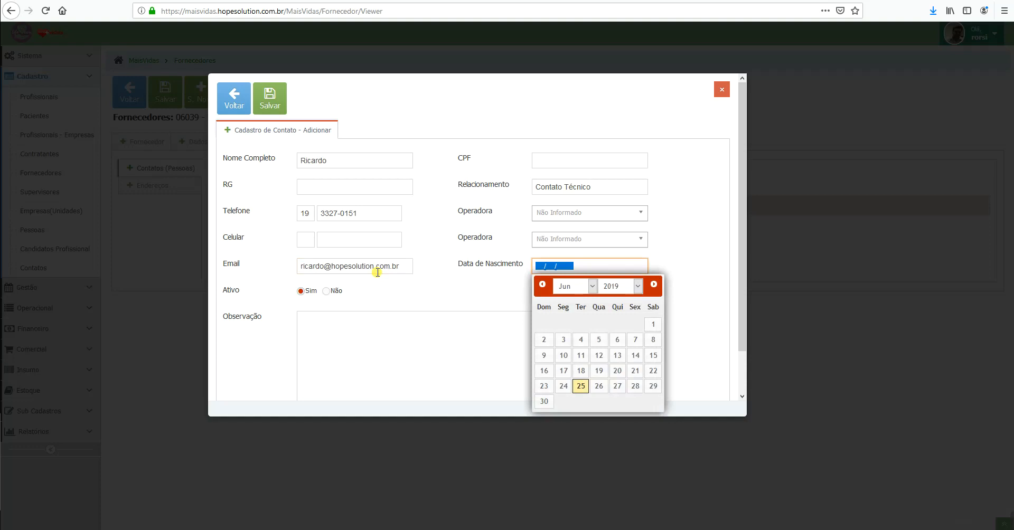
click(373, 357)
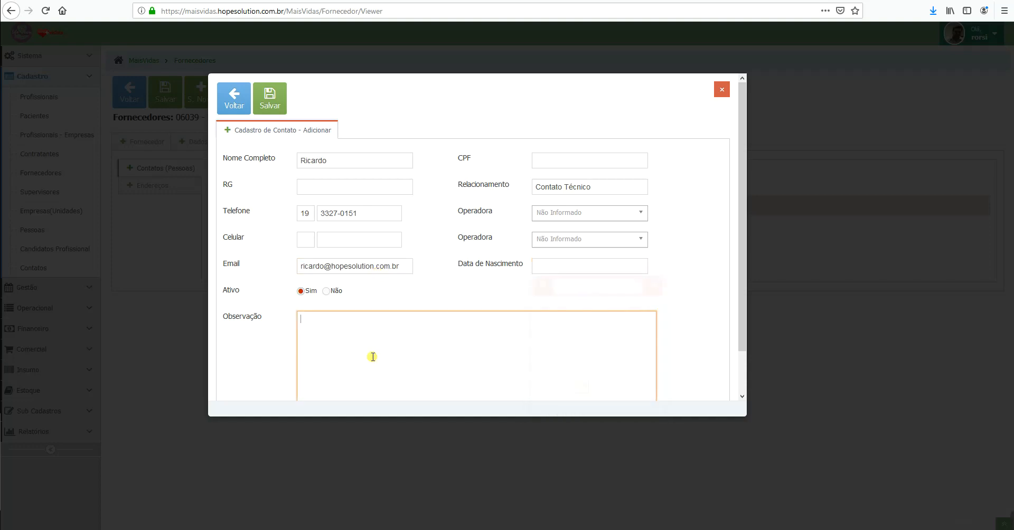
click(269, 98)
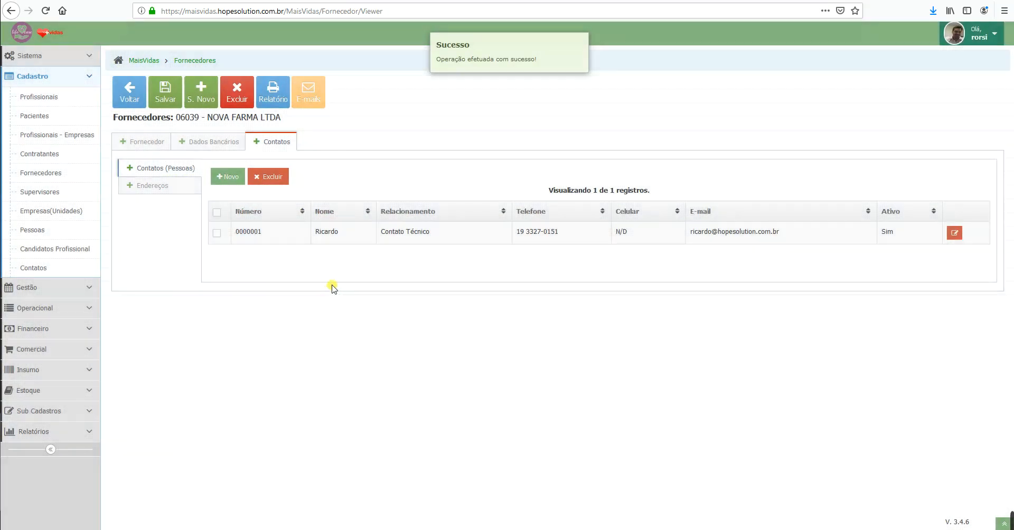
Step: Review the supplier's Endereços, Fornecedor and Contatos tabs
click(154, 188)
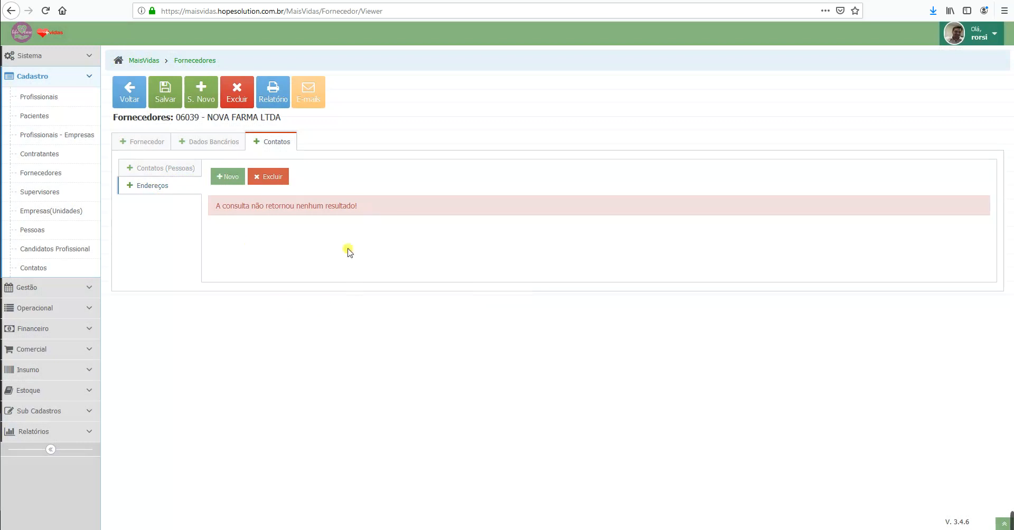
click(147, 141)
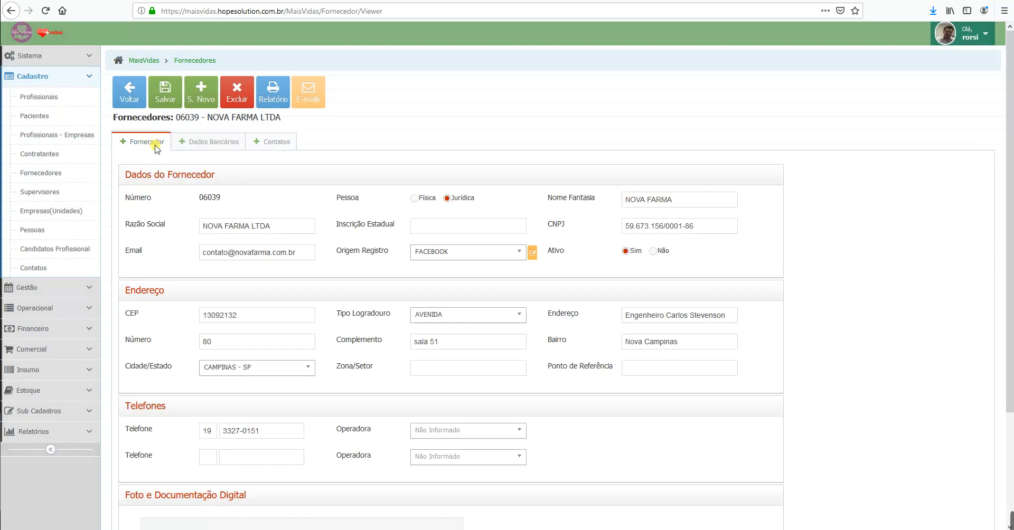
click(272, 141)
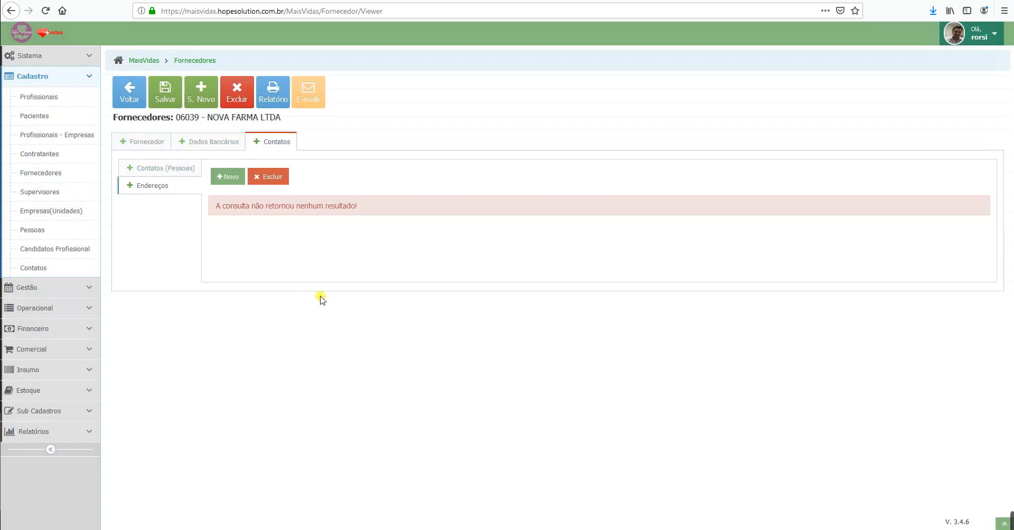
Step: View the Listagem de Fornecedores report from the supplier list, then close it
click(195, 62)
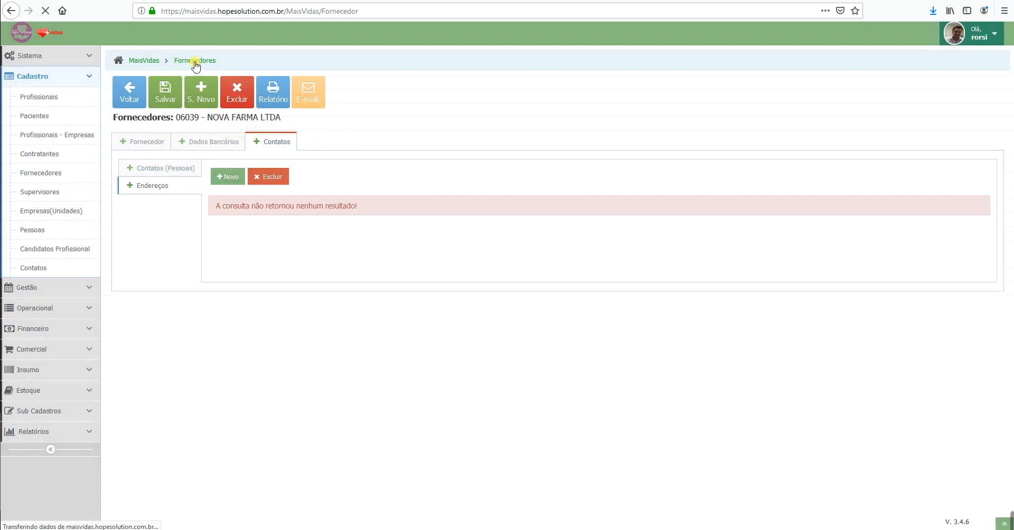
click(199, 125)
click(247, 157)
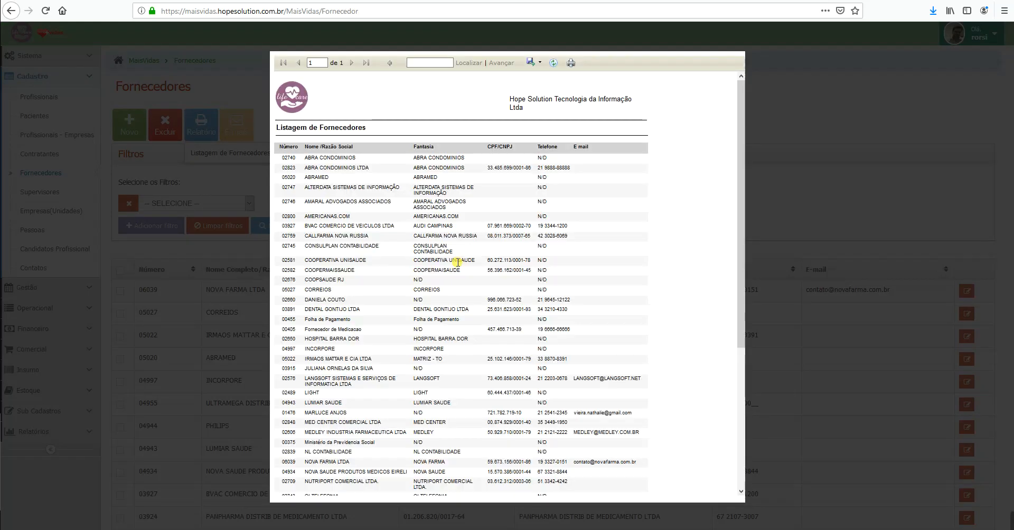
click(790, 129)
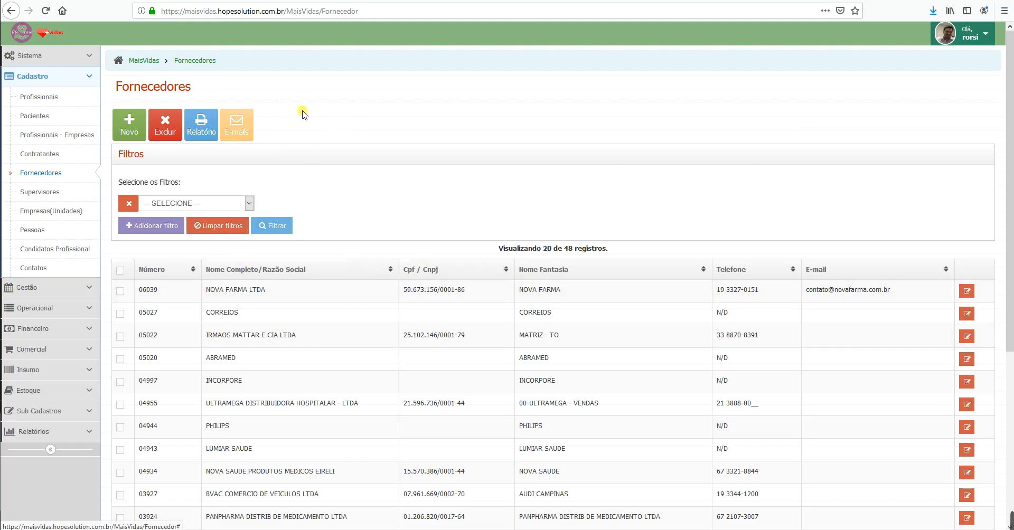
Step: Show the Locais de Estoque list with its 6 registered stock locations
click(91, 78)
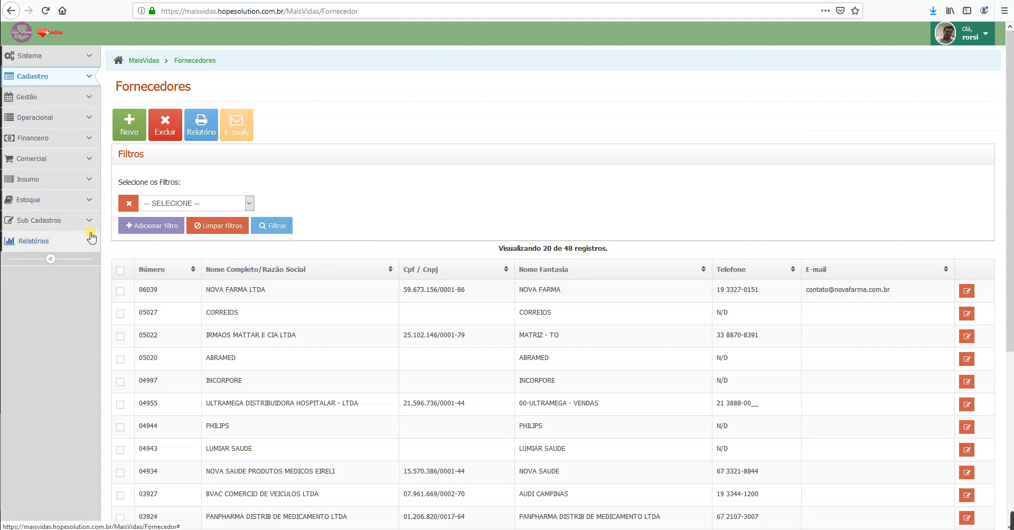
click(40, 200)
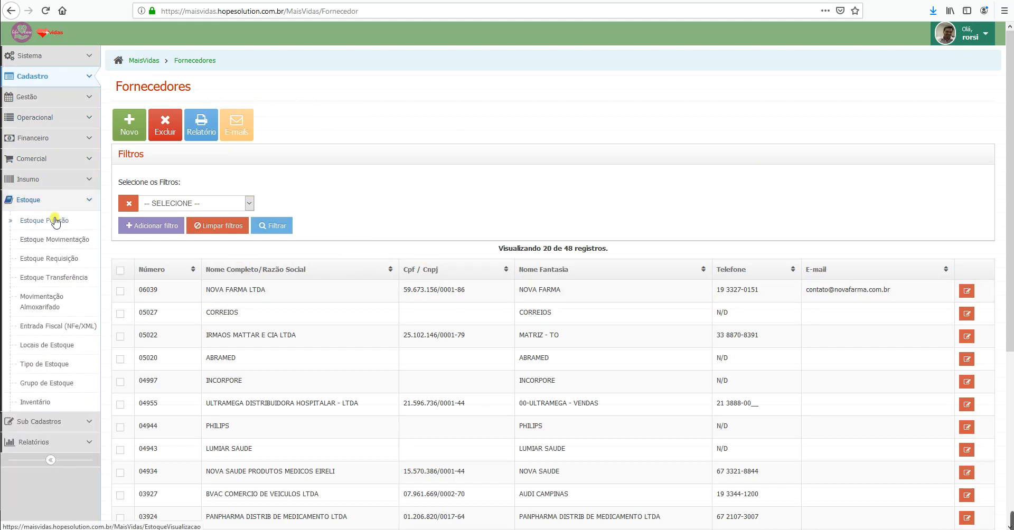
click(80, 346)
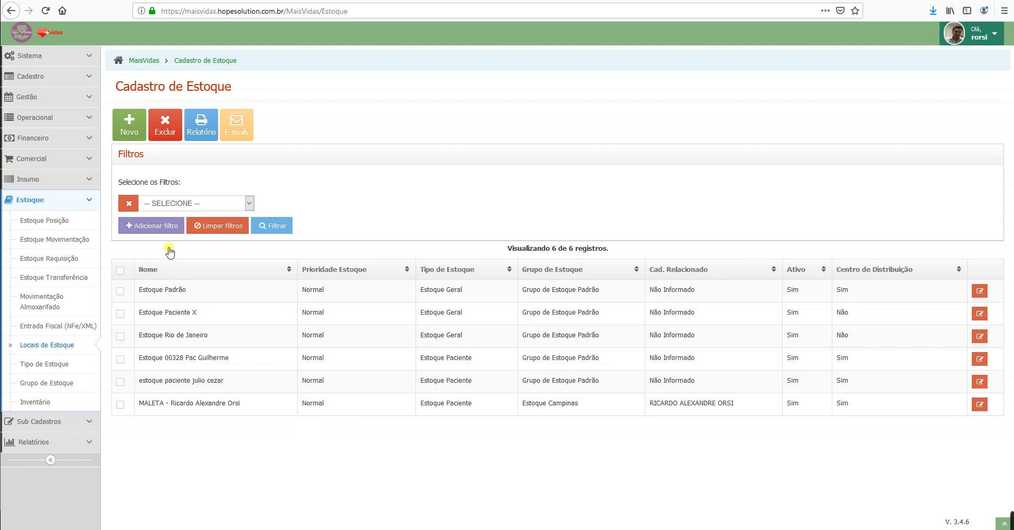
Step: Open Insumo > Produtos and start a blank new product, number 00001270
click(79, 198)
click(77, 182)
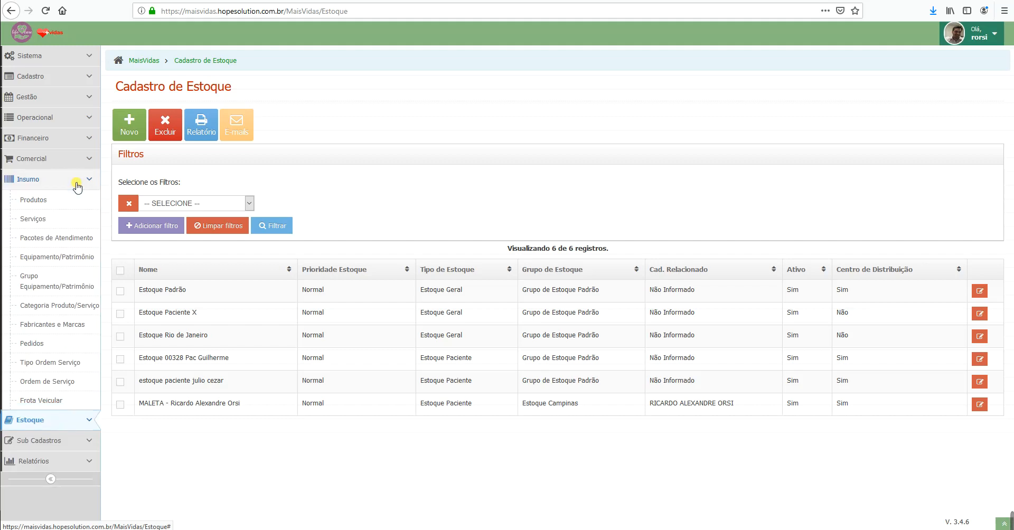
click(29, 202)
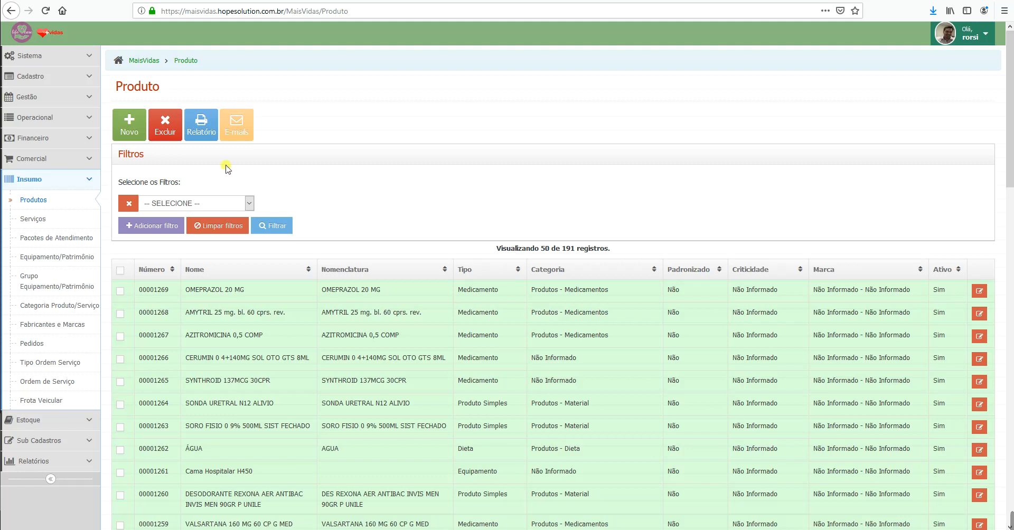
click(131, 129)
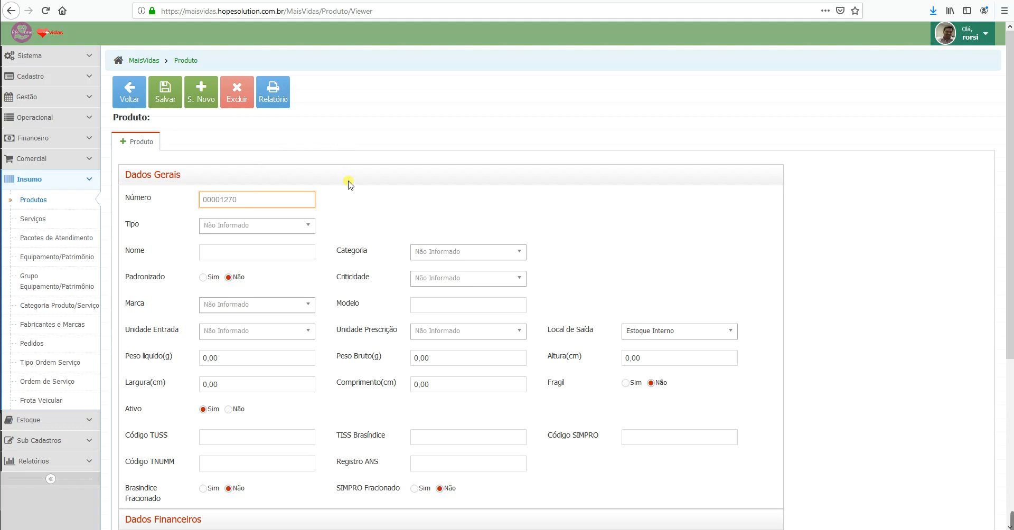
Step: Set the product Tipo to Medicamento, leaving Restrito at Não
click(309, 225)
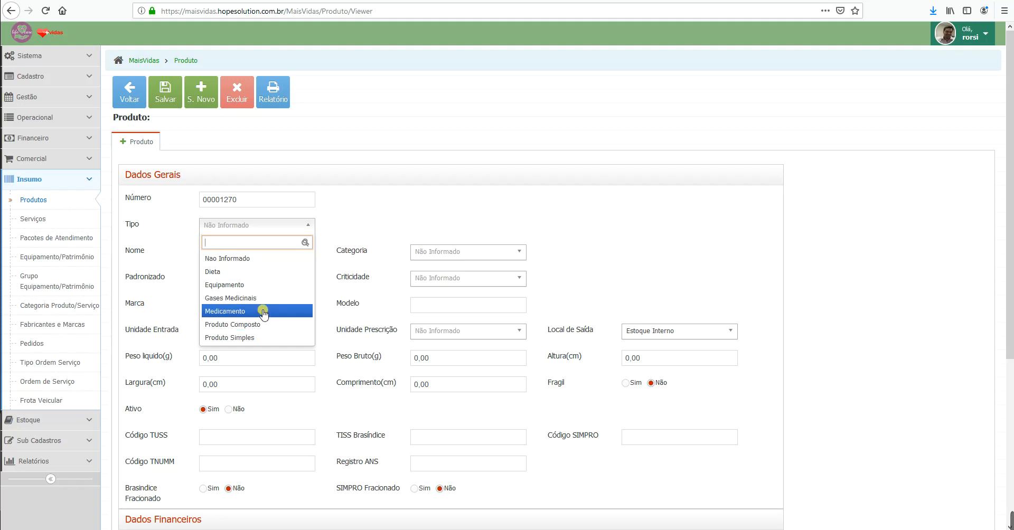
click(263, 313)
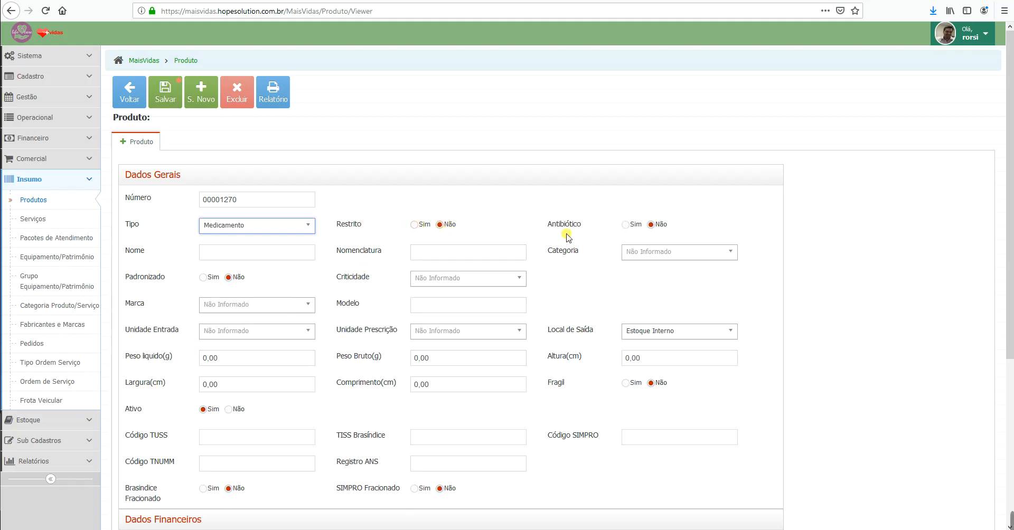
click(414, 225)
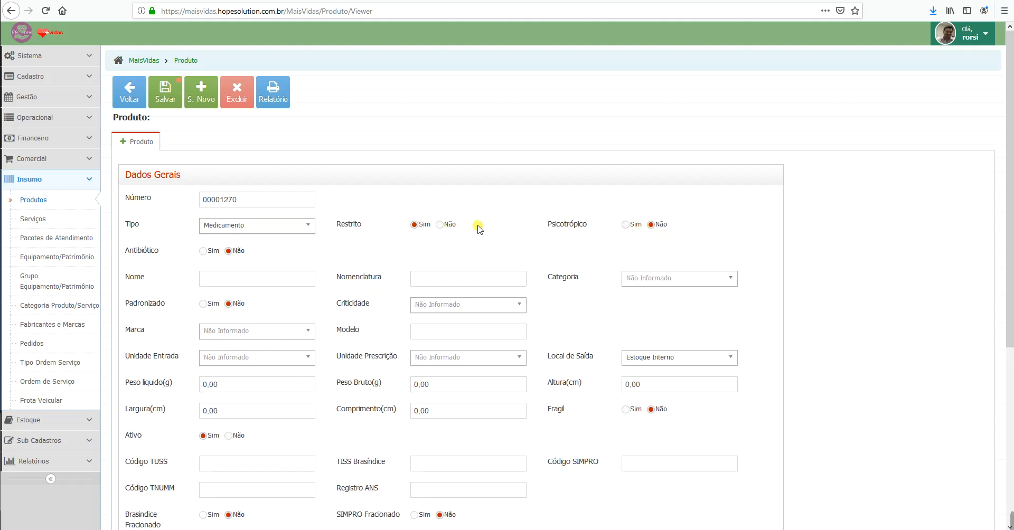
click(440, 225)
Step: Name the product 'Neosaldina 20mg comprimido'
click(288, 254)
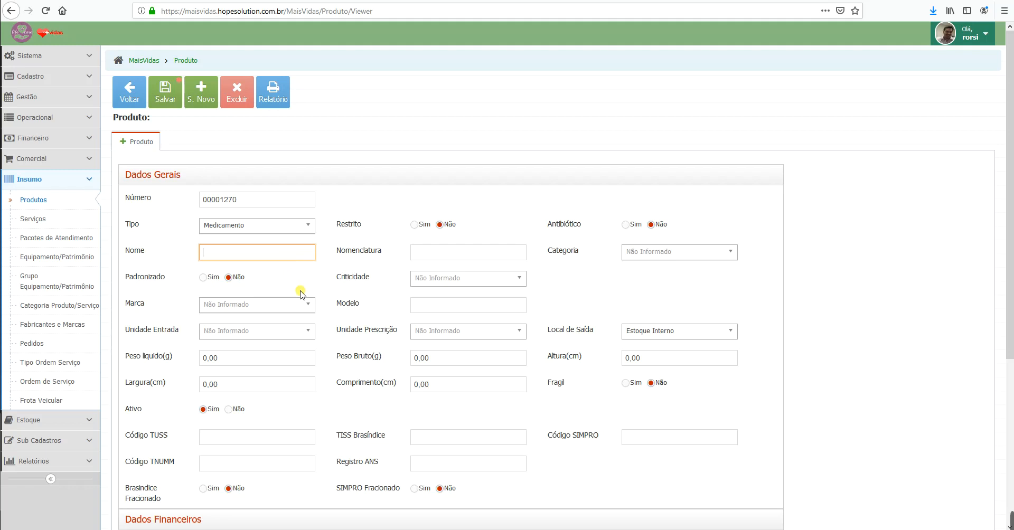
text(Neosaldina 20mg comprimi)
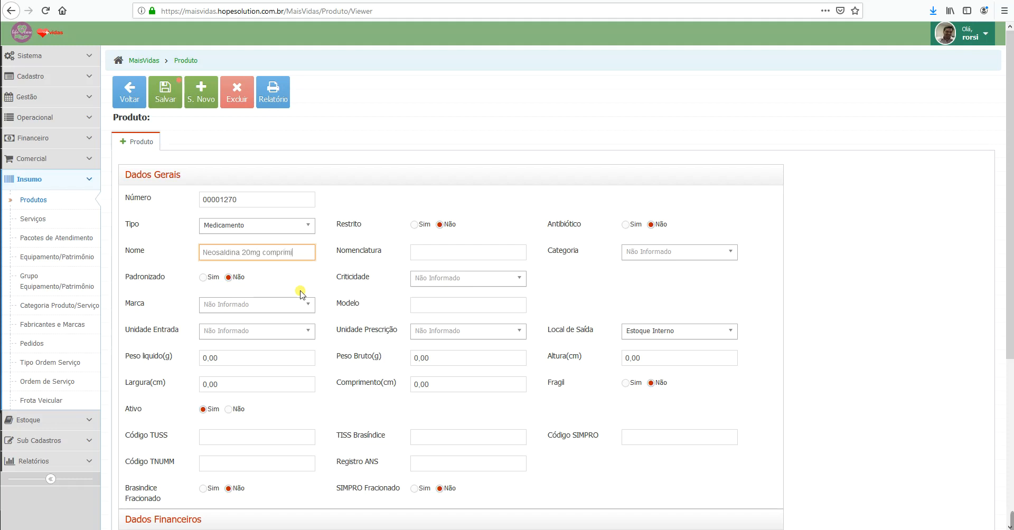
text(do)
click(434, 254)
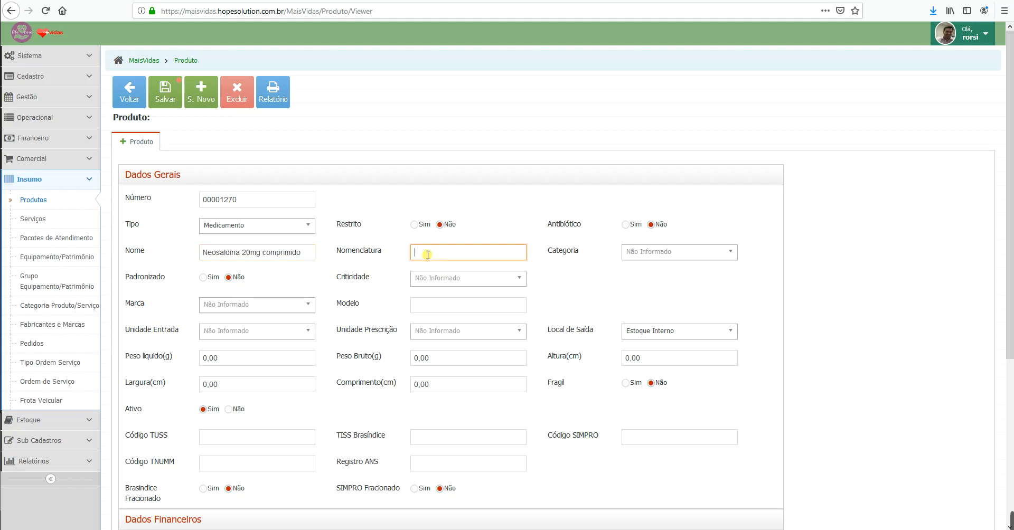
click(667, 257)
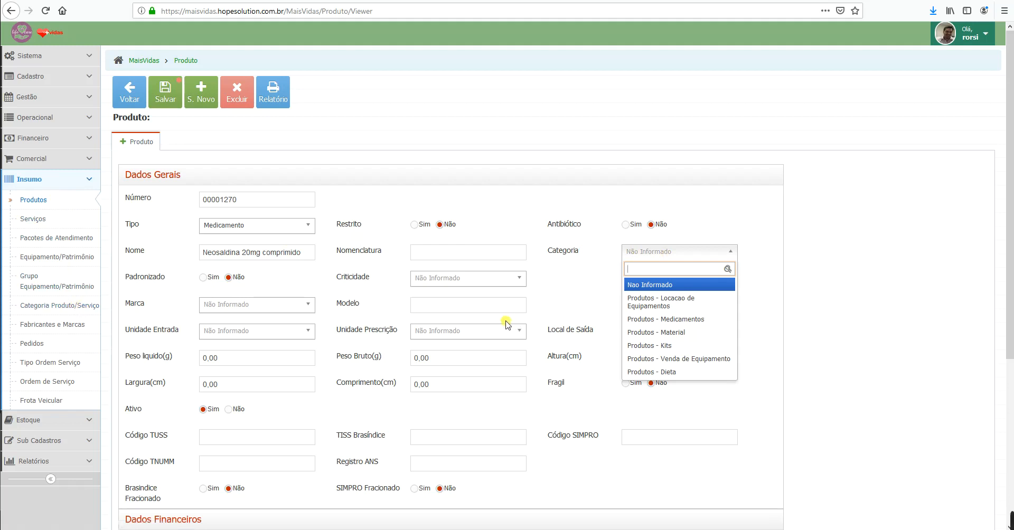
Step: Set Categoria to Produtos - Medicamentos, Padronizado to Sim and Criticidade to Y - Criticidade Media
click(682, 332)
click(689, 251)
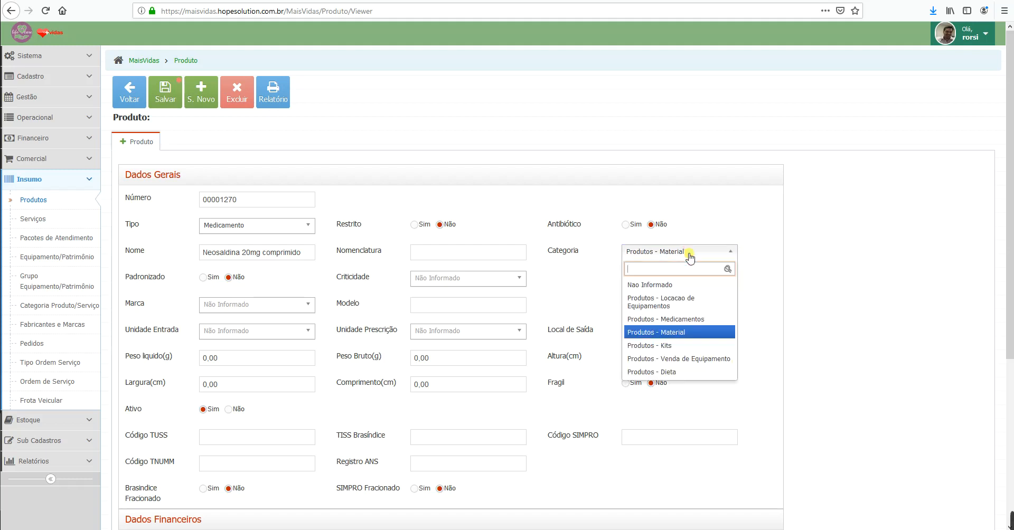
click(681, 319)
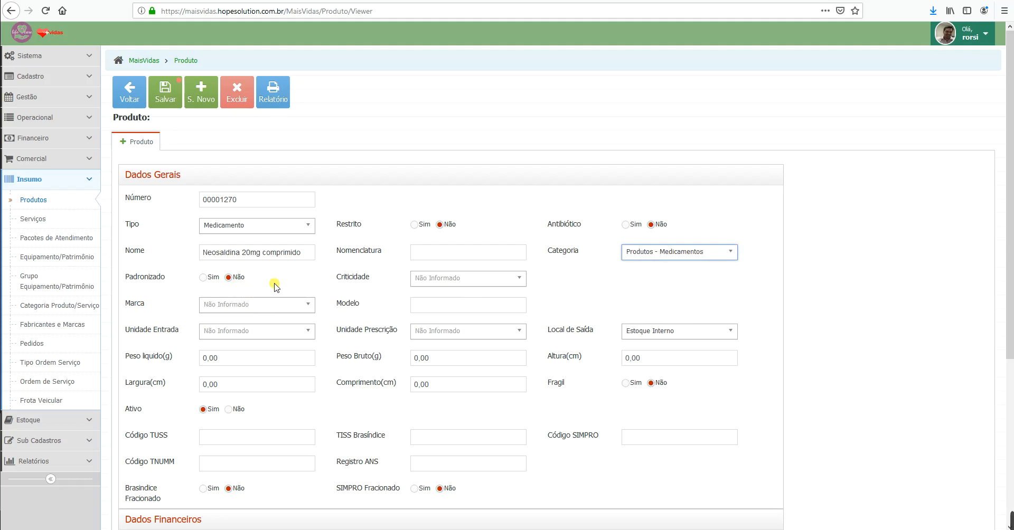
click(204, 278)
click(491, 278)
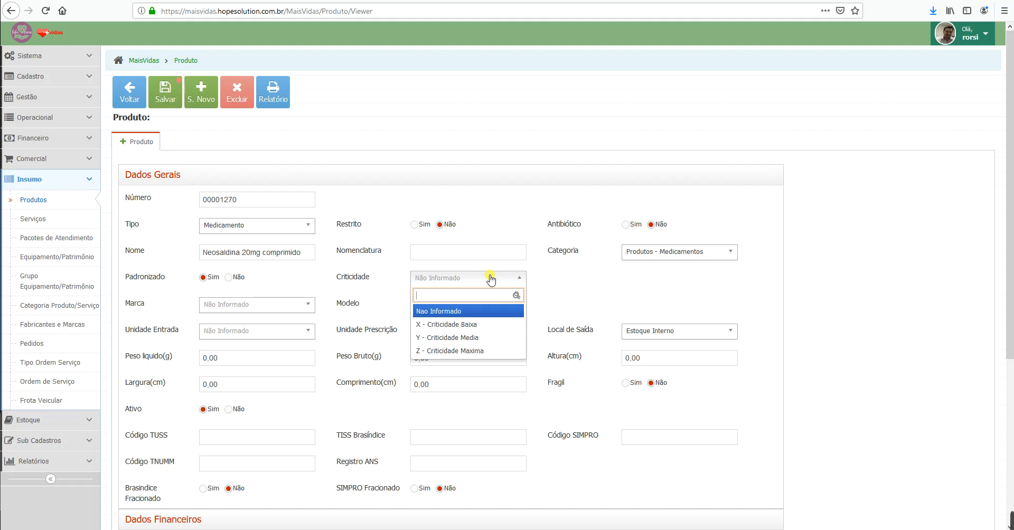
click(465, 337)
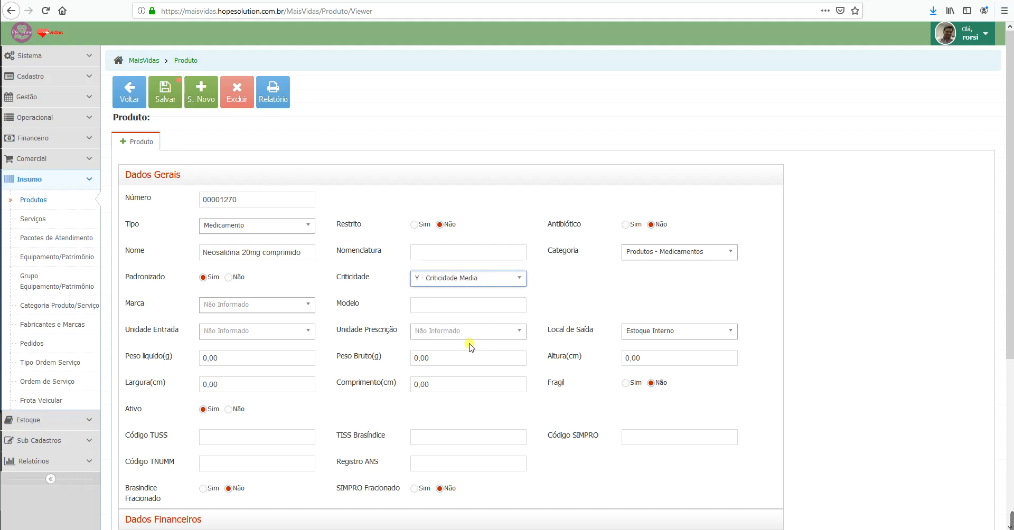
click(307, 307)
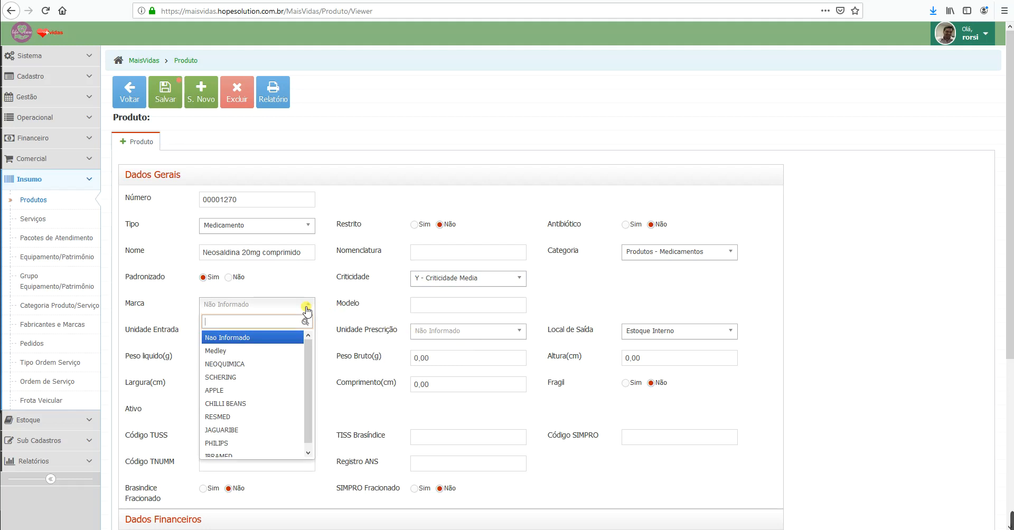
Step: Set Unidade Entrada and Unidade Prescrição to COMPRIMIDO (COMPR), keeping Estoque Interno as Local de Saída
click(306, 309)
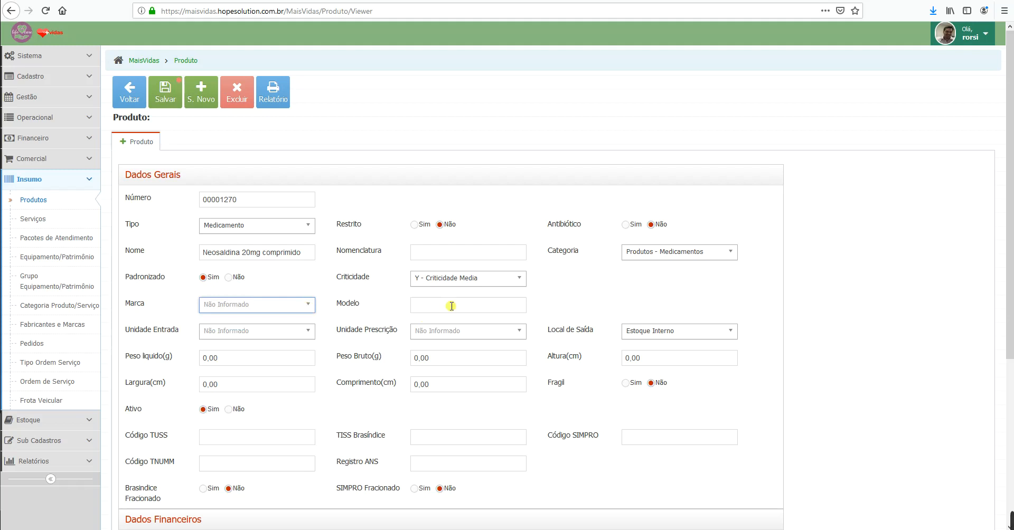
click(311, 332)
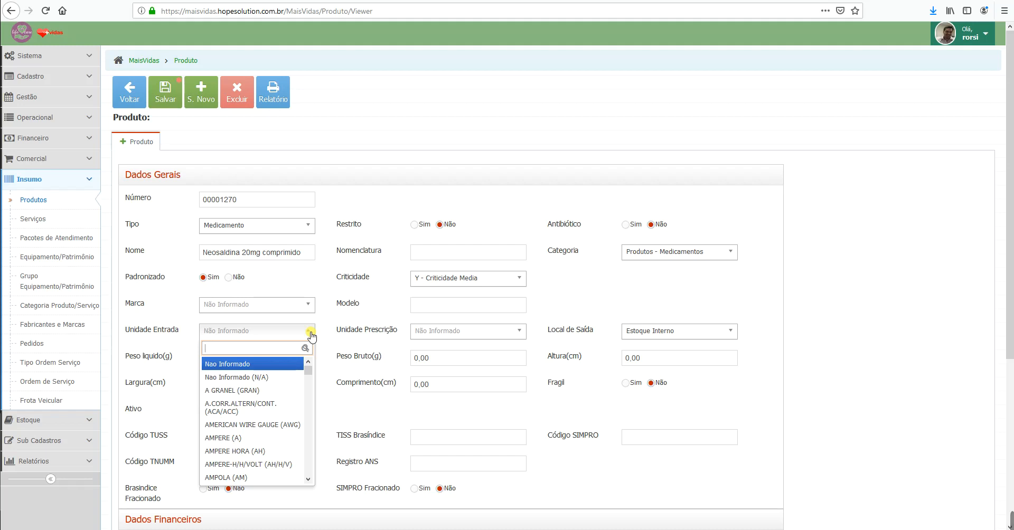
text(omprimi)
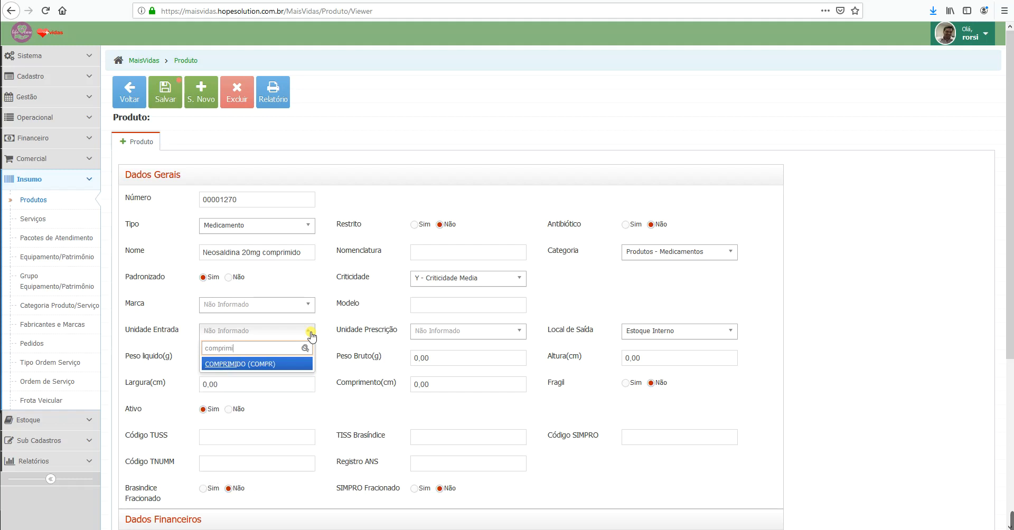
key(Return)
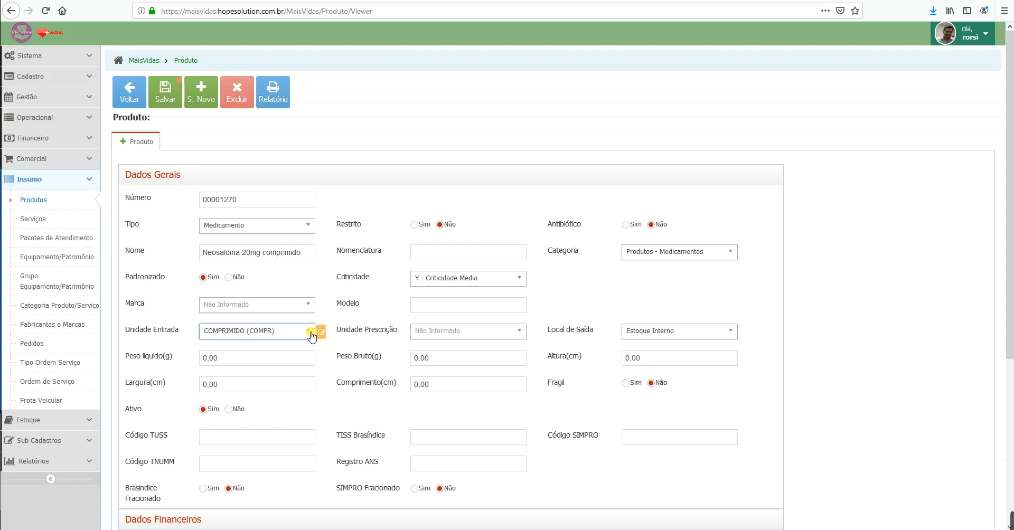
click(469, 337)
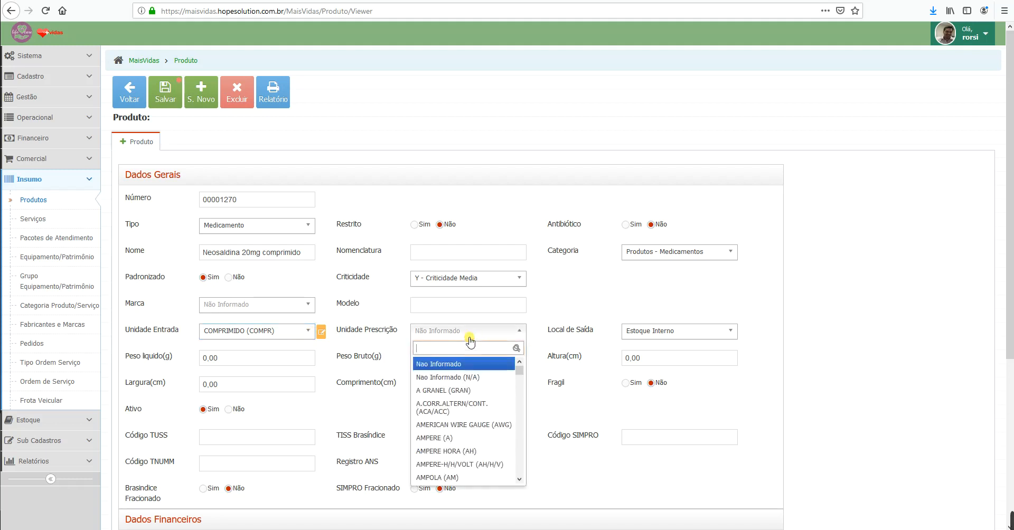
text(comprimi)
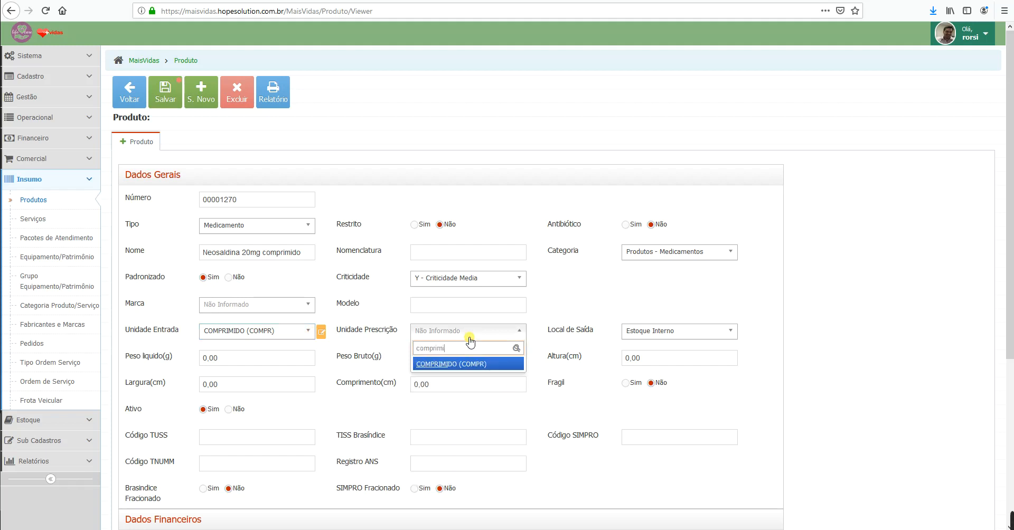
key(Return)
click(674, 332)
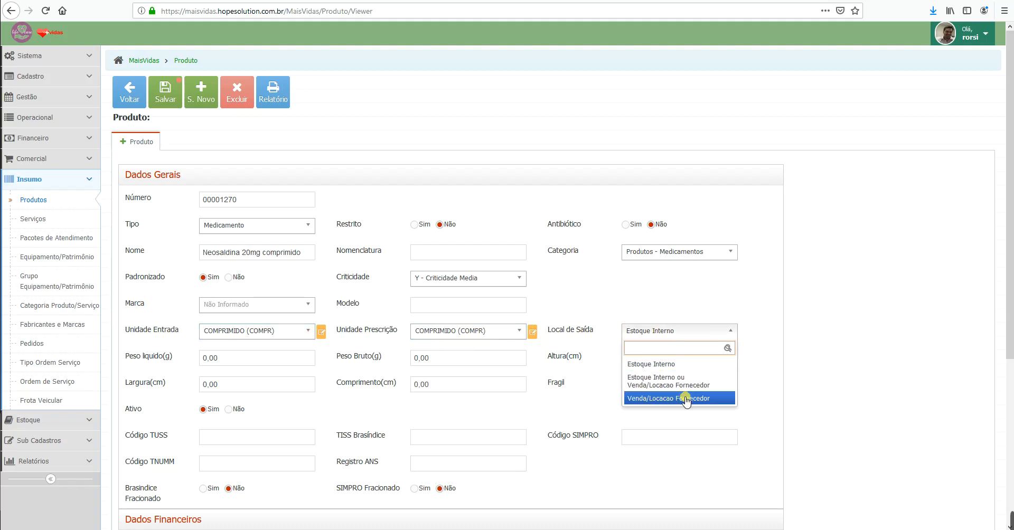
click(664, 364)
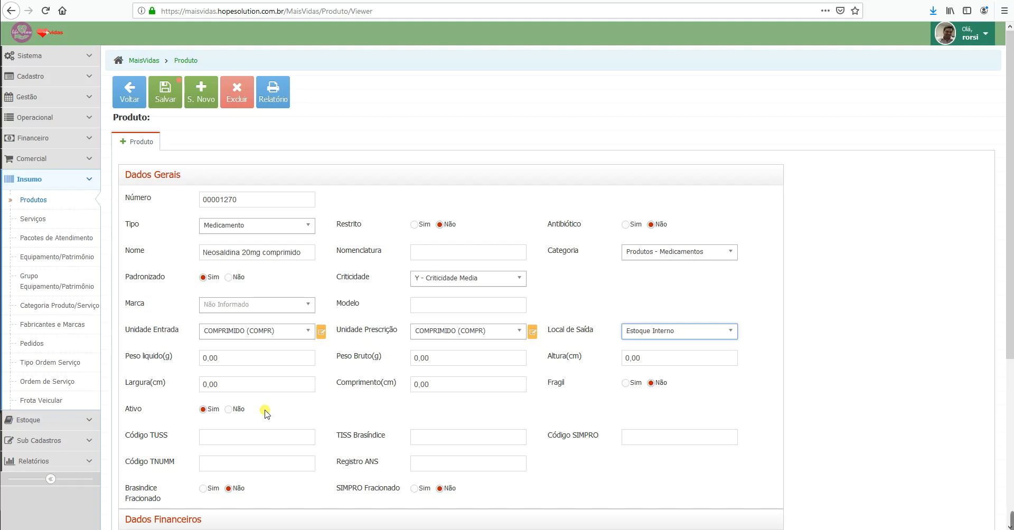
Step: Enter 00000000 as the product's Código TUSS
scroll(265, 413, down, 2)
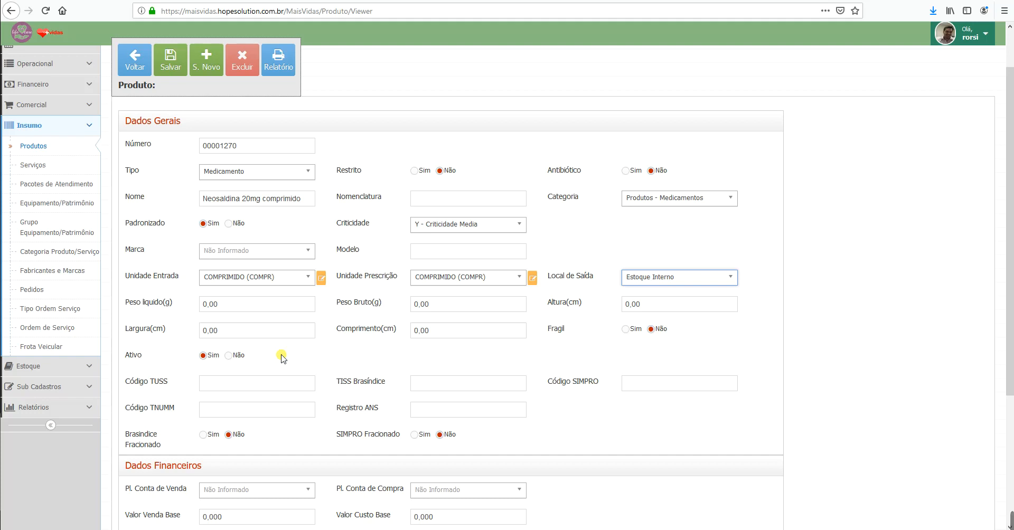
click(278, 383)
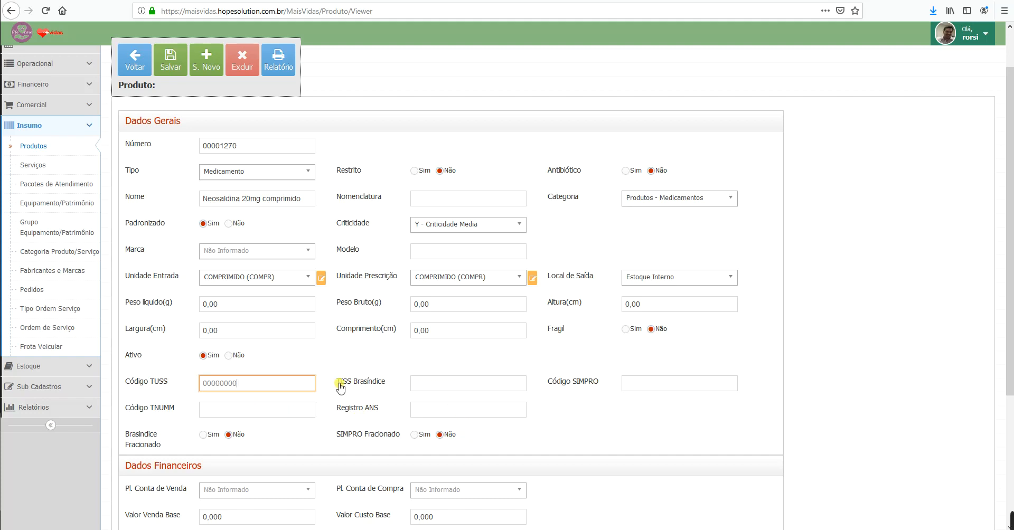
scroll(343, 404, down, 2)
text(00000000)
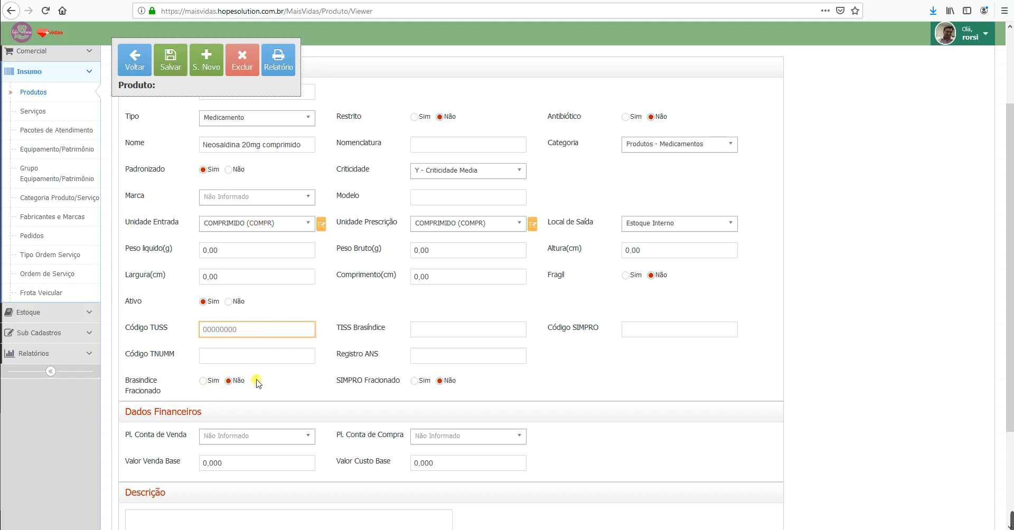
Step: Set both Brasíndice Fracionado and SIMPRO Fracionado to Sim
click(203, 385)
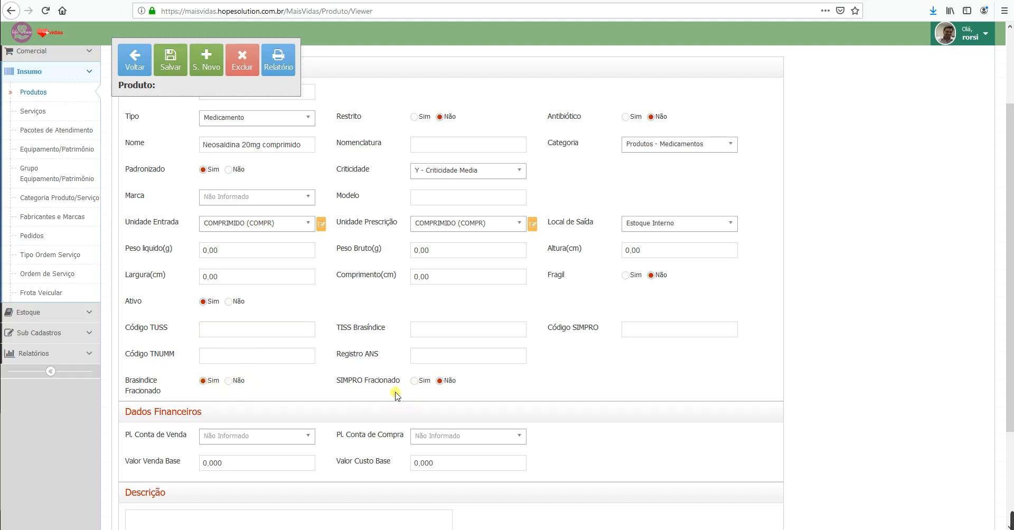
click(414, 381)
scroll(276, 411, down, 2)
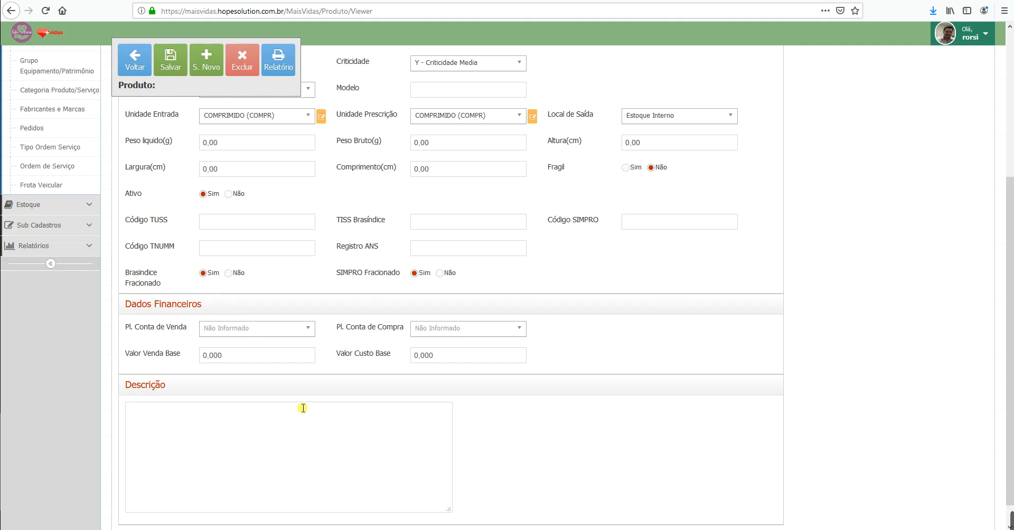
Step: Choose Produtos -> Medicamentos for both Pl. Conta de Venda and Pl. Conta de Compra
click(308, 330)
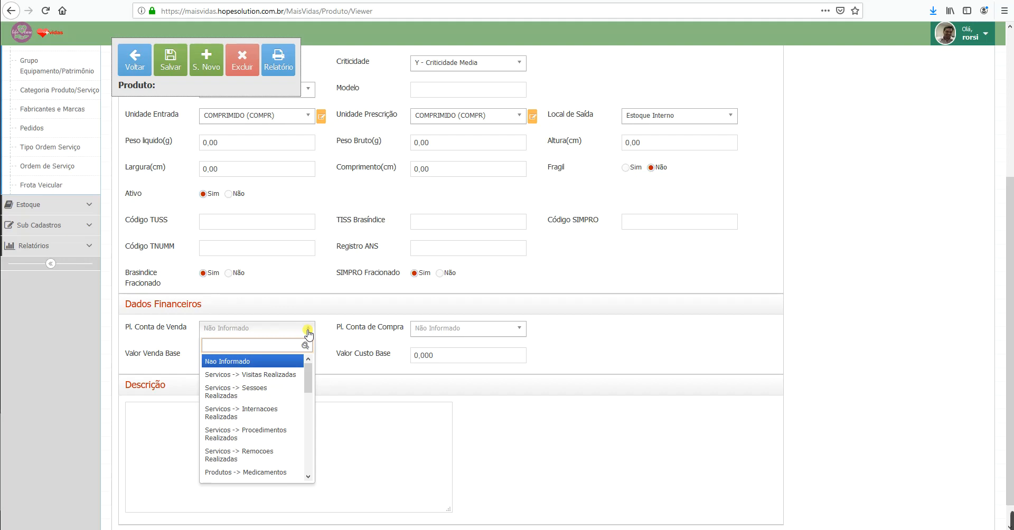
text(medi)
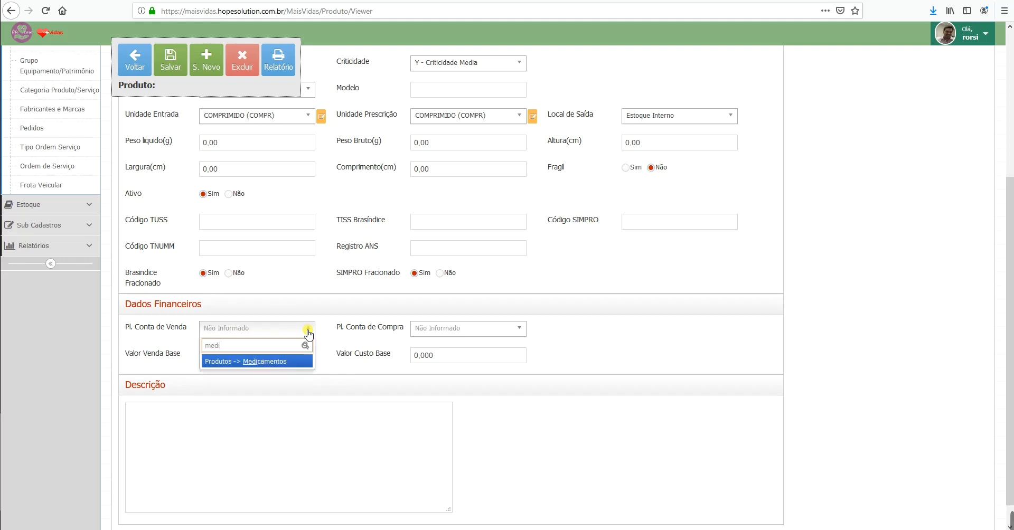
key(Return)
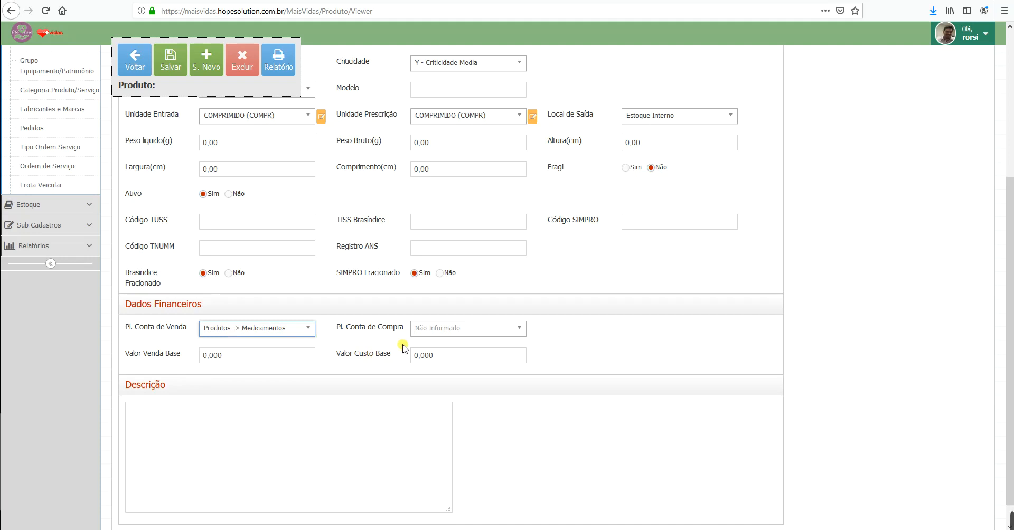
click(519, 331)
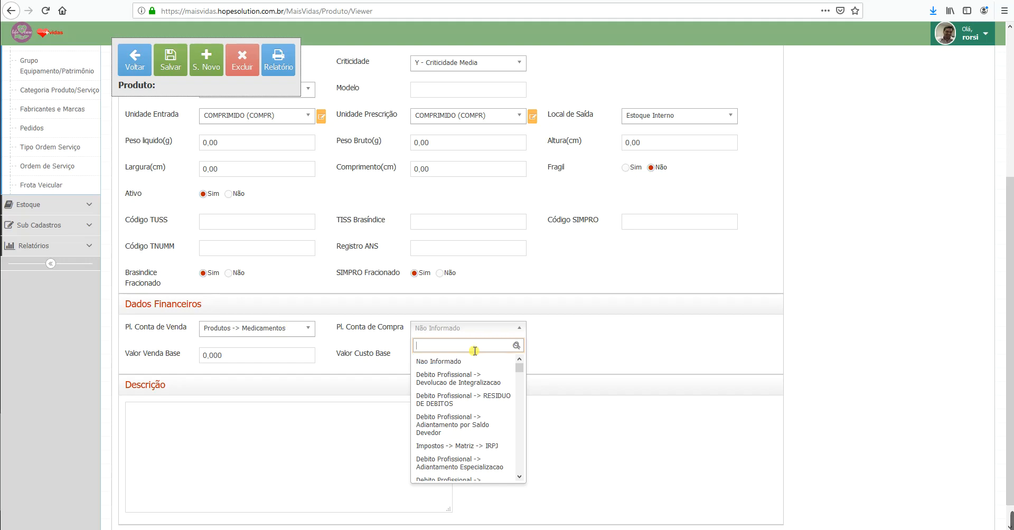
text(medi)
key(Return)
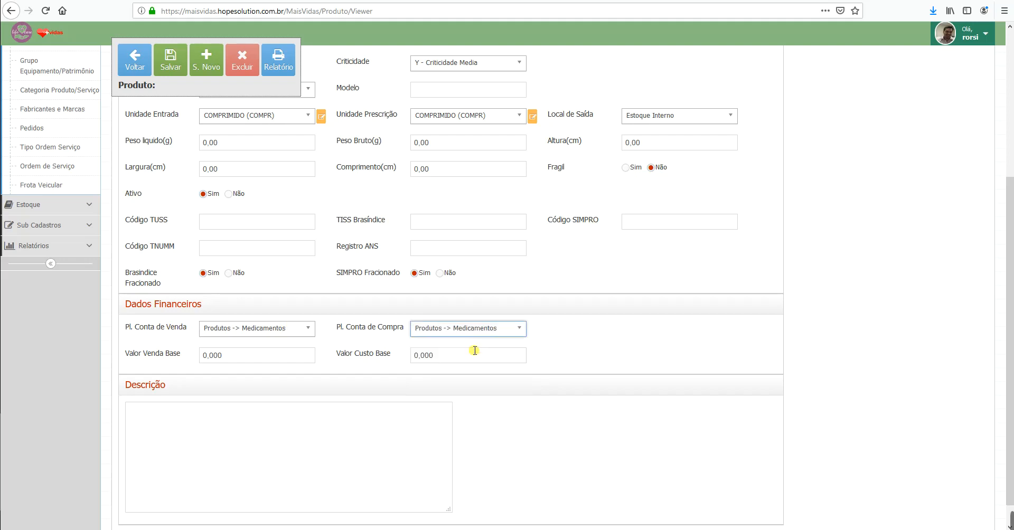
click(246, 358)
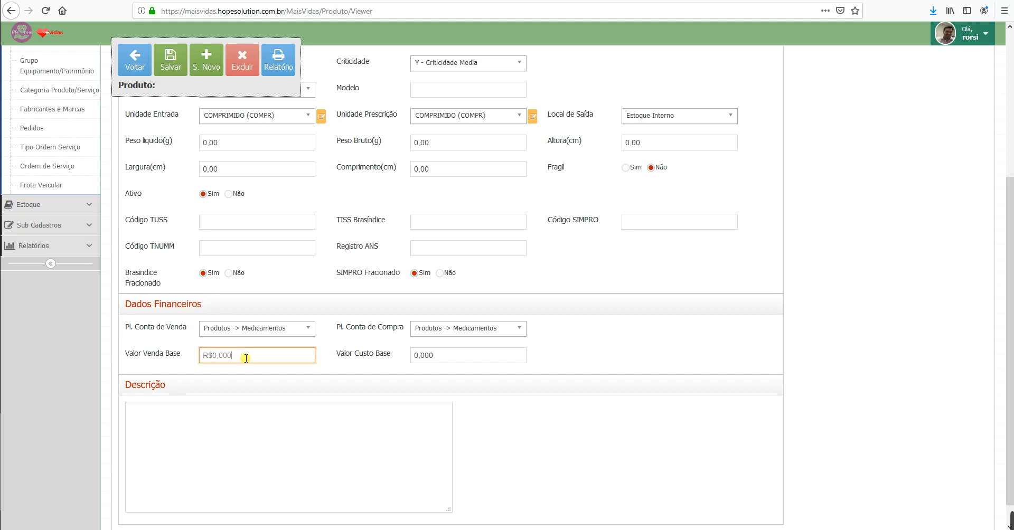
Step: Enter a 1,200 base sale value and the base cost, then save Neosaldina 20mg comprimido
text(00)
click(462, 356)
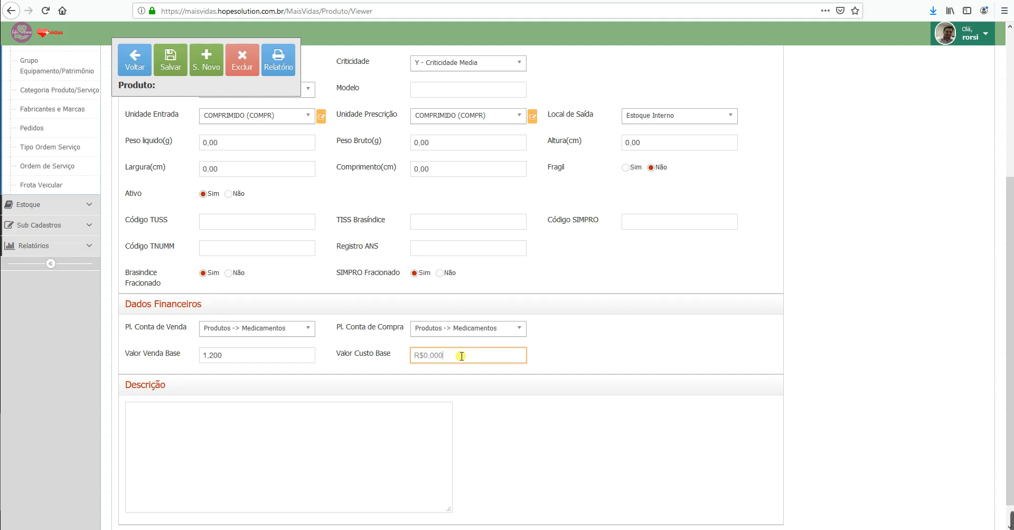
text(00)
scroll(303, 424, up, 5)
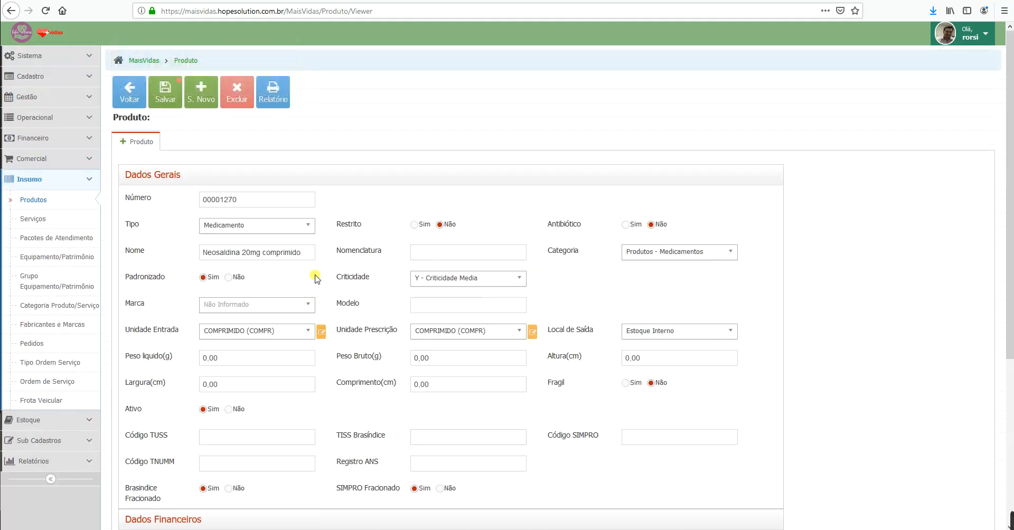
click(166, 92)
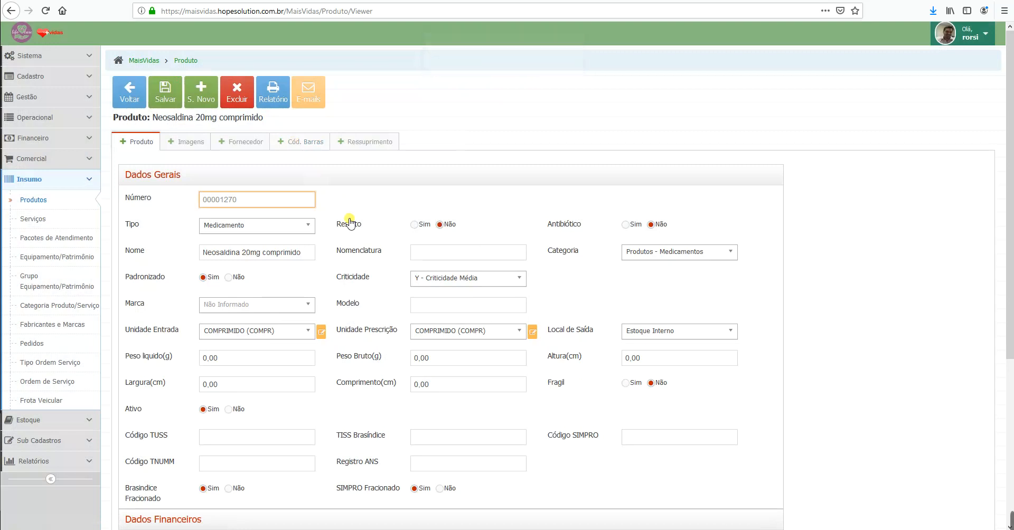
Step: Begin a principal Exibicao Principal image on the Imagens tab, then discard it without uploading a file
click(199, 142)
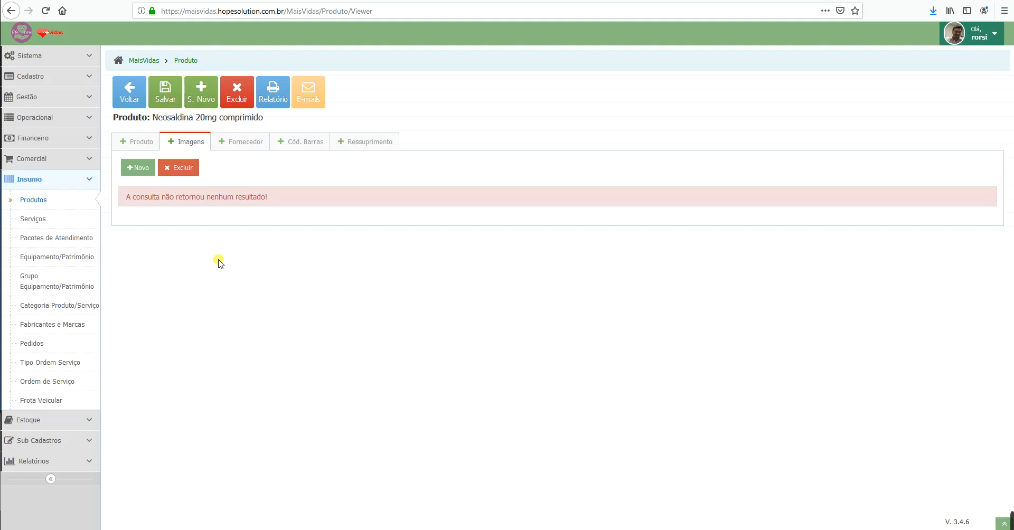
click(138, 172)
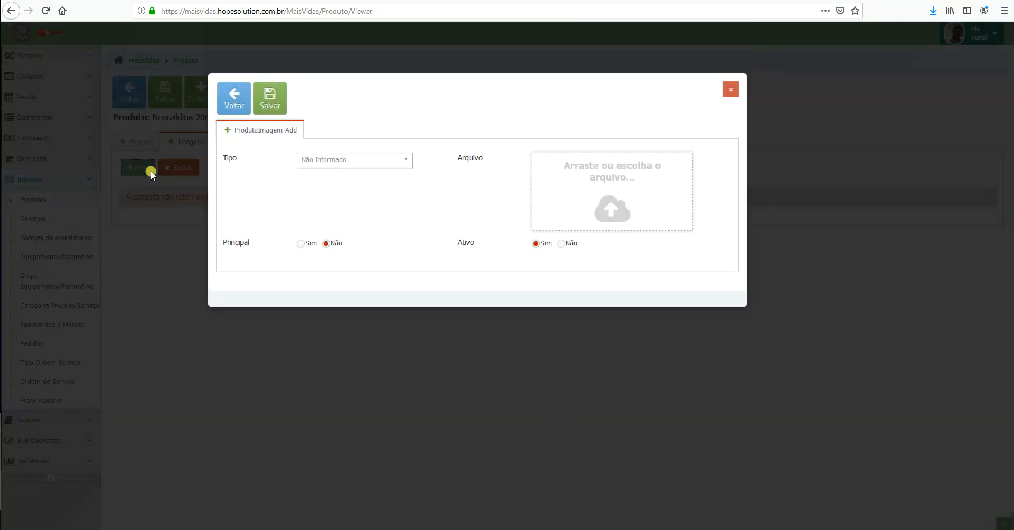
click(382, 166)
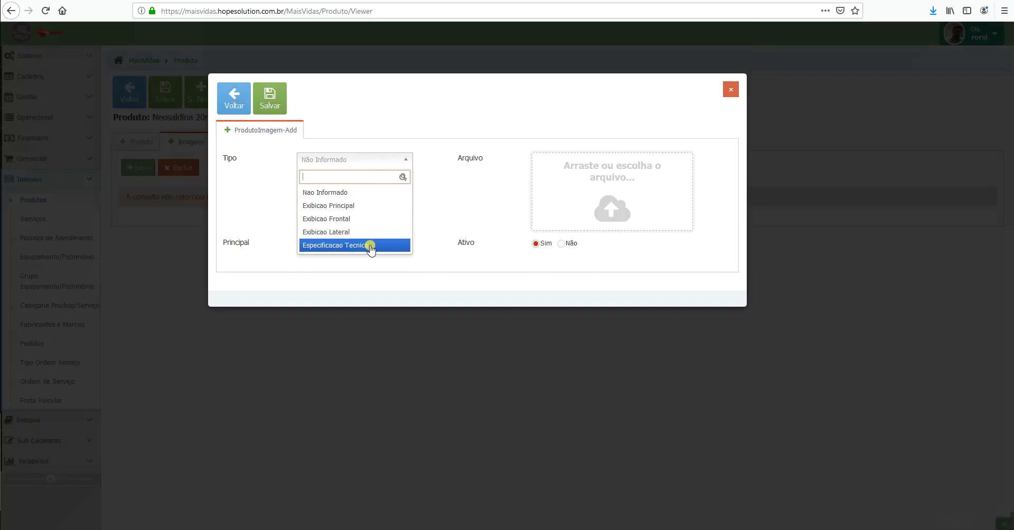
click(358, 207)
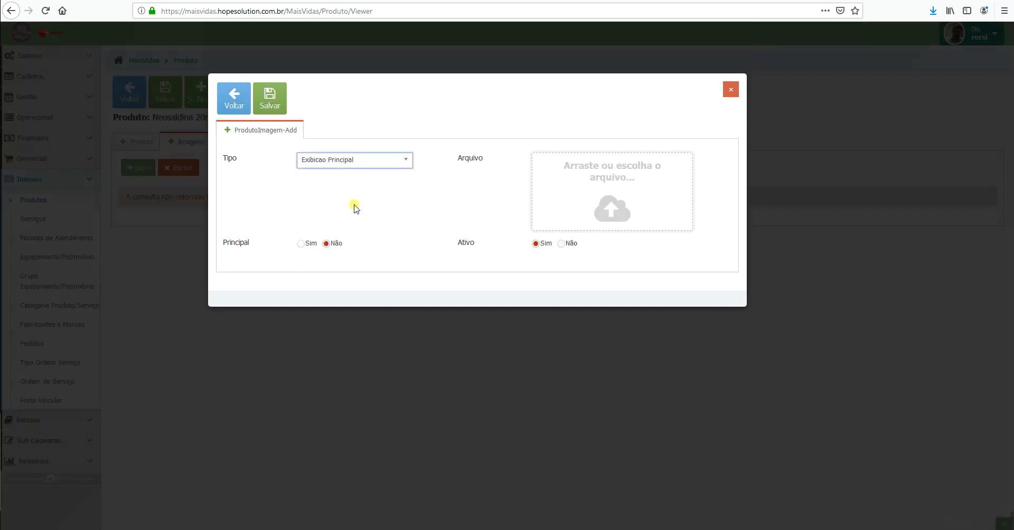
click(595, 196)
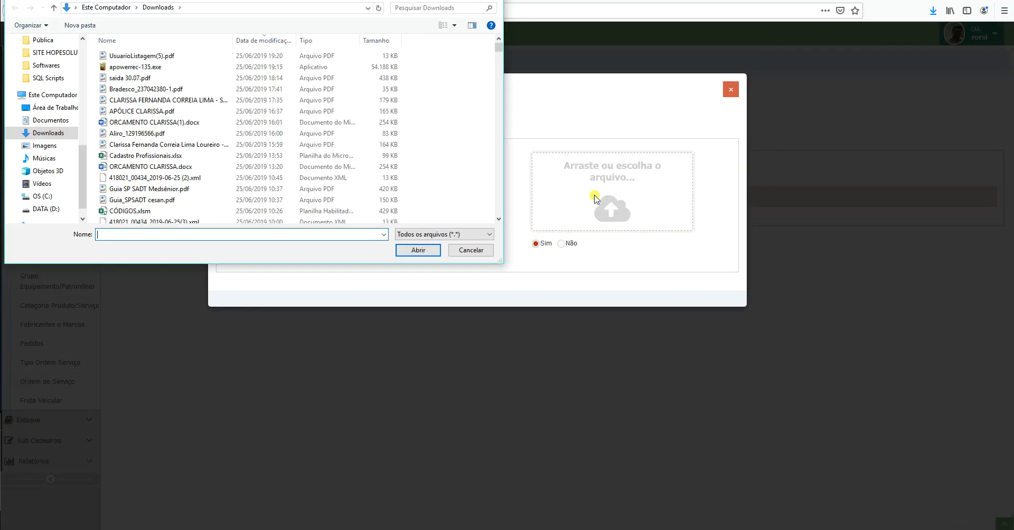
click(469, 250)
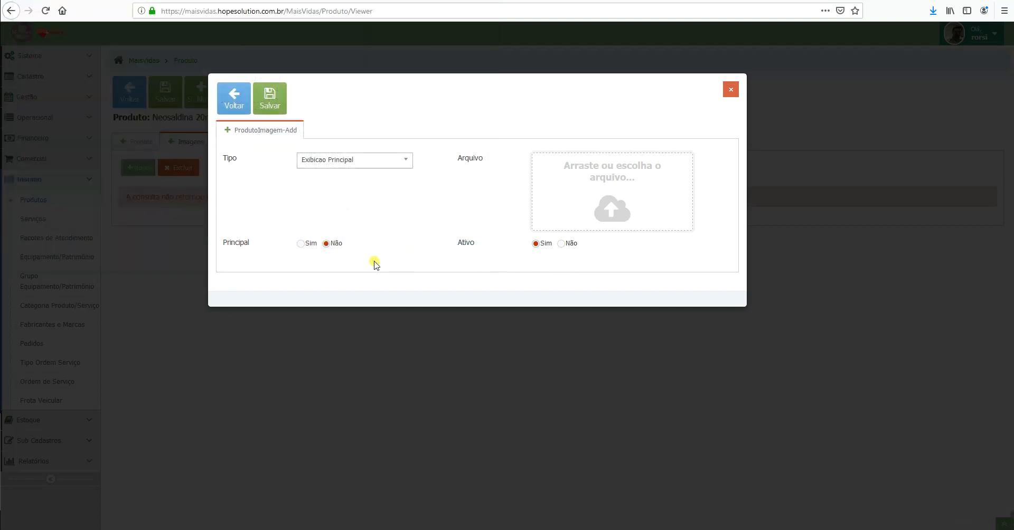
click(301, 245)
click(731, 89)
Step: Add NOVA FARMA LTDA as a product supplier with supplier code 7890
click(244, 142)
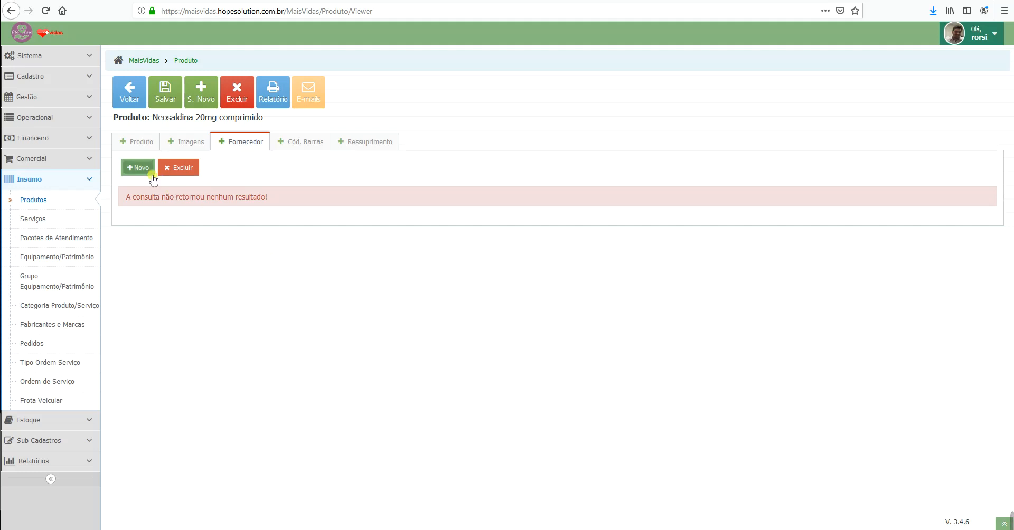
click(137, 168)
click(359, 157)
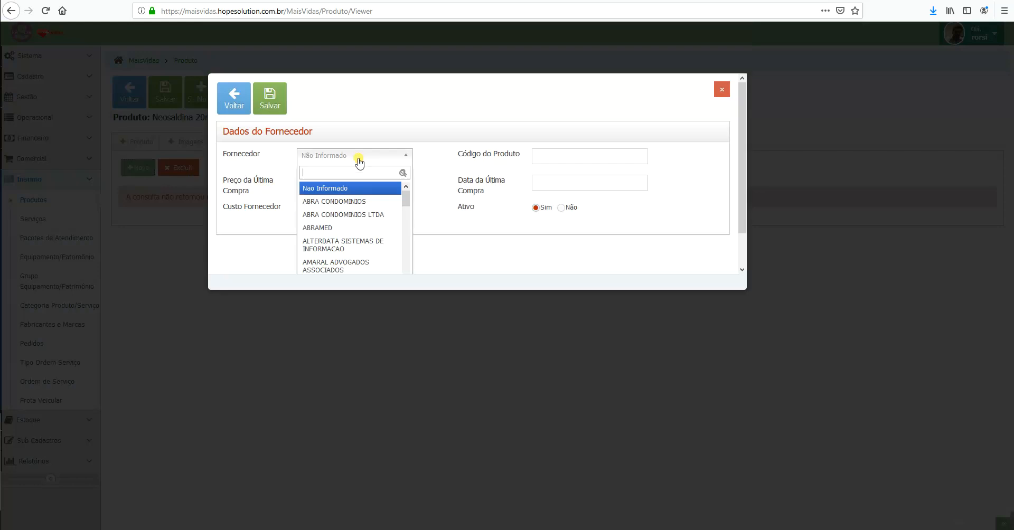
text(no)
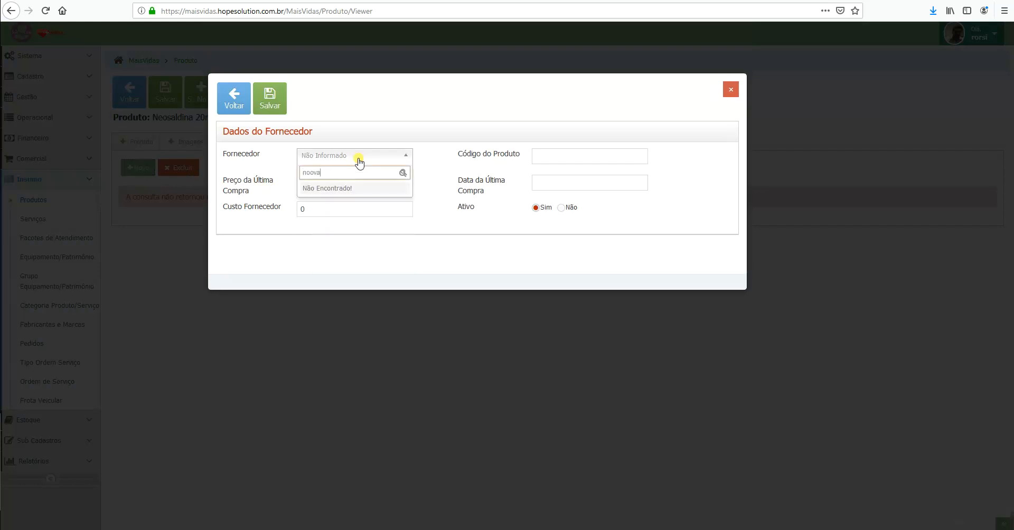
text(va)
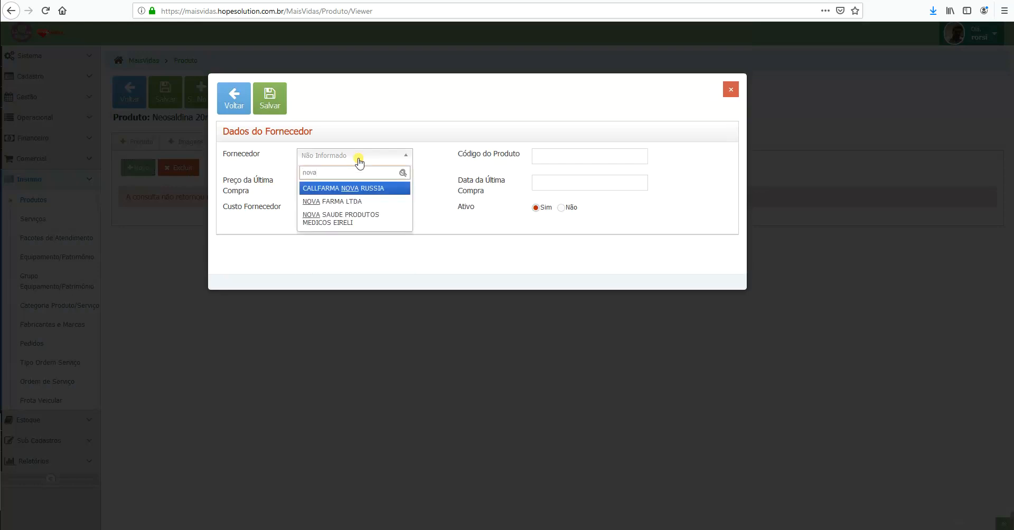
key(Down)
key(Return)
click(560, 161)
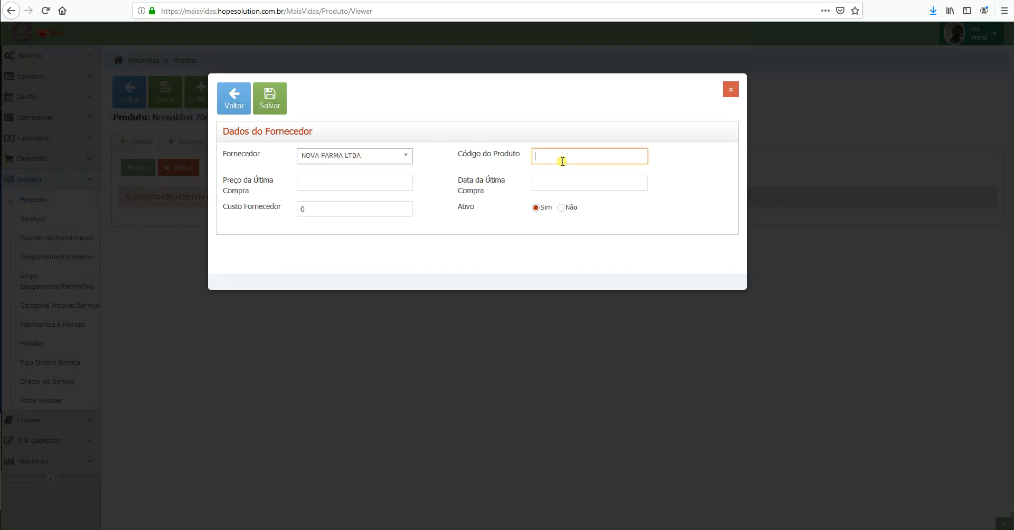
text(7890)
Step: Enter last price 0,70, purchase date 25/06/2019 and cost 0,70, then save the supplier
click(359, 188)
text(70)
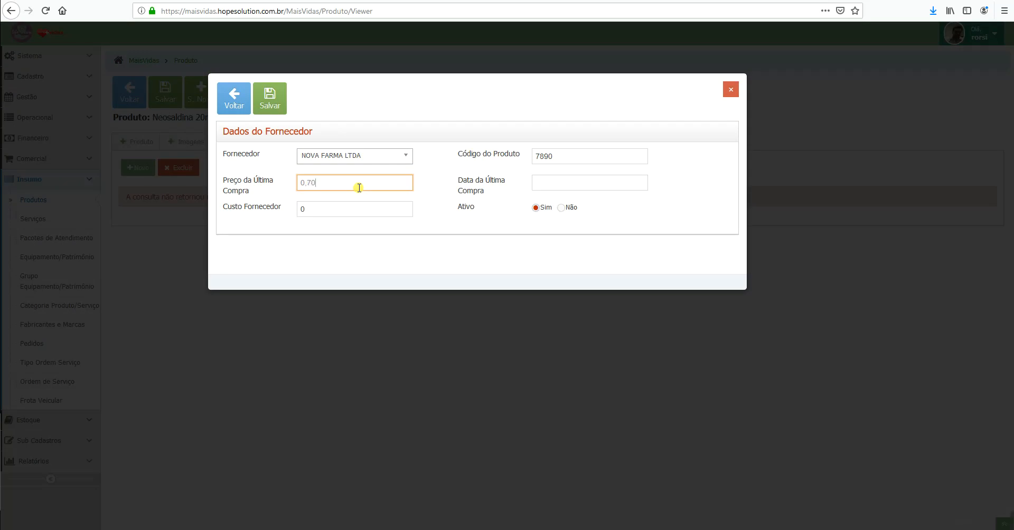
key(Tab)
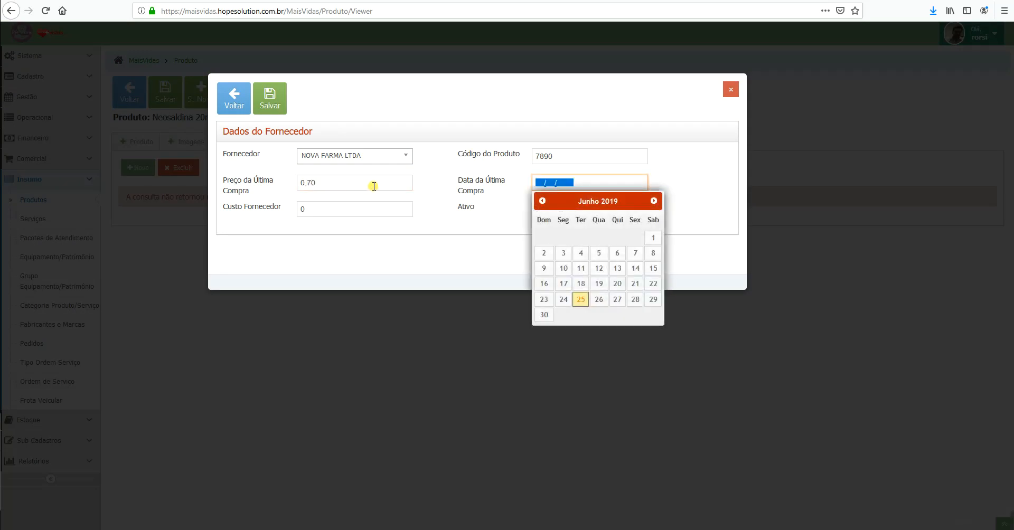
click(583, 297)
click(346, 208)
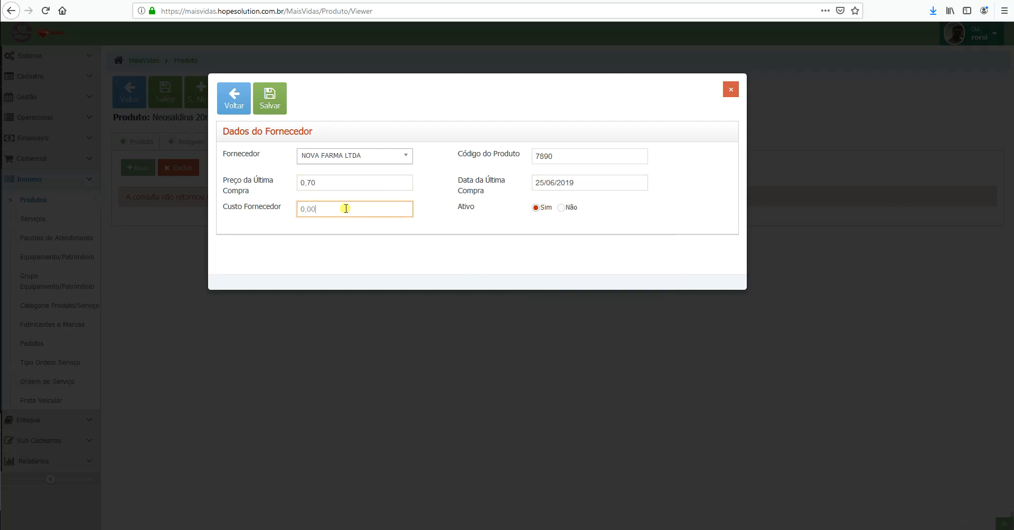
text(70)
click(270, 98)
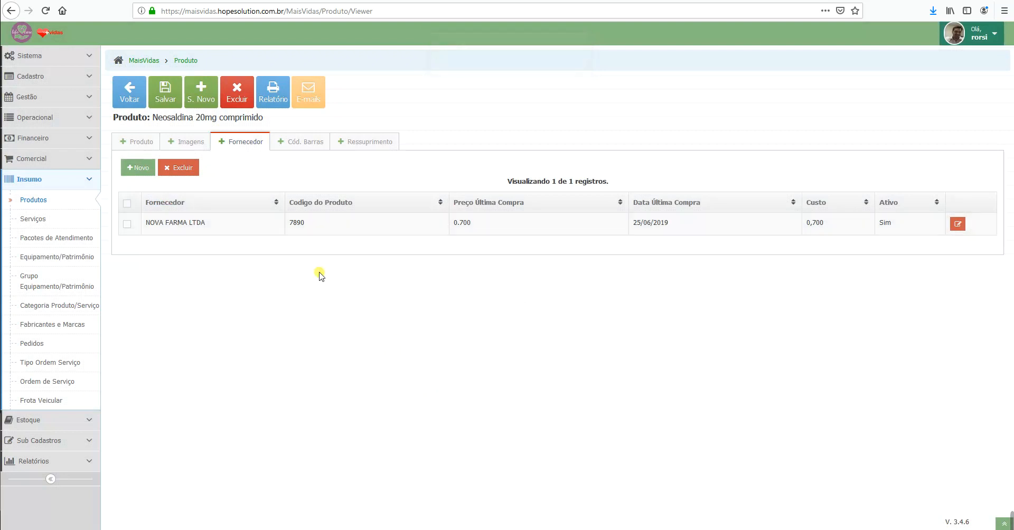
Step: Check Neosaldina 20mg's empty barcode list, discard a new barcode form, and view its resupply records
click(311, 148)
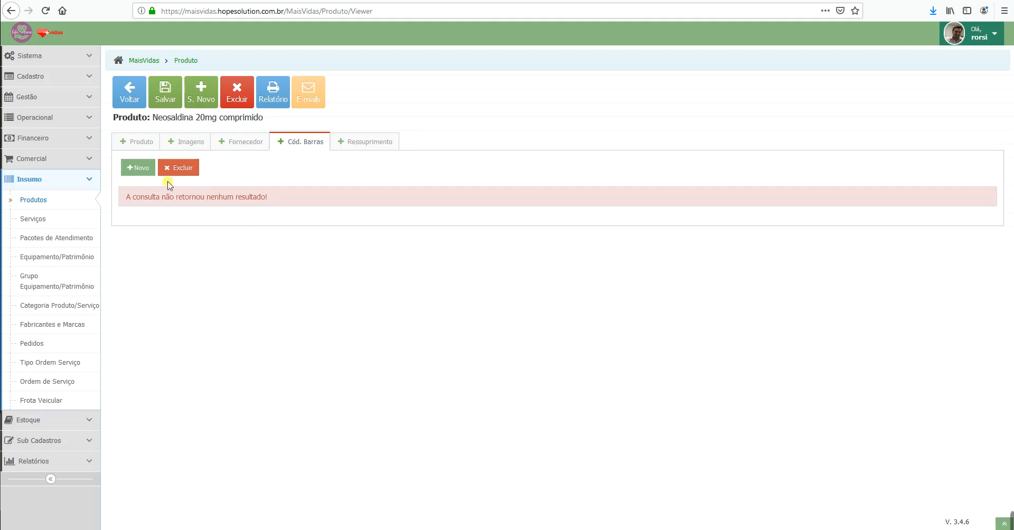
click(137, 168)
click(364, 158)
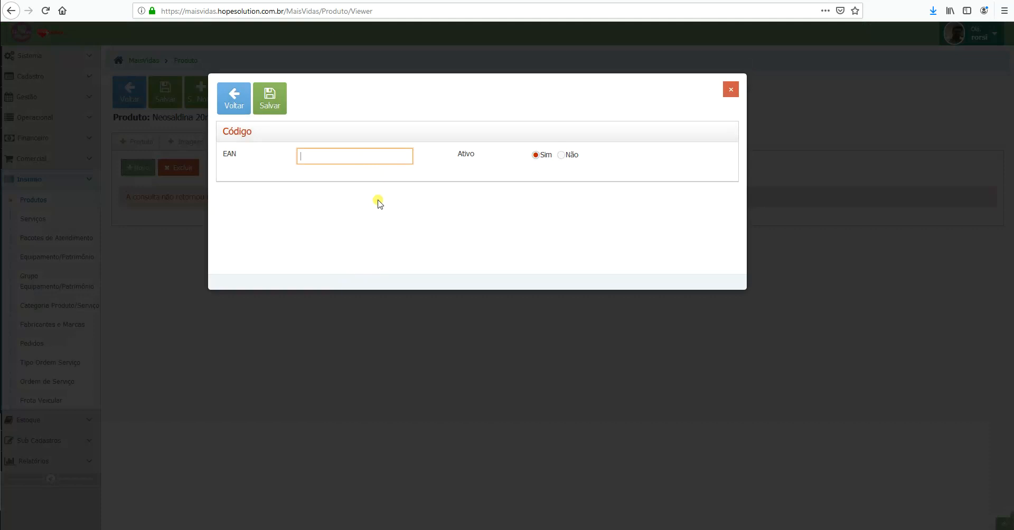
click(731, 89)
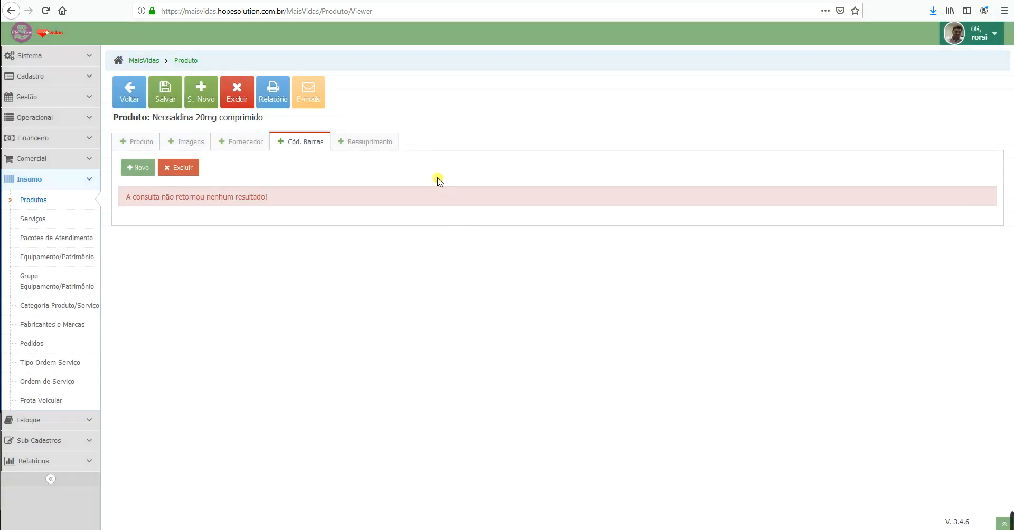
click(369, 142)
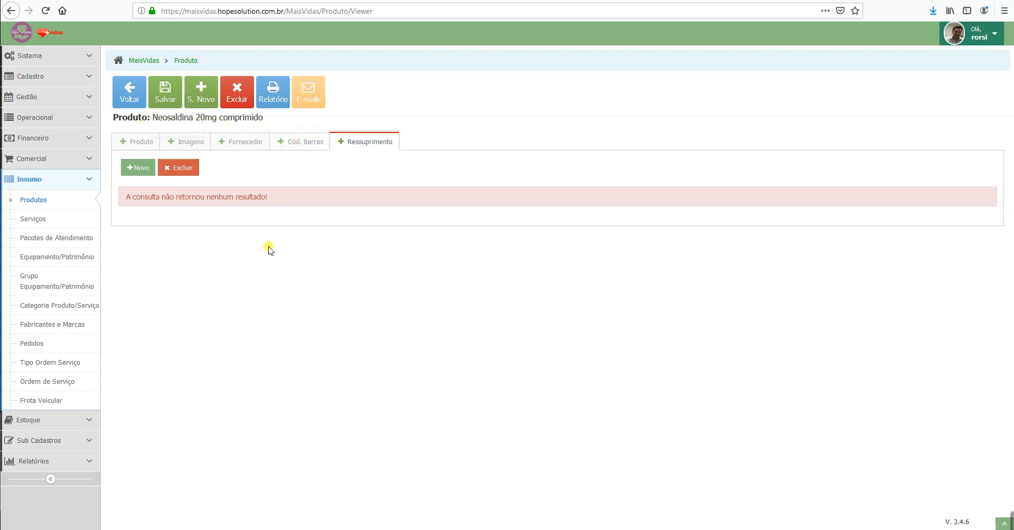
Step: Save an Estoque Padrão resupply rule with reorder point 50 and minimum stock 10, then return home
click(141, 168)
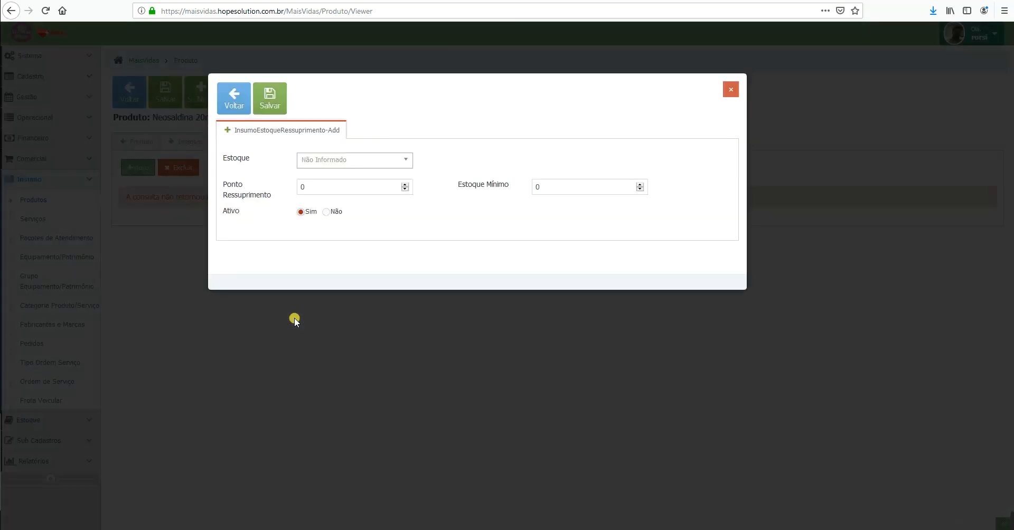
click(369, 165)
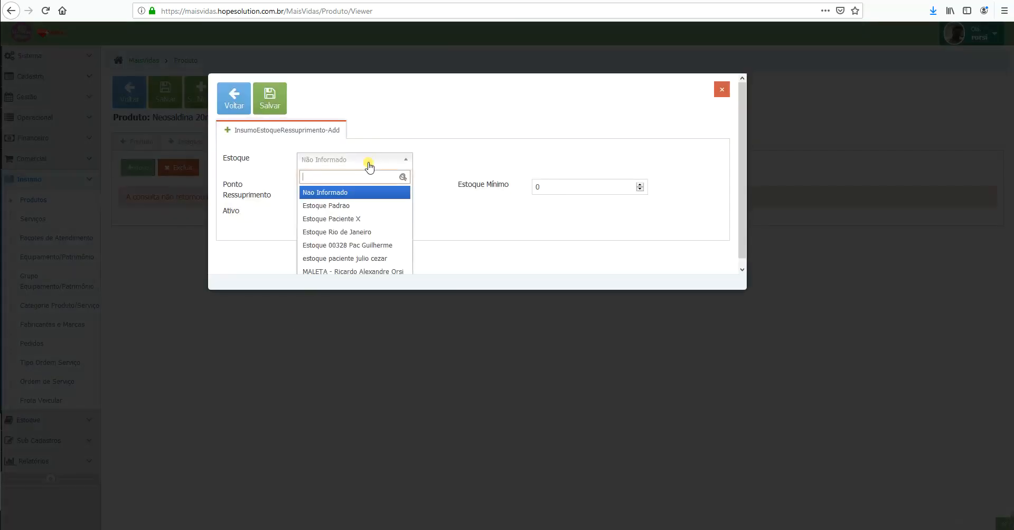
click(341, 206)
click(354, 186)
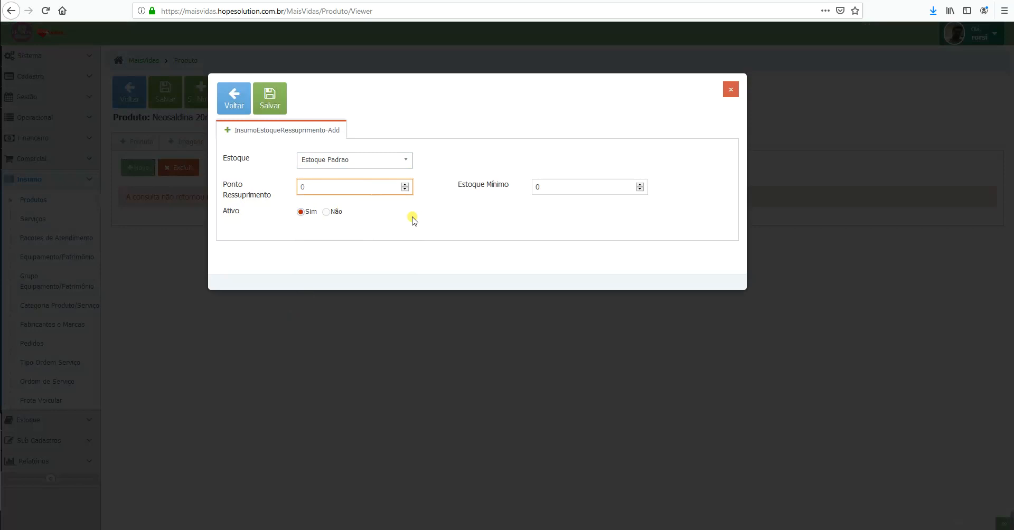
key(BackSpace)
text(50)
click(564, 181)
key(BackSpace)
text(10)
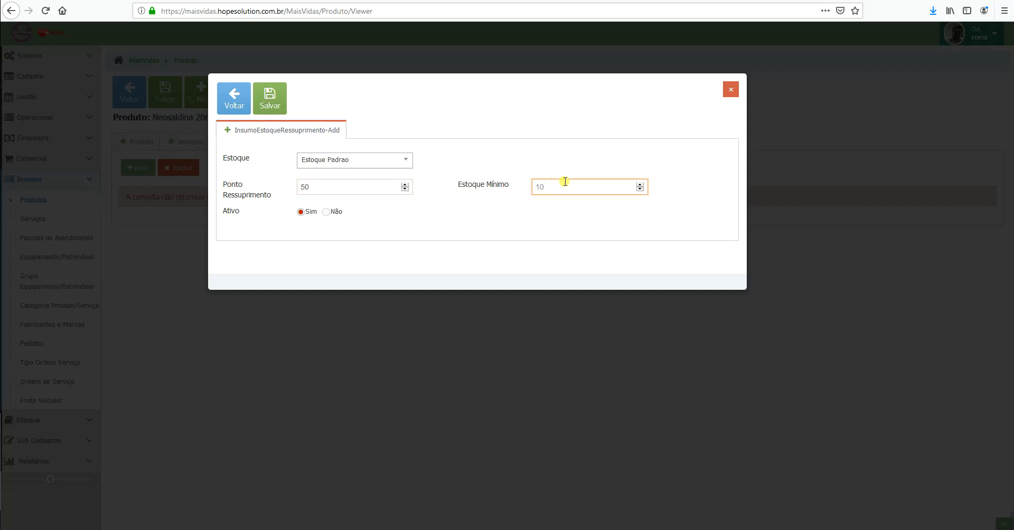
click(270, 97)
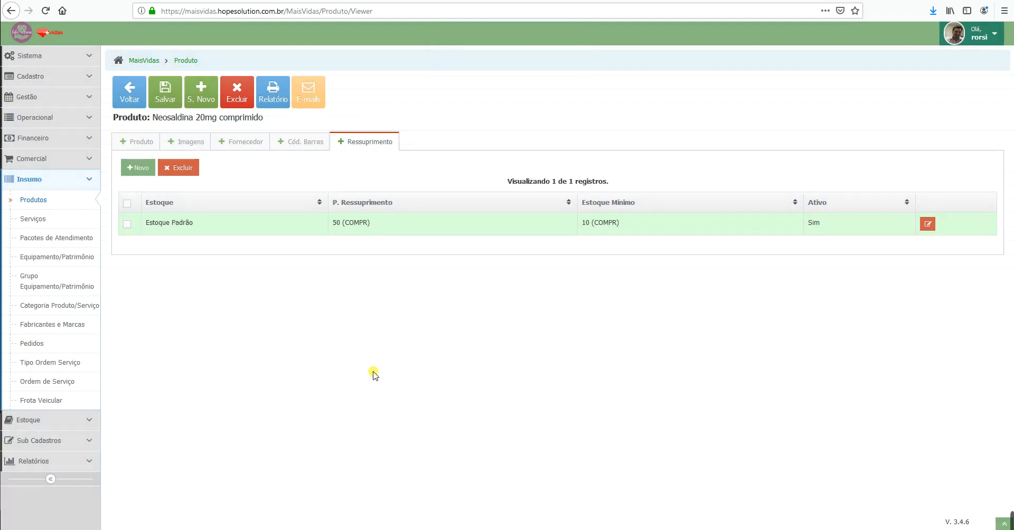
click(25, 40)
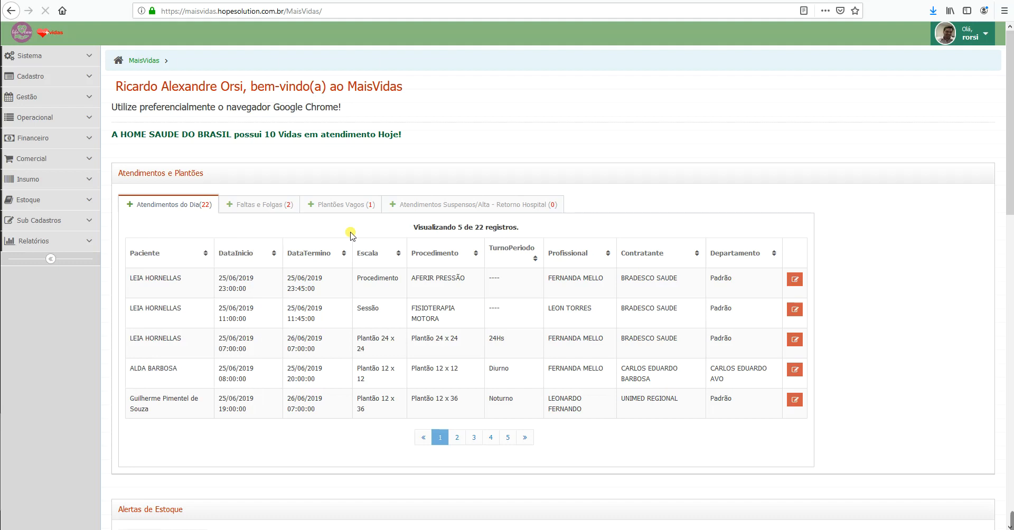
Step: Check the stock alerts row showing Neosaldina 20mg at 0 against reorder point 50
scroll(370, 222, down, 5)
scroll(403, 199, down, 3)
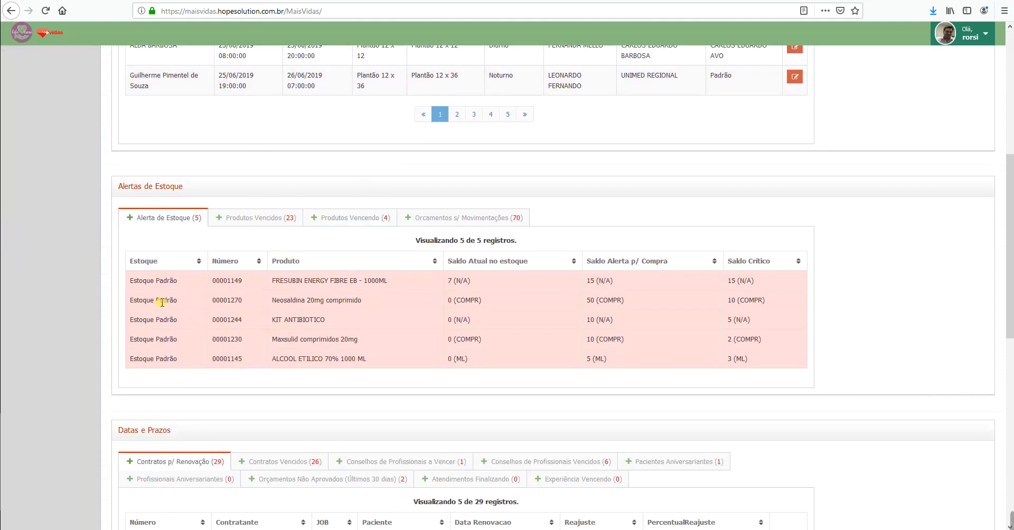
drag(133, 300, 529, 301)
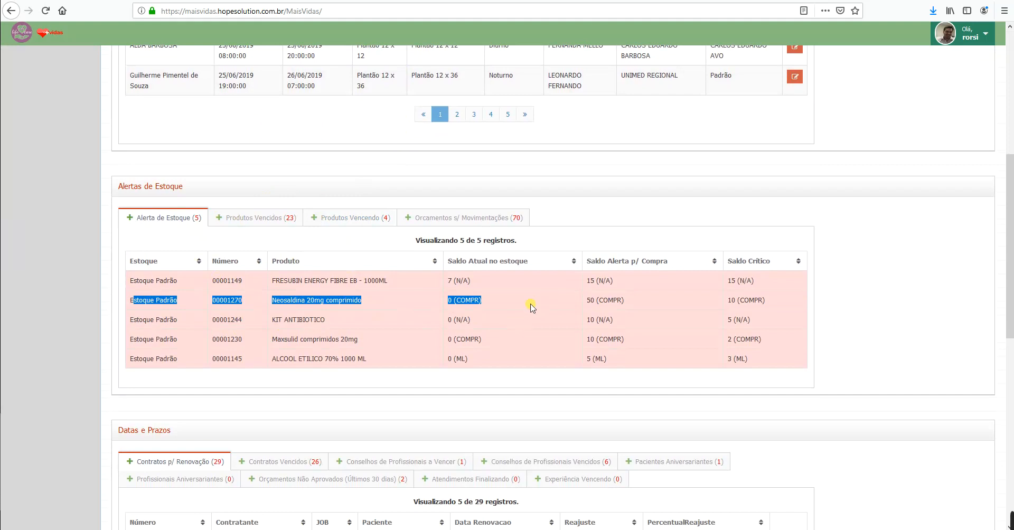
click(437, 297)
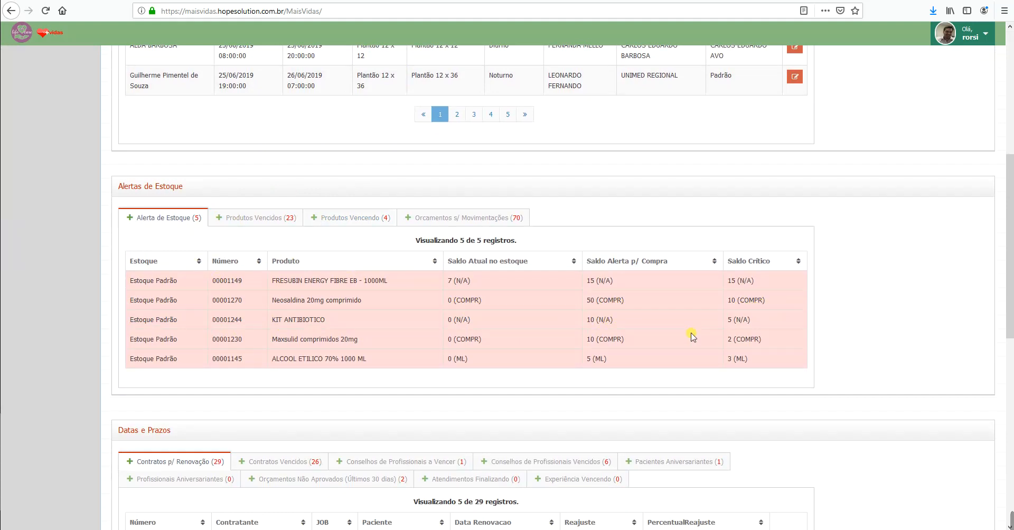
scroll(370, 359, up, 6)
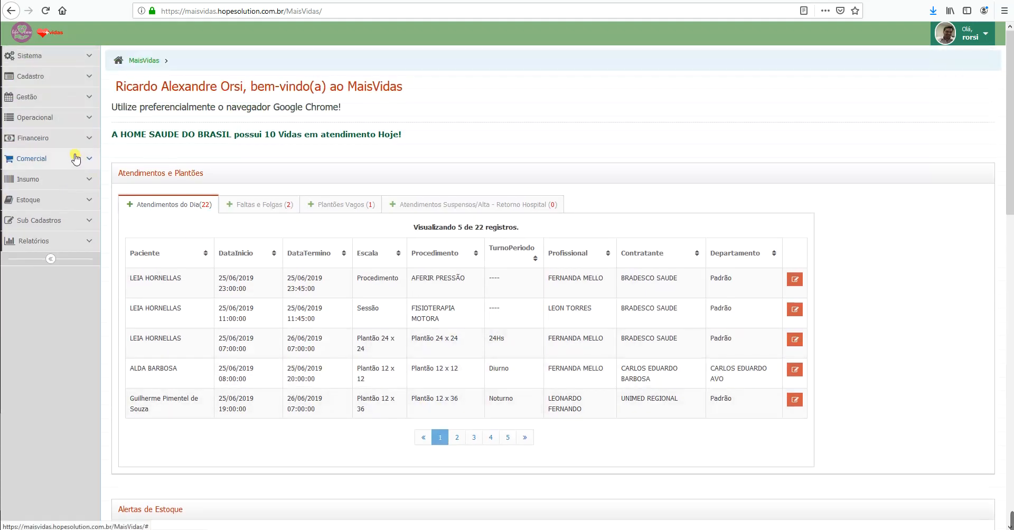
Step: Start a new Produto Composto named 'KIT de aplicação Insulina'
click(82, 179)
click(48, 199)
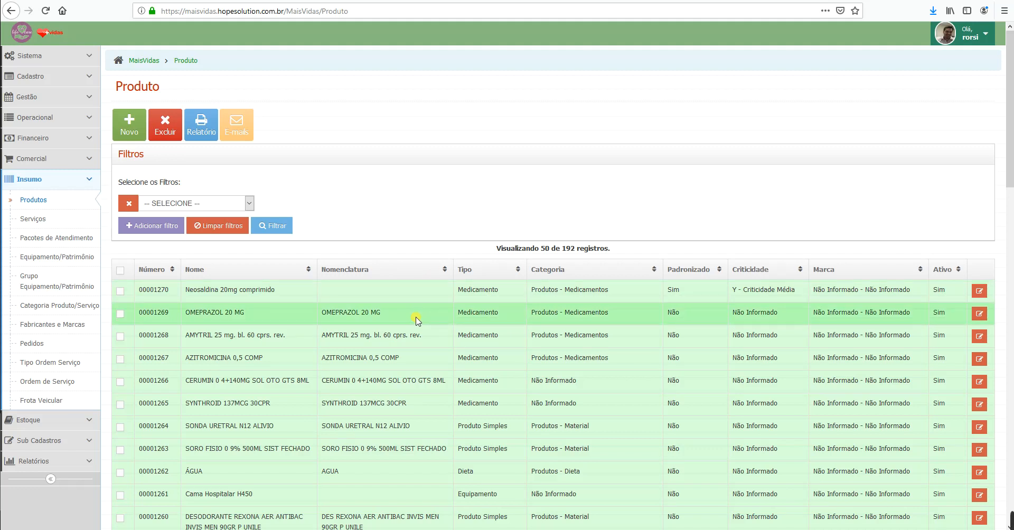
click(137, 127)
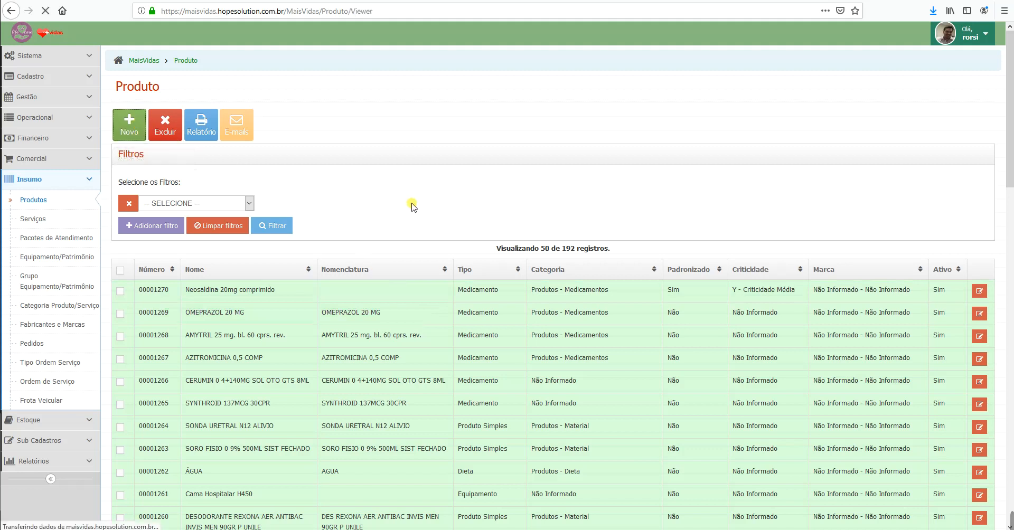
click(308, 227)
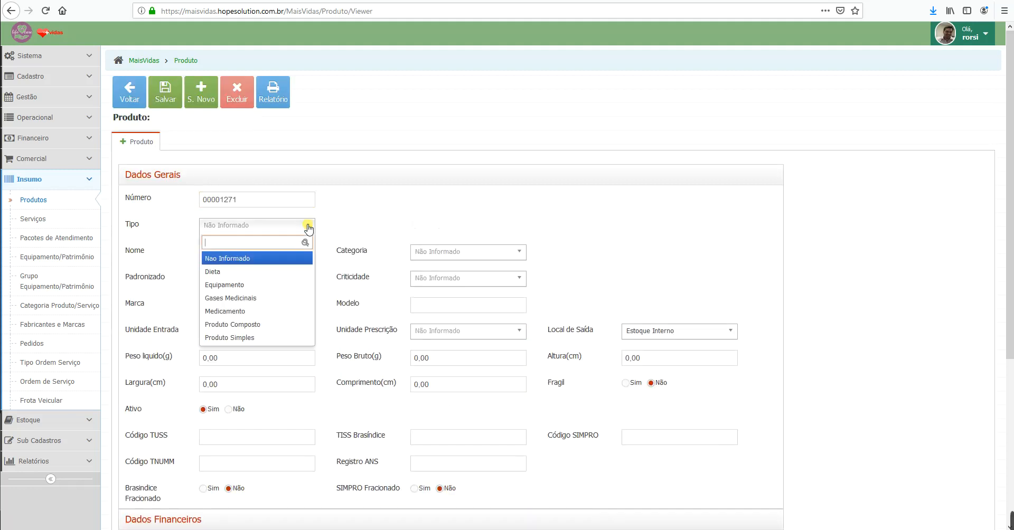
click(269, 324)
click(278, 255)
text(K)
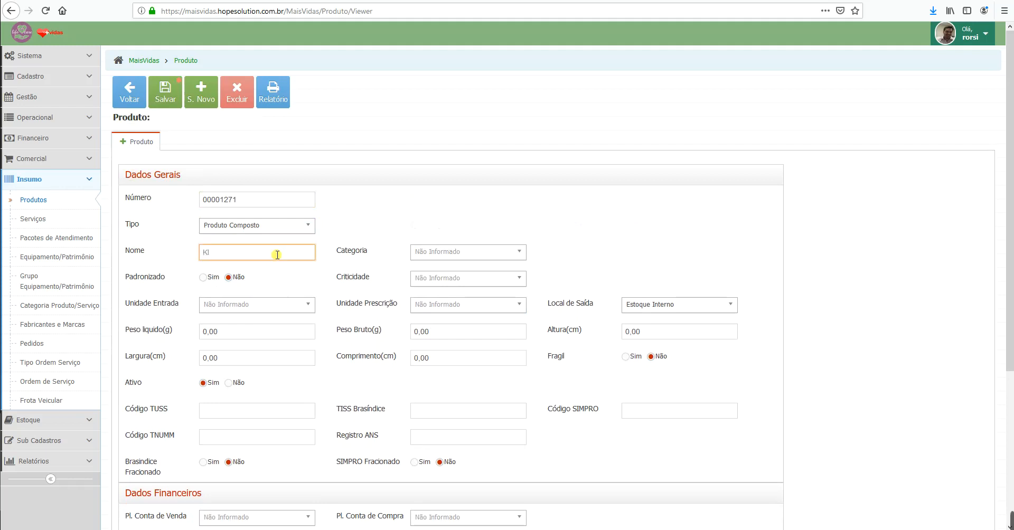
text(IT de Tratamento)
text(simplificado)
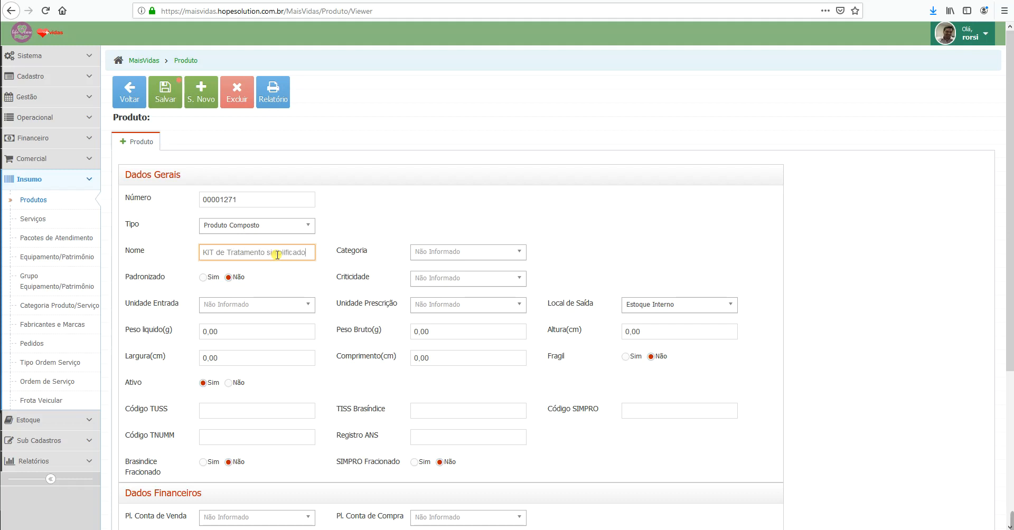
key(ctrl+a)
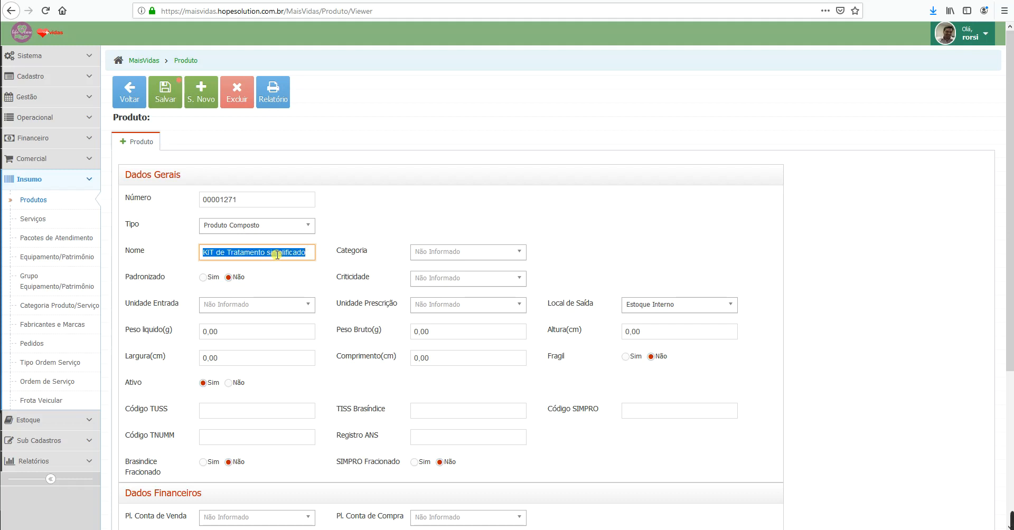
text(KIT de )
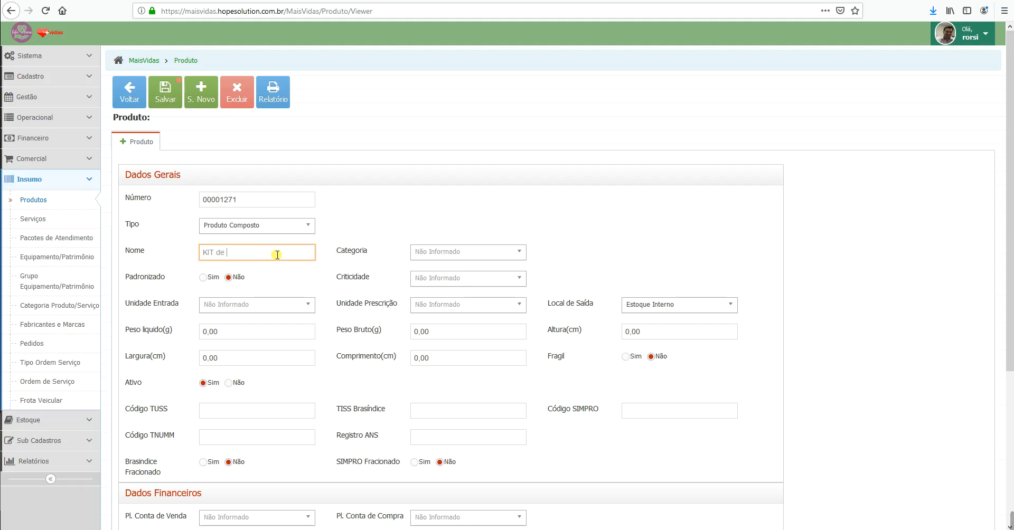
text(aplicação Insulina)
Step: Set category Produtos - Kits and entry and prescription units to UNIDADE (UN), then save
click(453, 252)
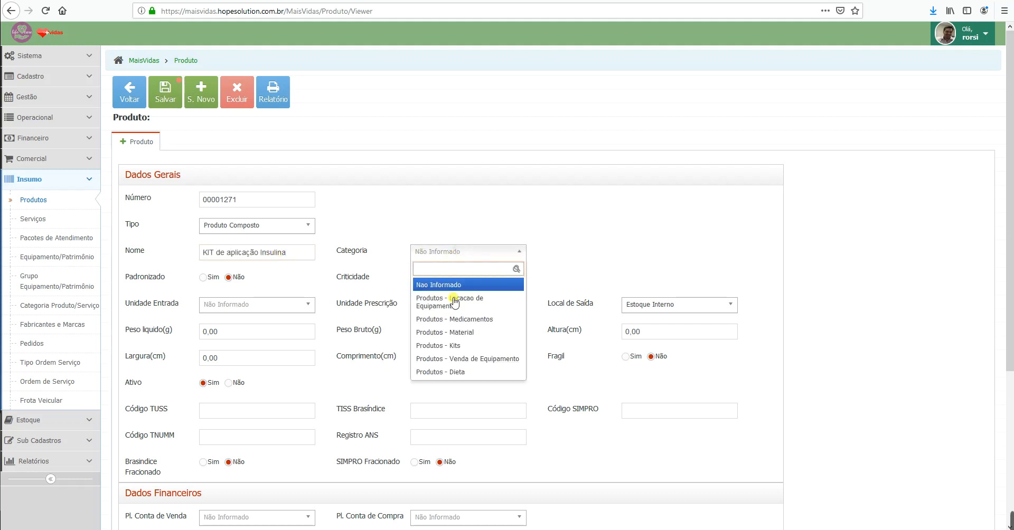
click(453, 345)
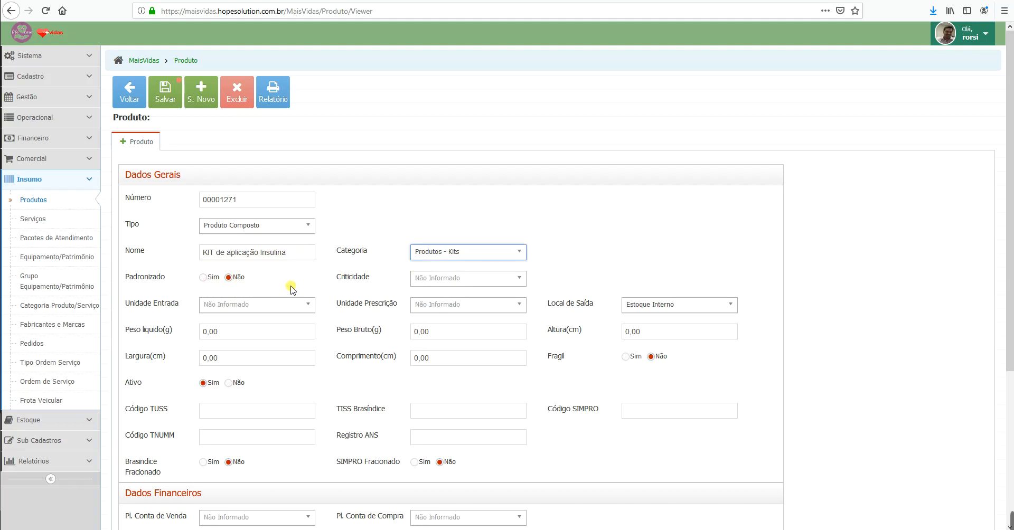
click(293, 305)
text(unidade)
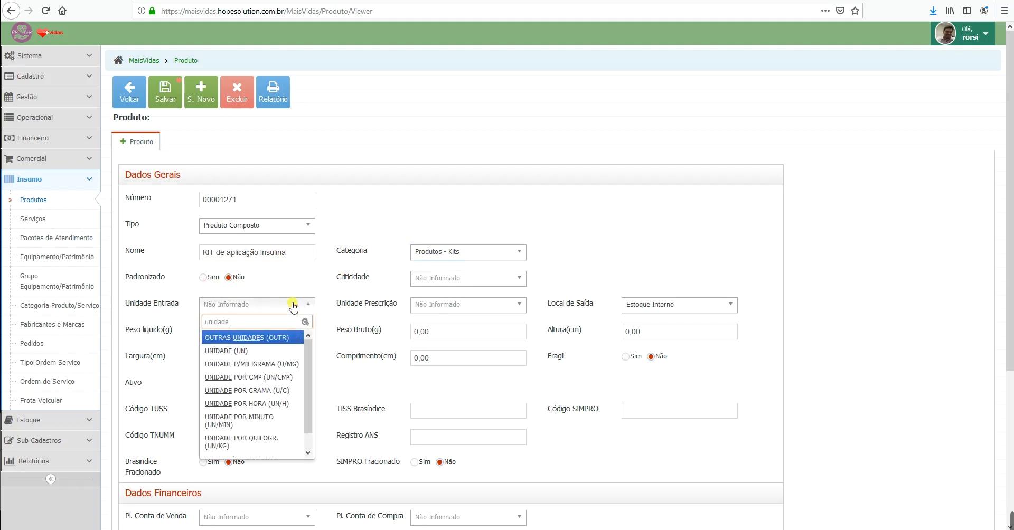
key(Down)
key(Return)
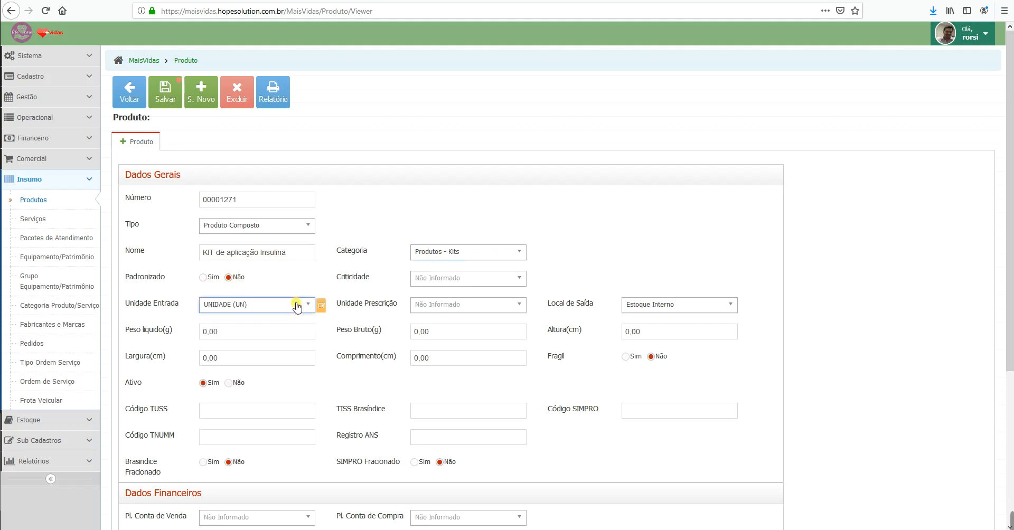
click(464, 309)
text(unidade)
key(Down)
key(Return)
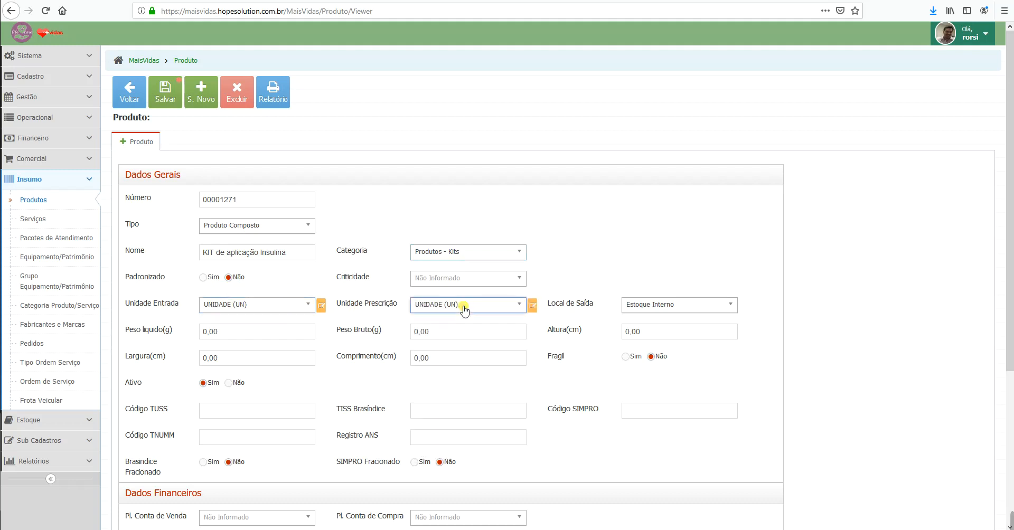
click(166, 94)
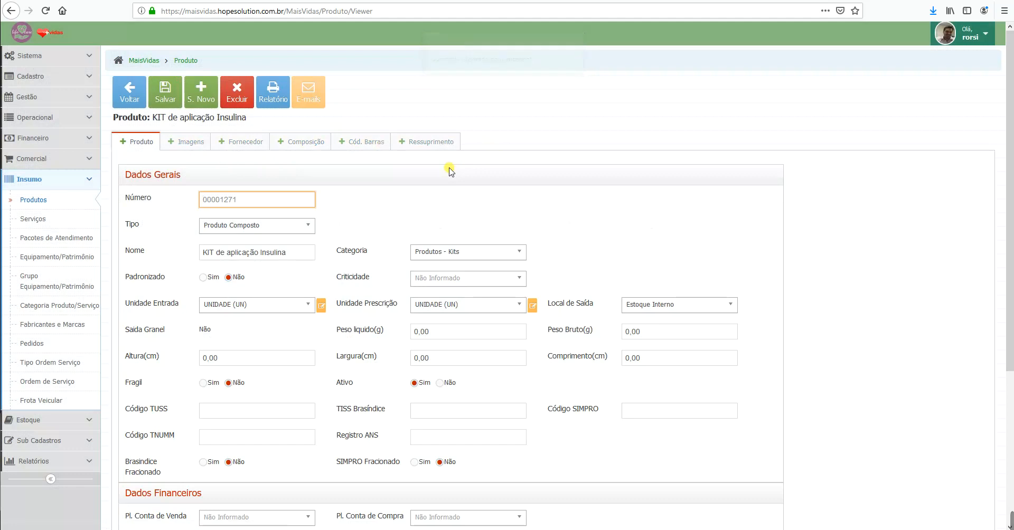
Step: Add SERINGA DE INSULINA 1ML COM AGULHA 13X4,5 to the kit's composition
click(304, 144)
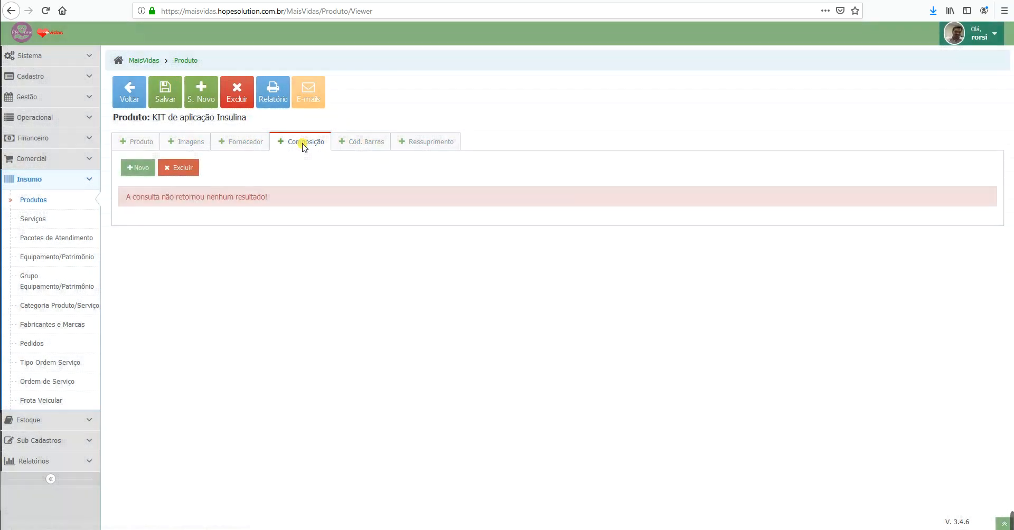
click(133, 171)
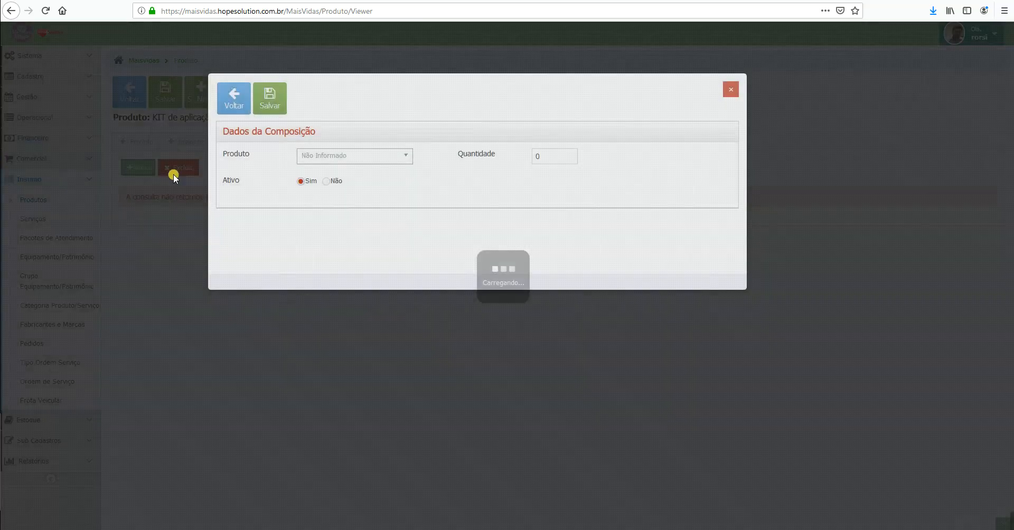
click(389, 155)
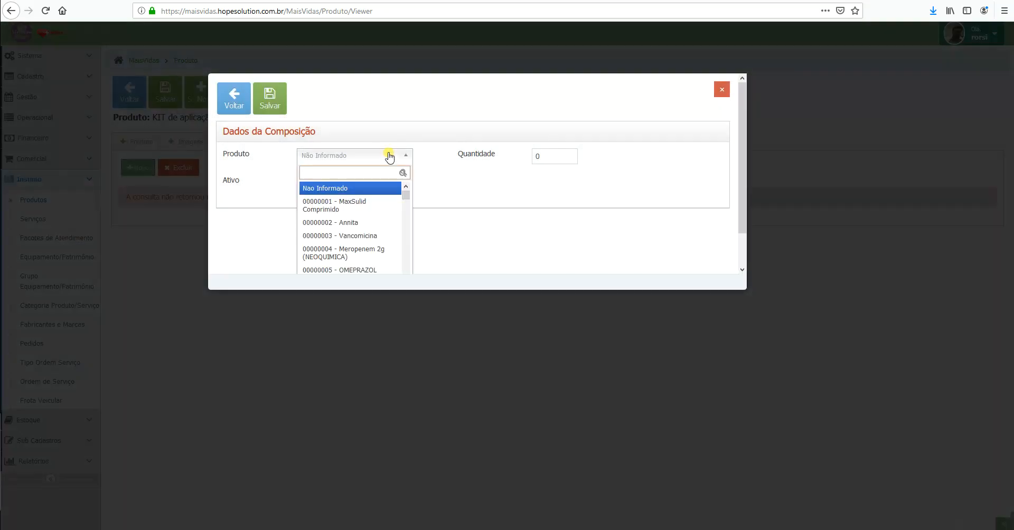
text(seri)
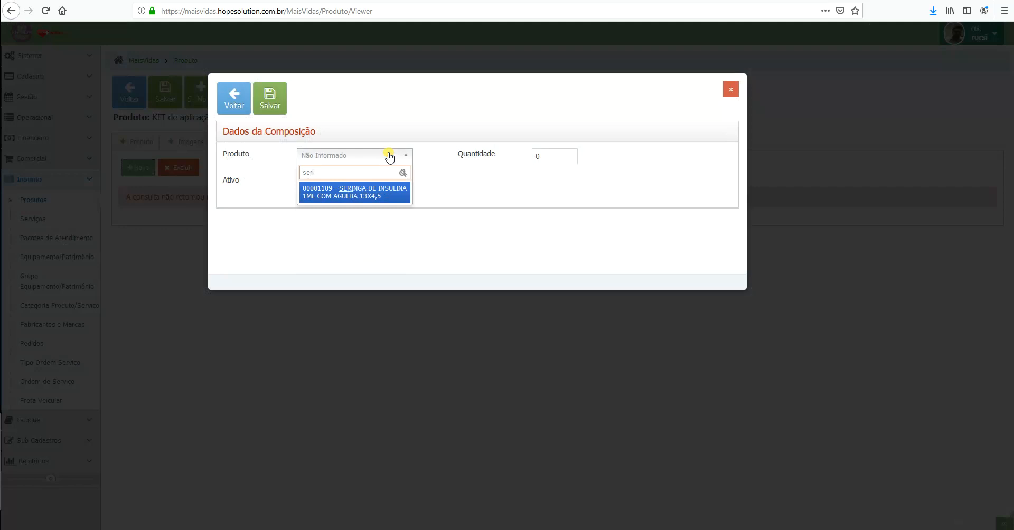
key(Return)
double_click(548, 155)
text(1)
click(275, 103)
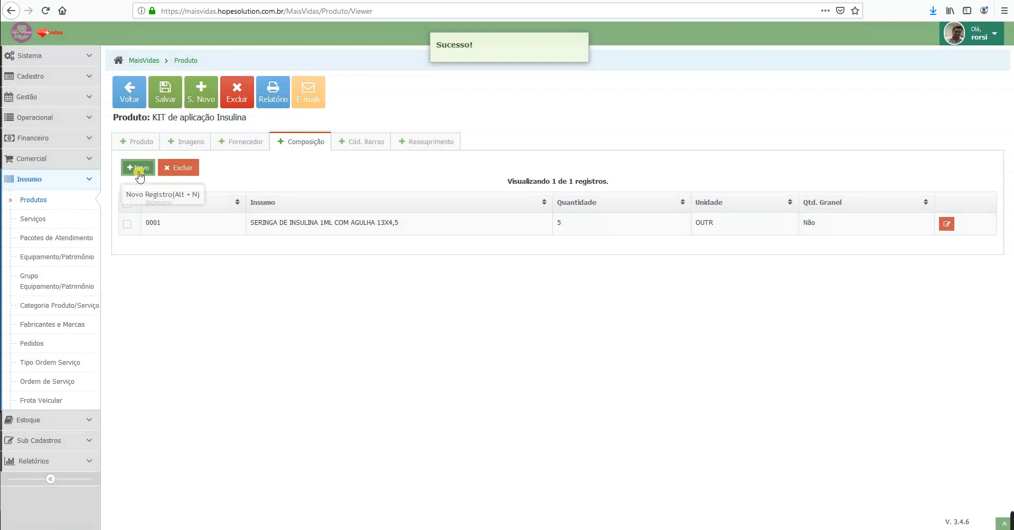
Step: Add ALCOOL ETILICO 70% 1000 ML as the kit's second component
click(139, 168)
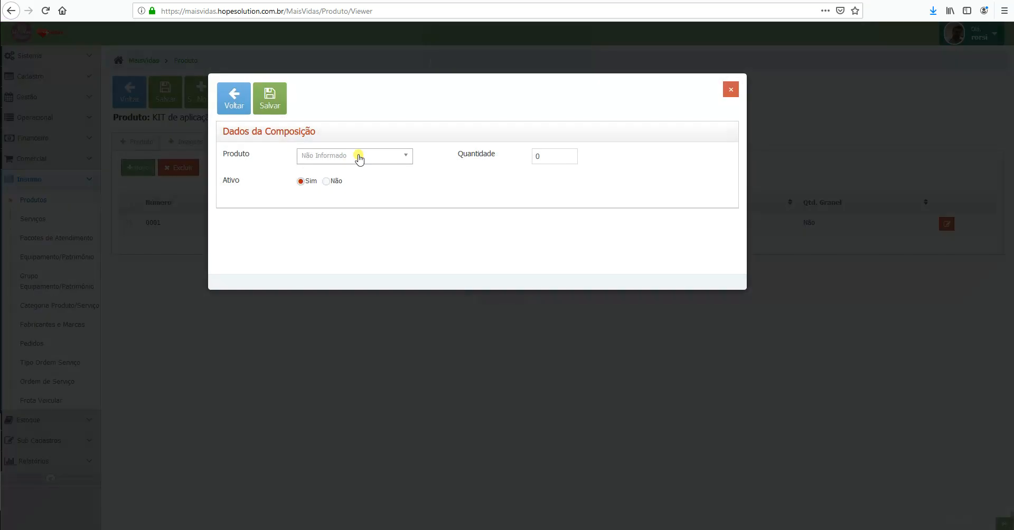
click(359, 158)
text(alcoo)
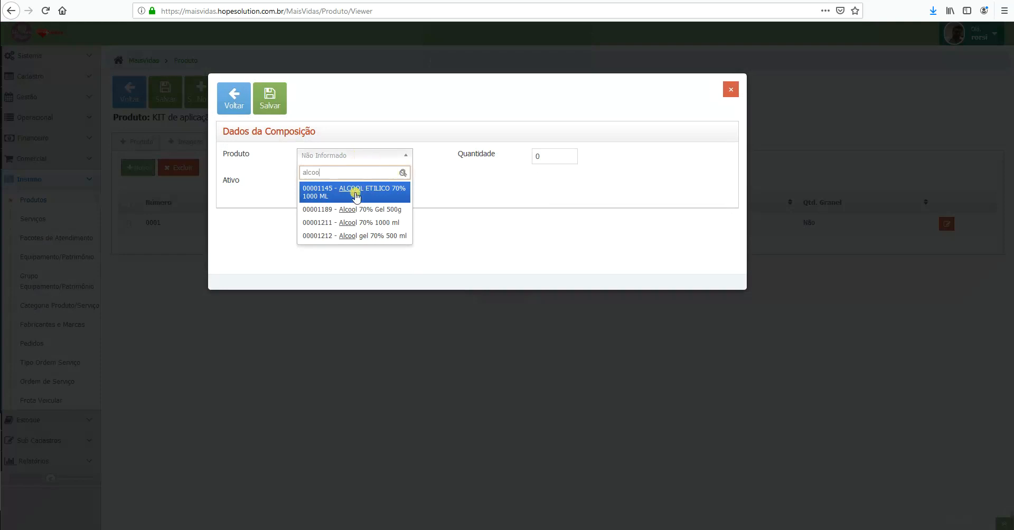
click(359, 192)
double_click(550, 156)
text(5)
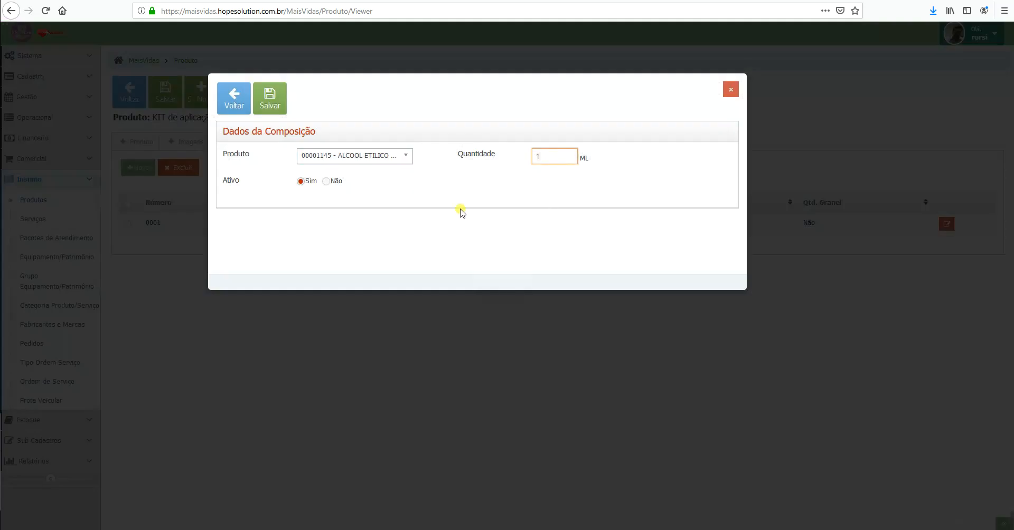
click(271, 103)
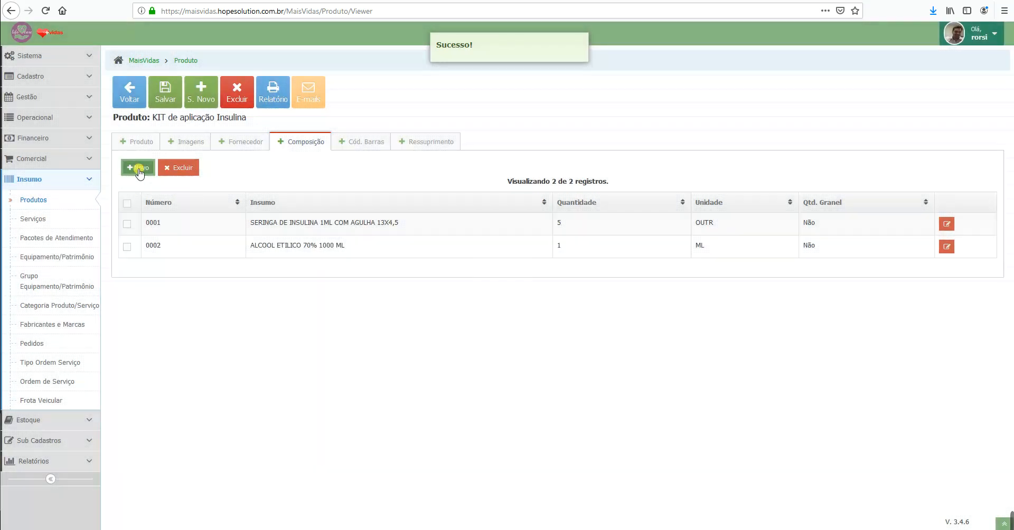
Step: Search for a third component, then discard the form without adding anything
click(136, 167)
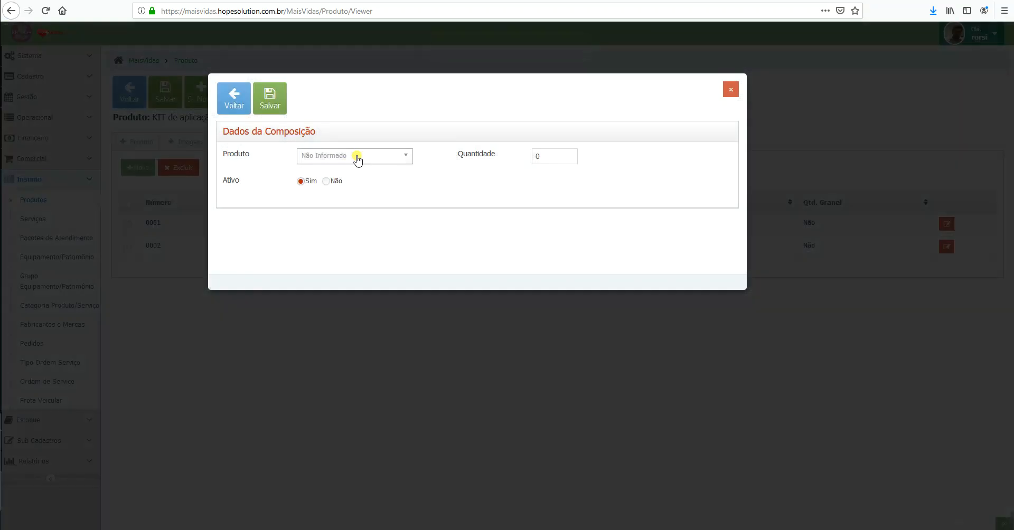
click(358, 160)
text(alcoo)
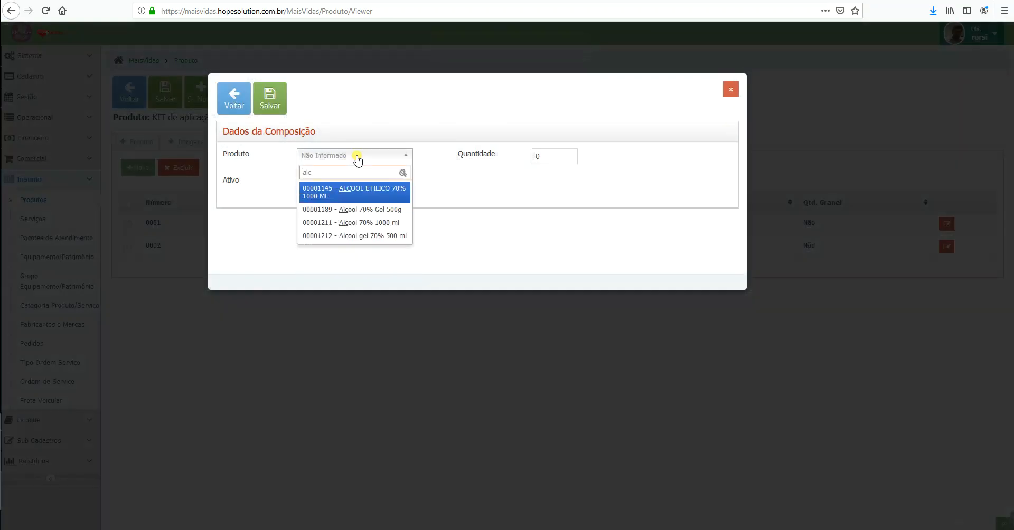
key(BackSpace)
key(BackSpace)
key(BackSpace)
text(g)
key(BackSpace)
key(BackSpace)
key(BackSpace)
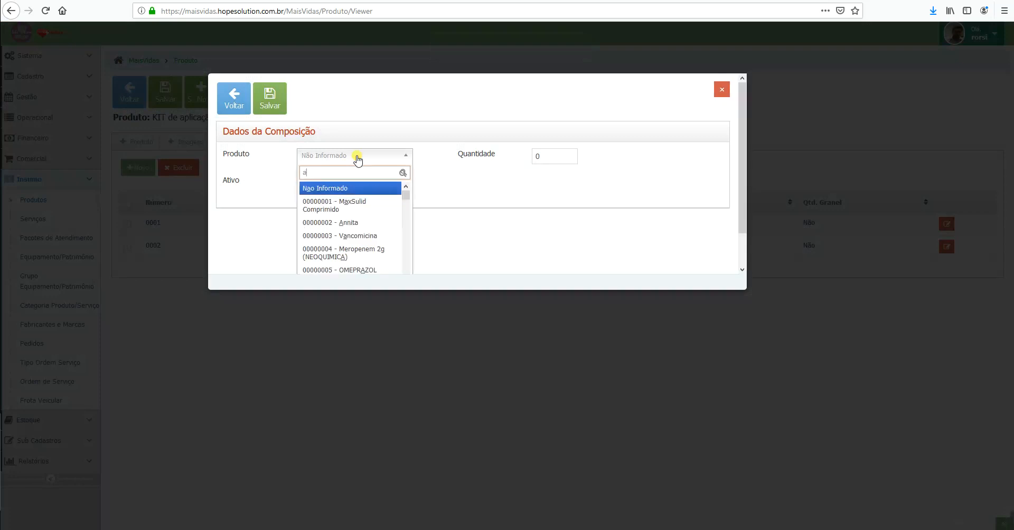
text(algo)
key(BackSpace)
key(BackSpace)
key(BackSpace)
click(722, 89)
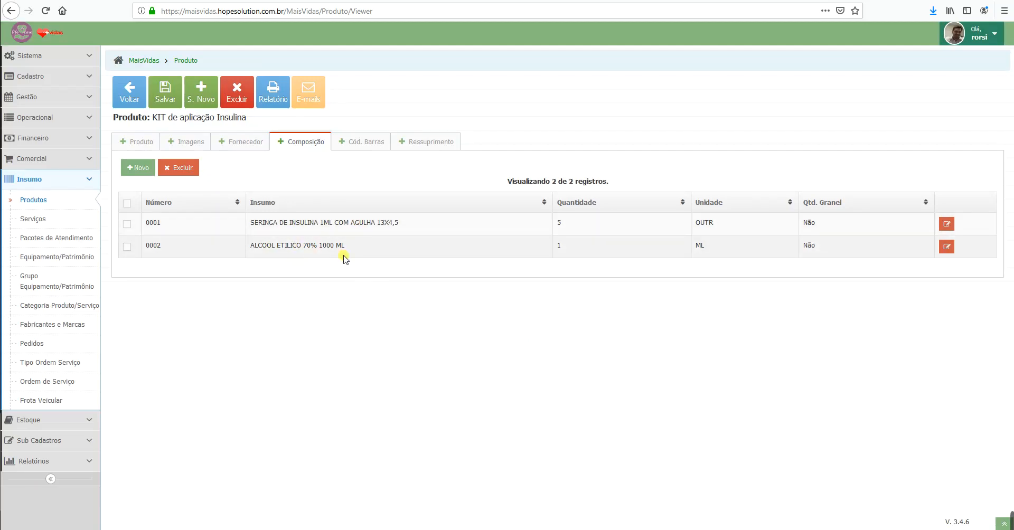
Step: From the product list, preview the Listagem de Produto report and close it
click(191, 61)
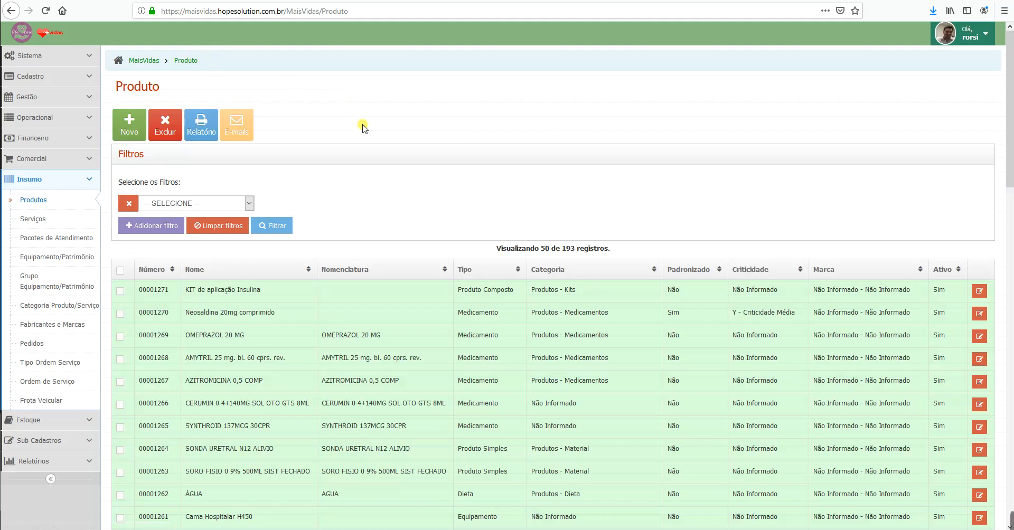
click(203, 121)
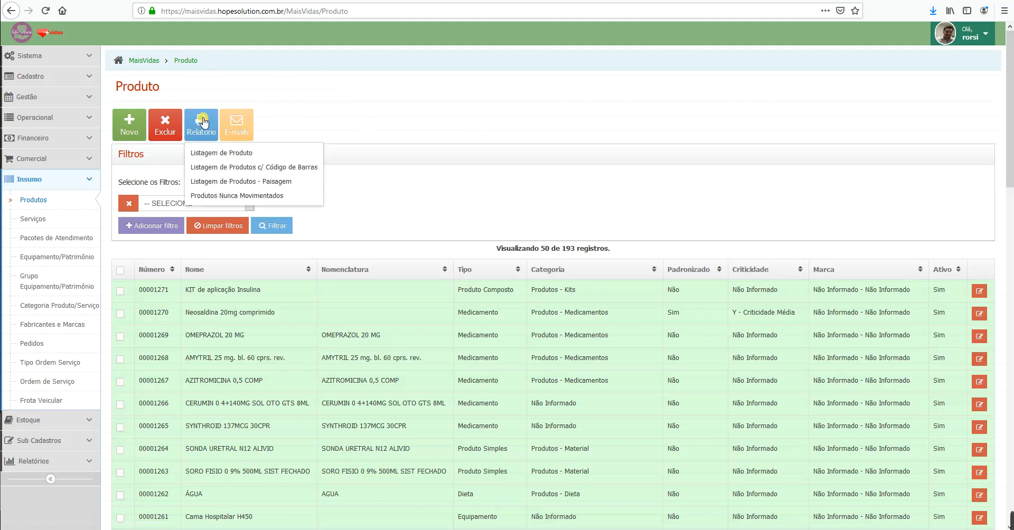
click(235, 153)
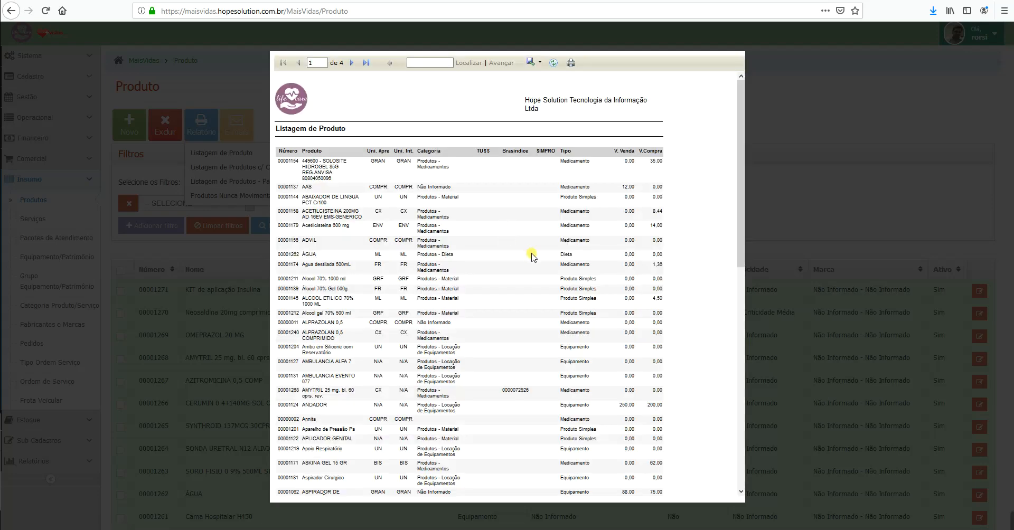
click(534, 63)
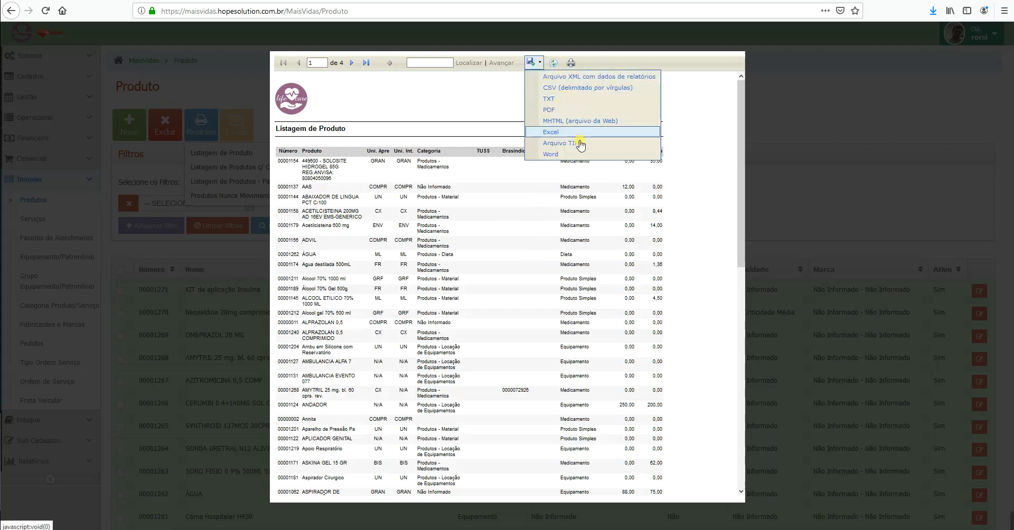
click(792, 117)
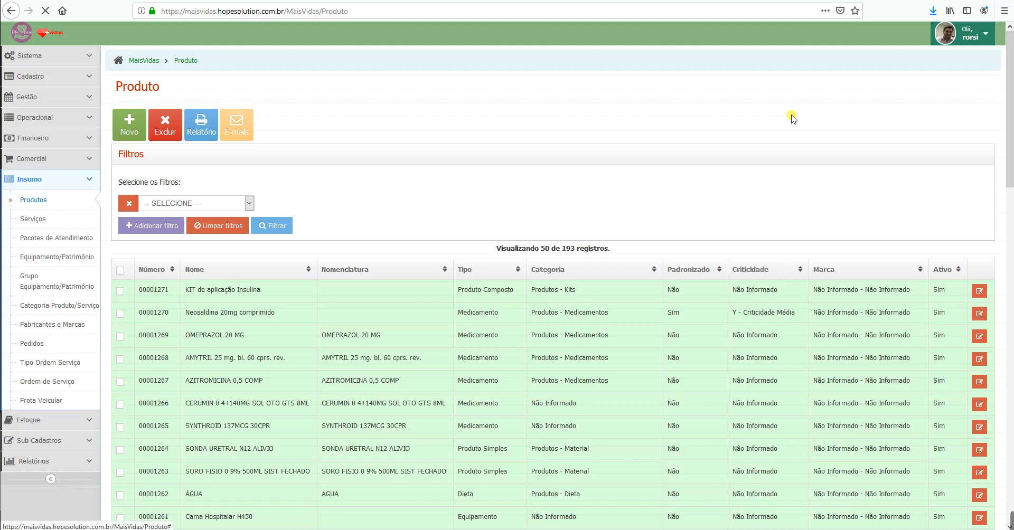
Step: Preview the Listagem de Produtos c/ Código de Barras report and close it
click(204, 123)
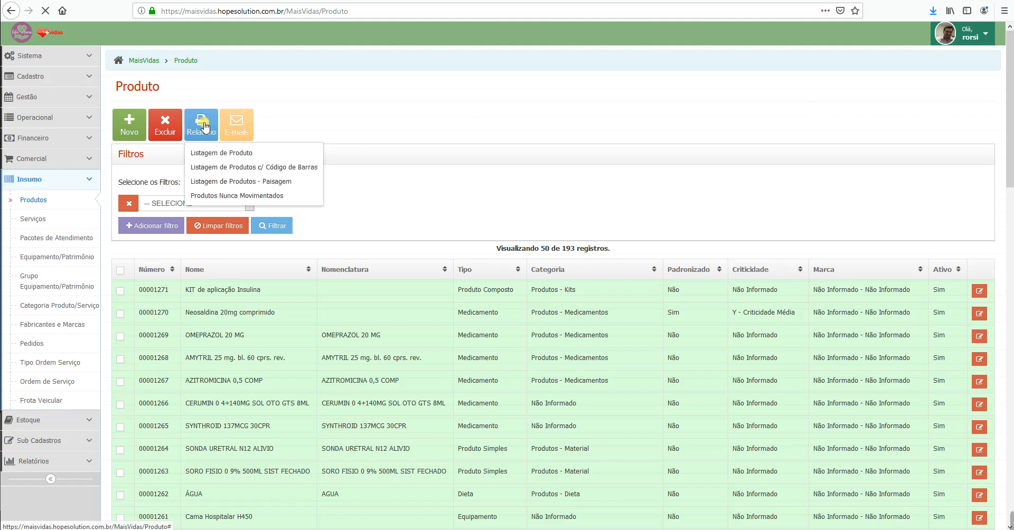
click(249, 168)
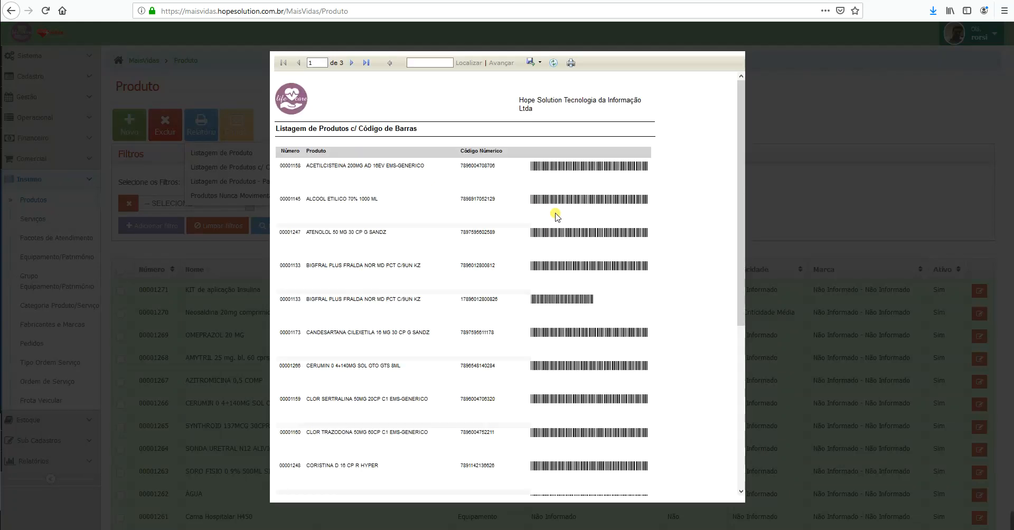
click(807, 119)
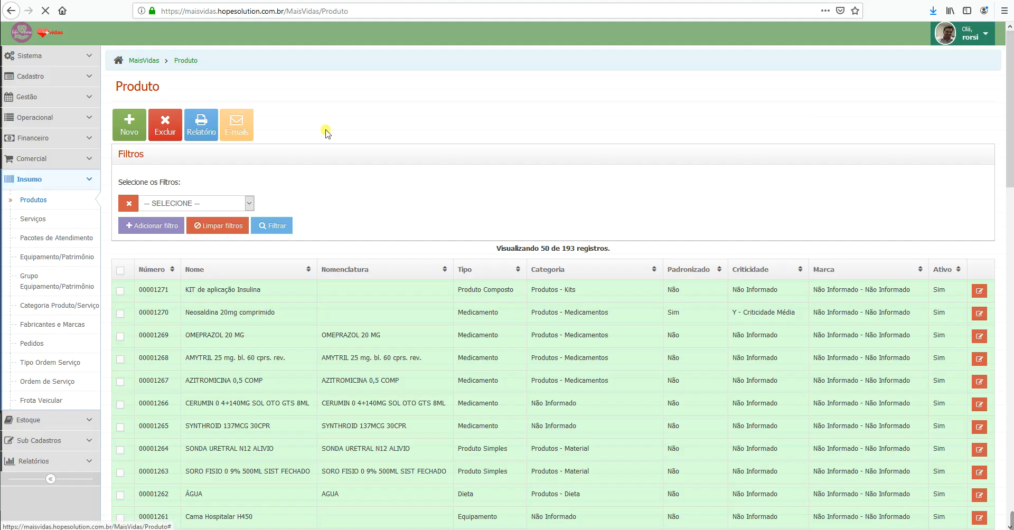
Step: Preview the Produtos Nunca Movimentados report, scroll through it, and close it
click(201, 125)
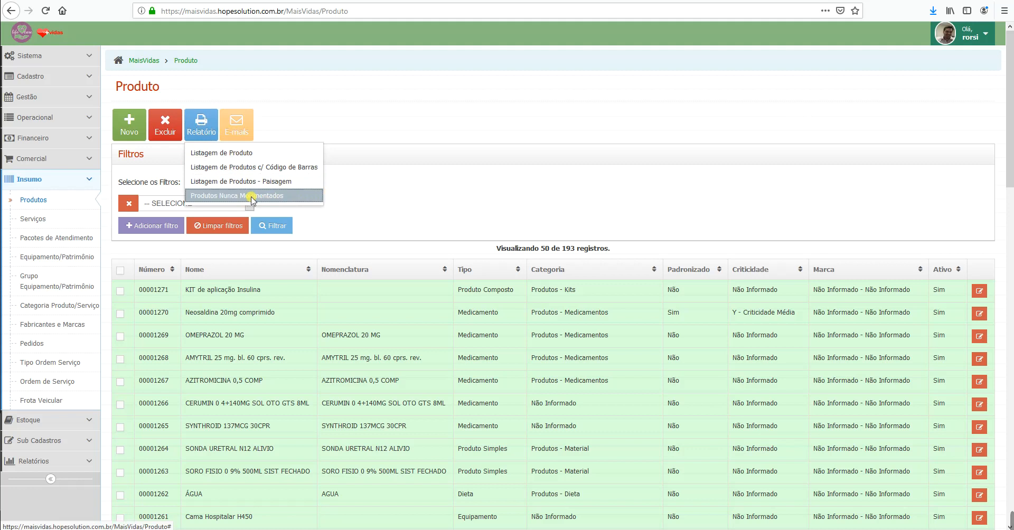
click(251, 197)
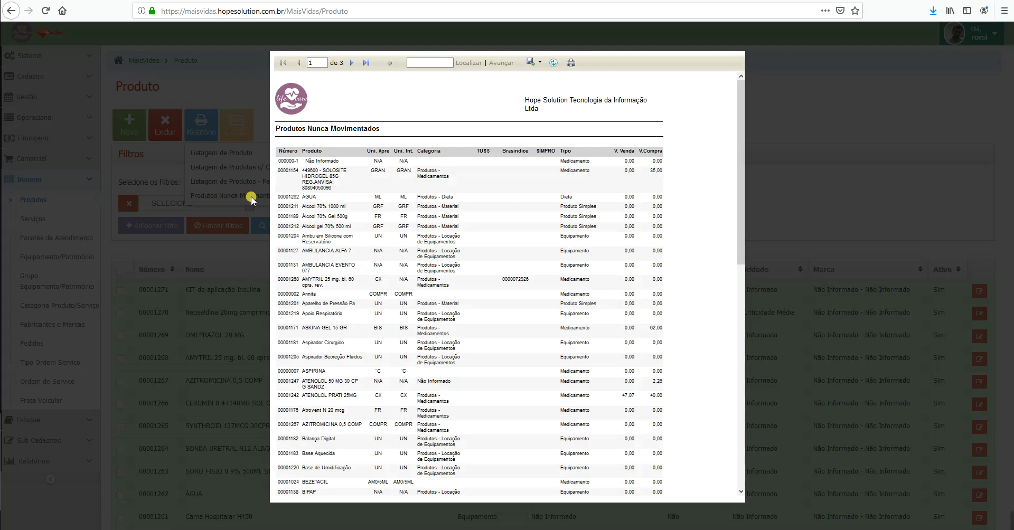
scroll(464, 264, down, 10)
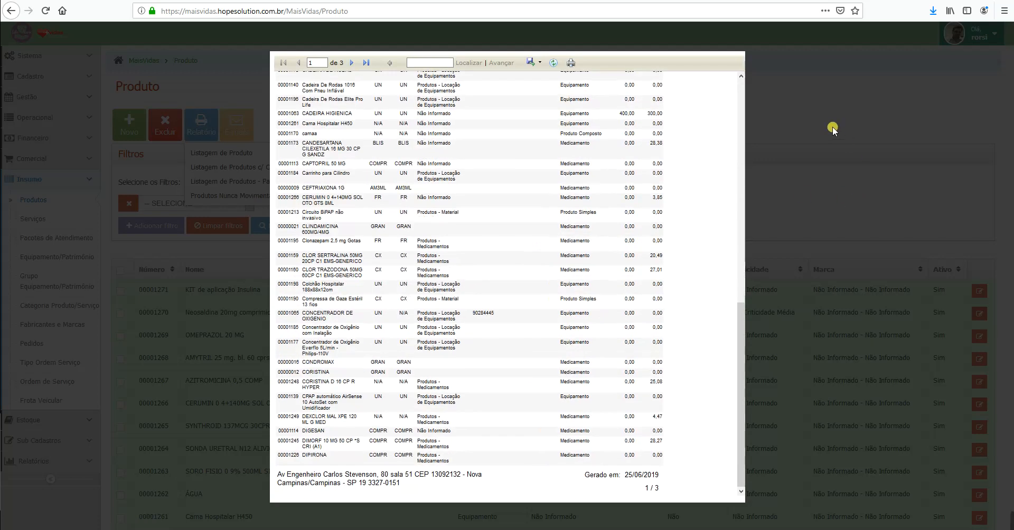
click(832, 127)
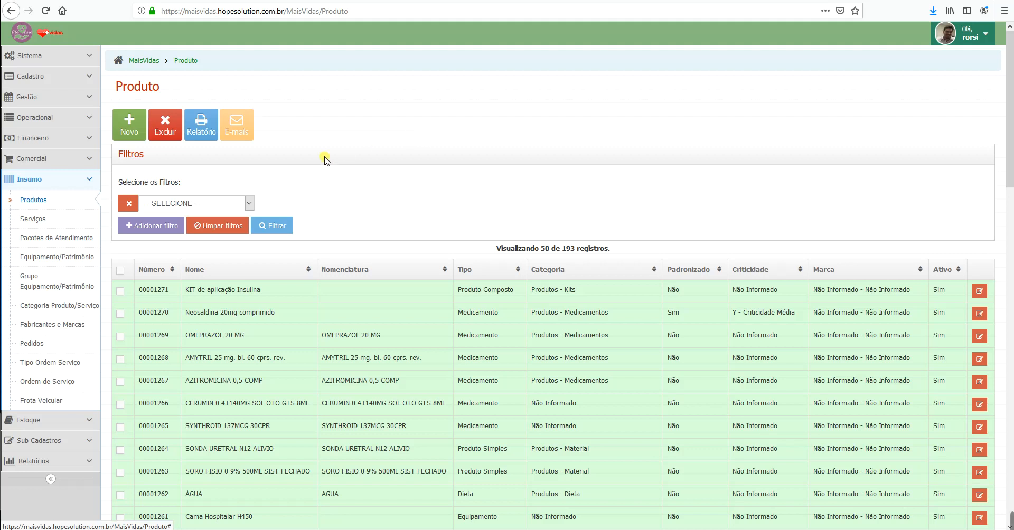
Step: Start a new inventory titled 'Inventário Inicial do Sistema'
click(65, 186)
click(79, 200)
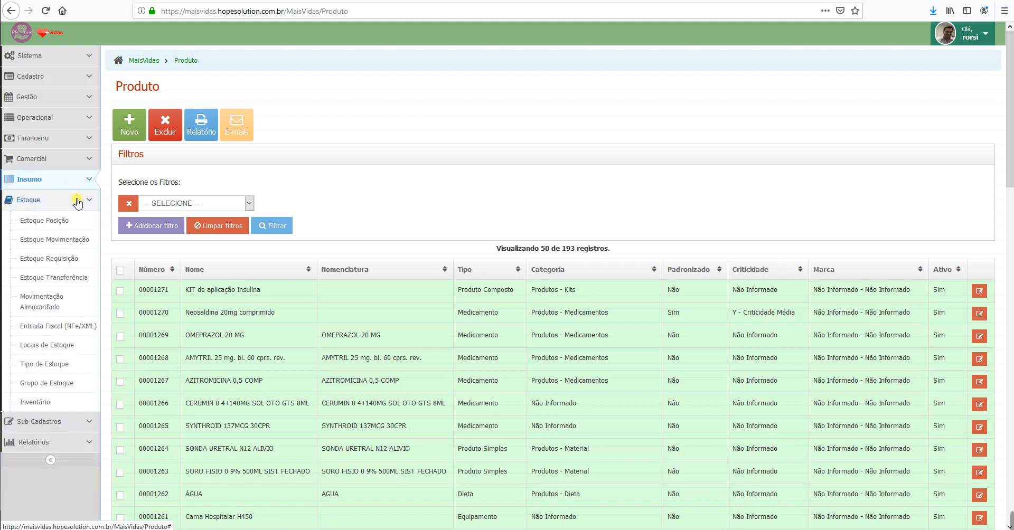
click(49, 402)
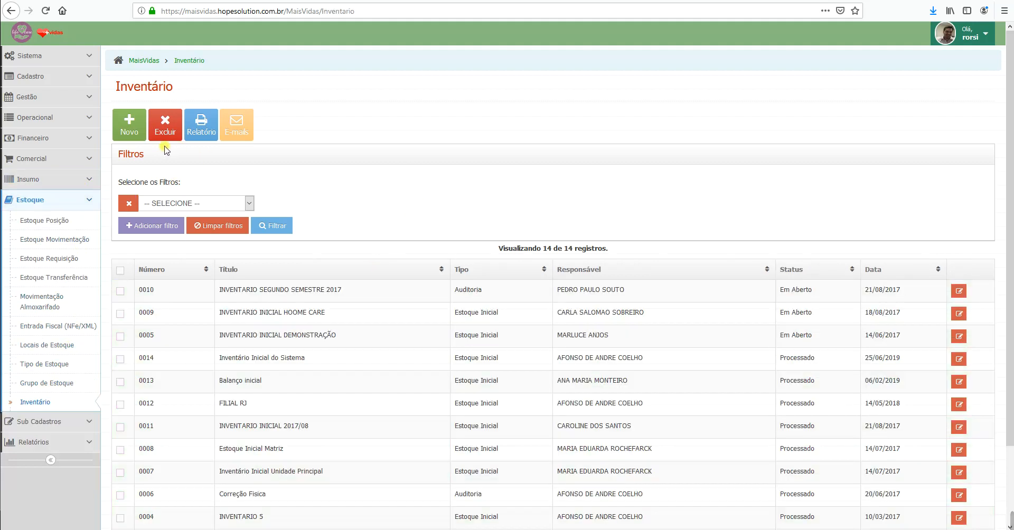
click(129, 128)
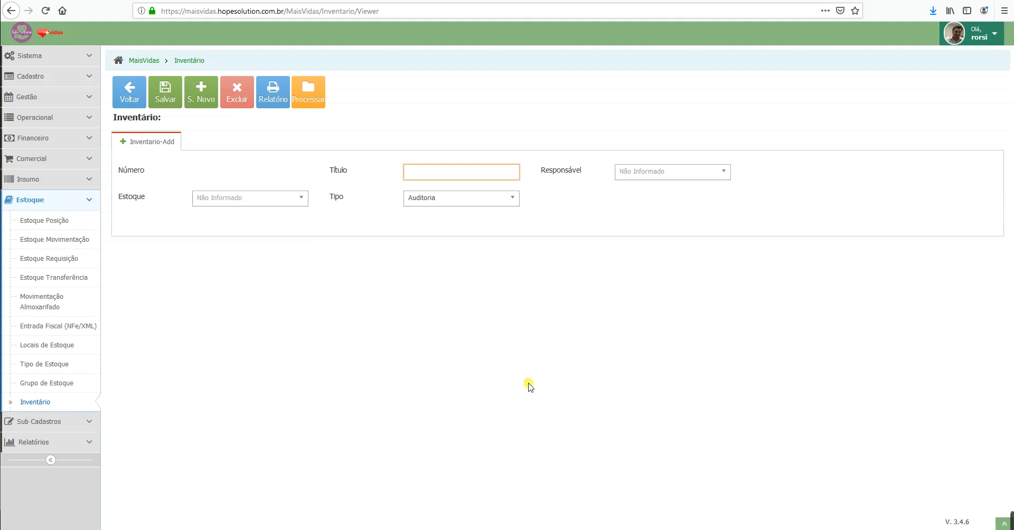
text(Inventário Inicial do Sistema)
Step: Assign a responsible person, stock Estoque Padrão and type Estoque Inicial, then save the inventory
click(660, 172)
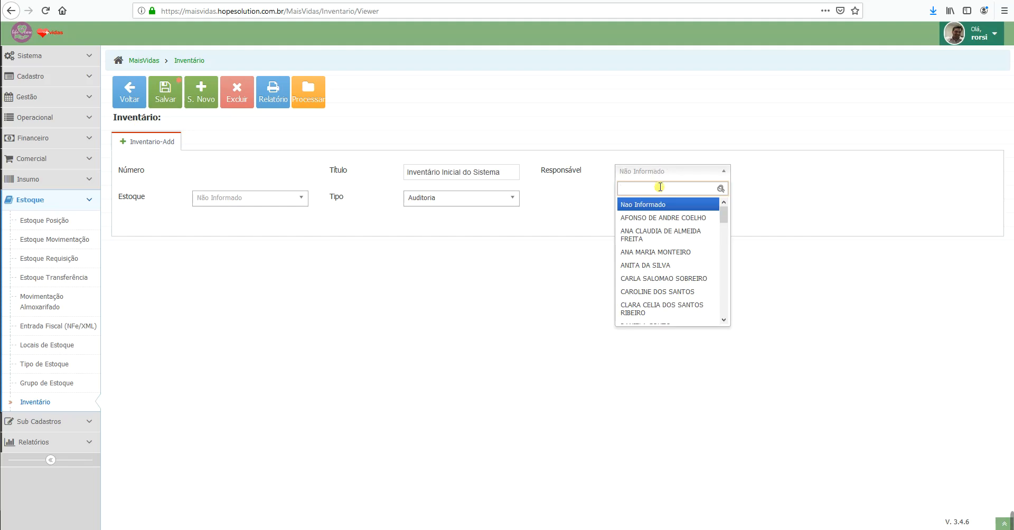
click(683, 252)
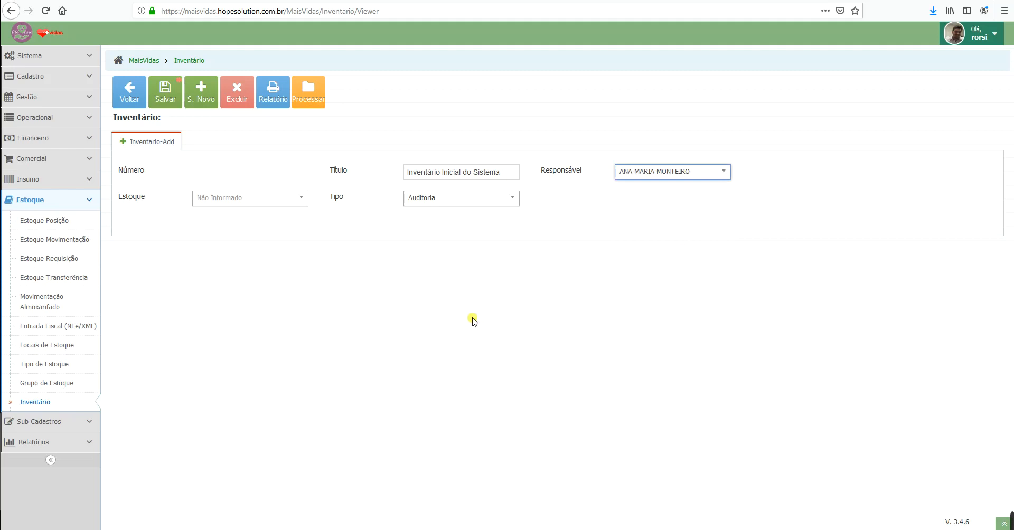
click(293, 198)
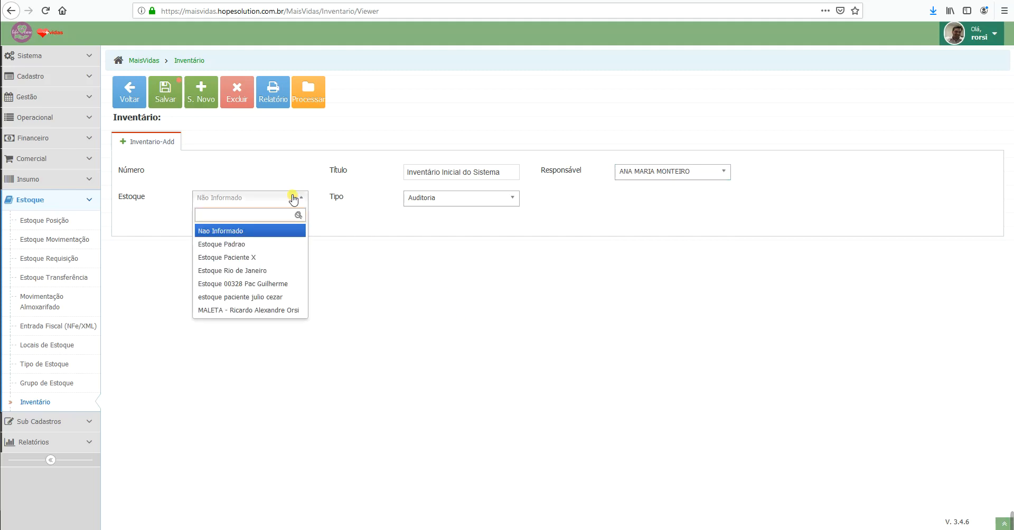
click(242, 246)
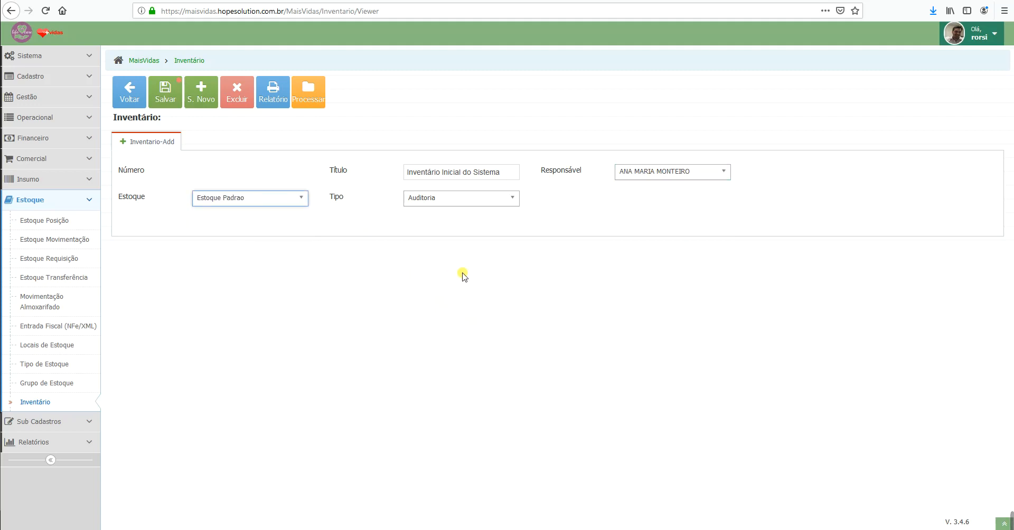
click(496, 199)
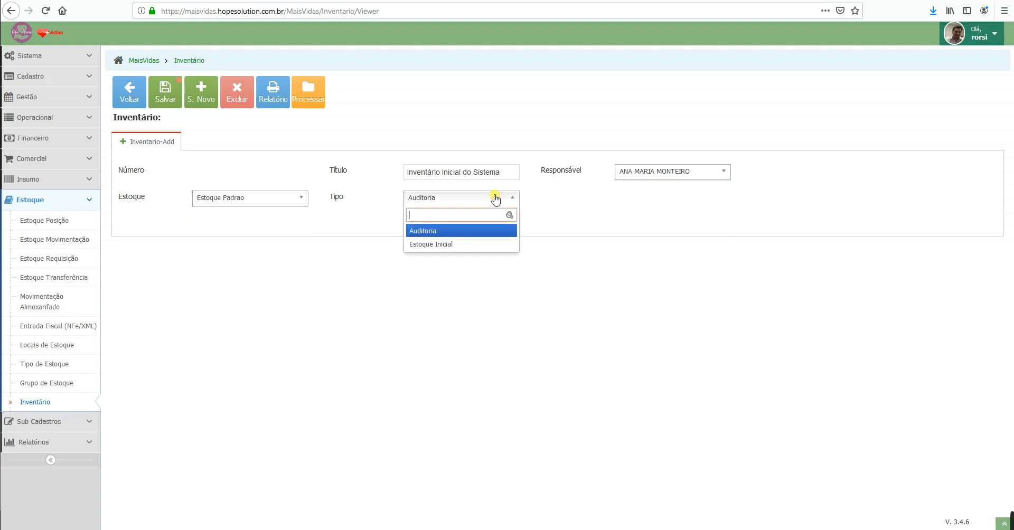
click(438, 244)
click(164, 94)
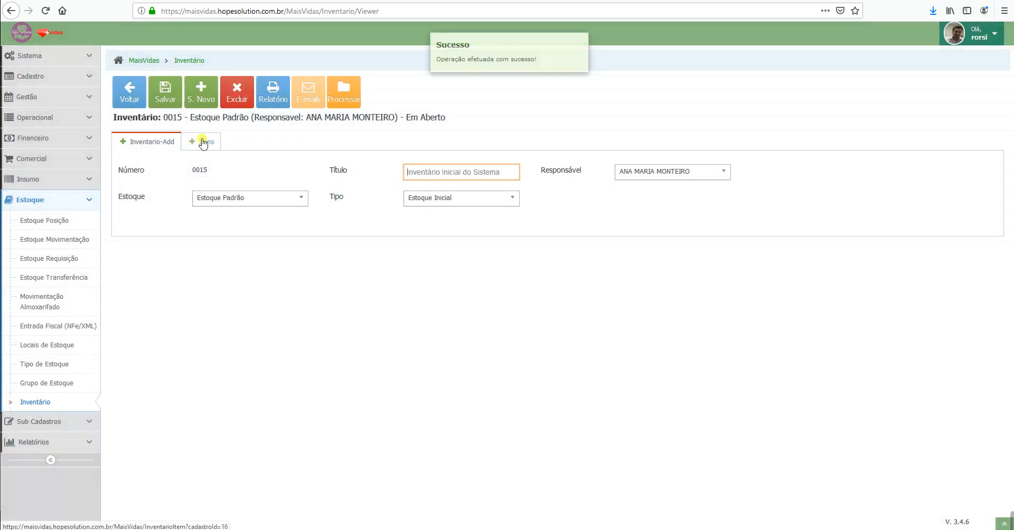
Step: Add an inventory item row for Neosaldina 20mg comprimido
click(204, 142)
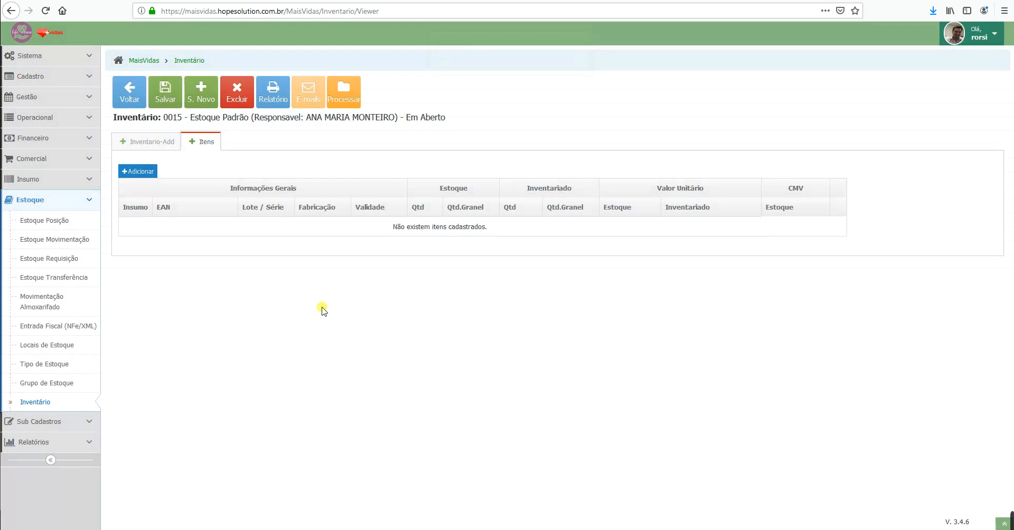
click(141, 173)
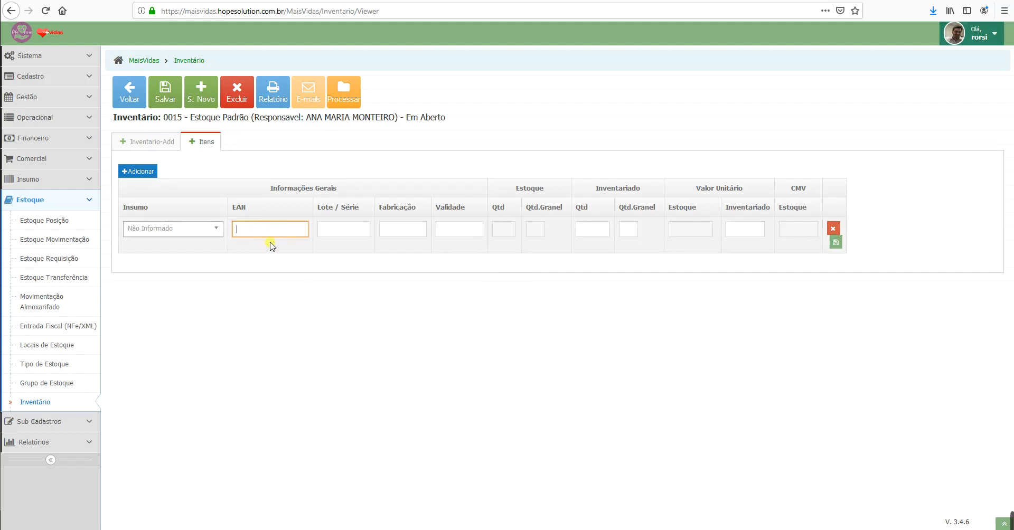
click(216, 230)
text(neo)
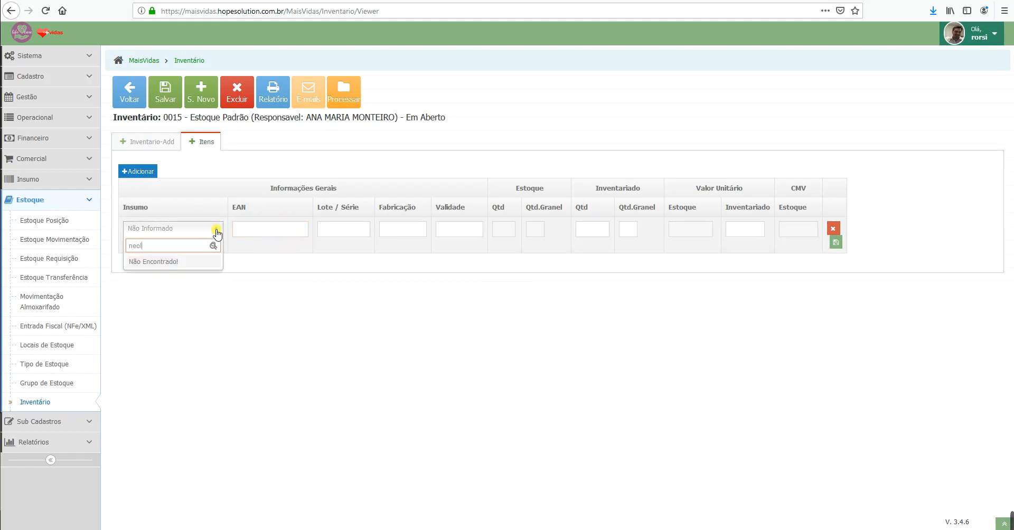
key(BackSpace)
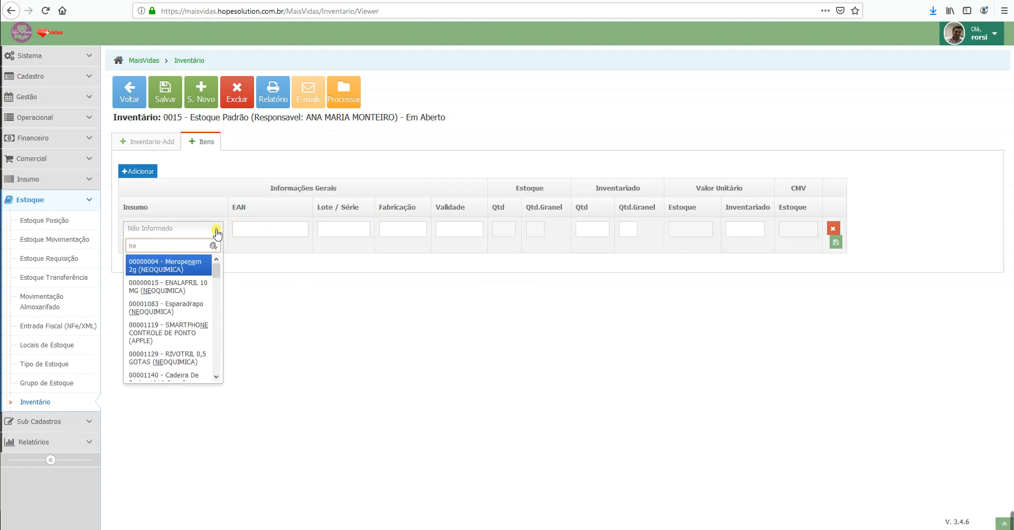
text(o)
key(BackSpace)
key(BackSpace)
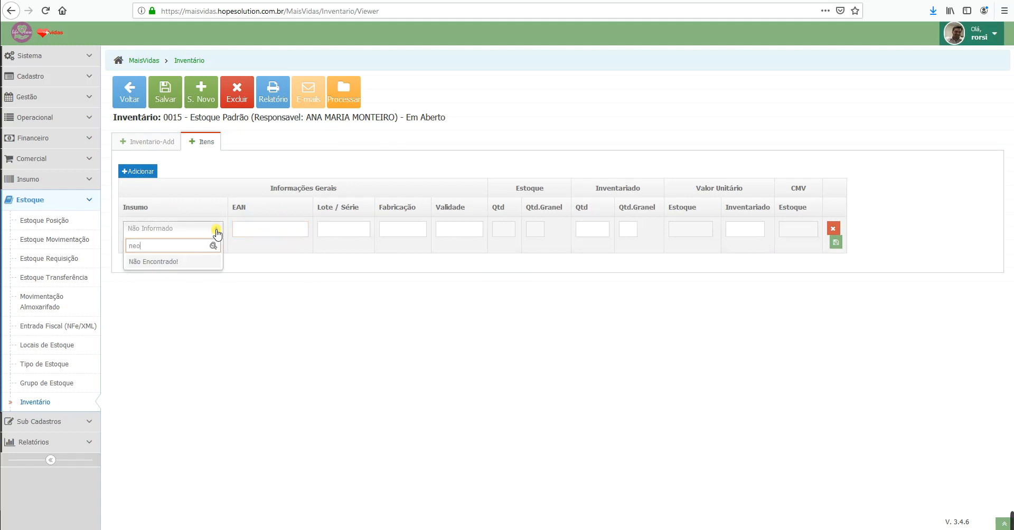
key(BackSpace)
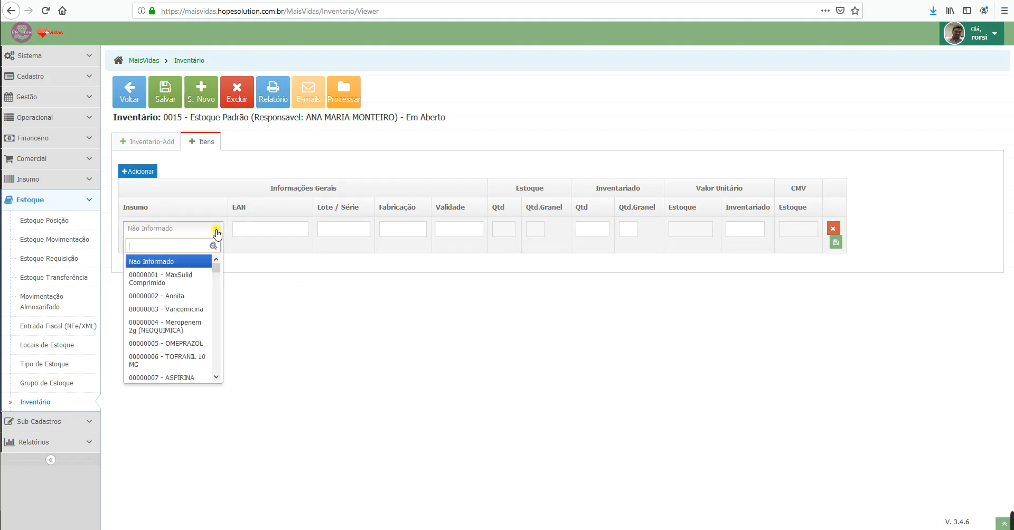
mouse_move(1011, 522)
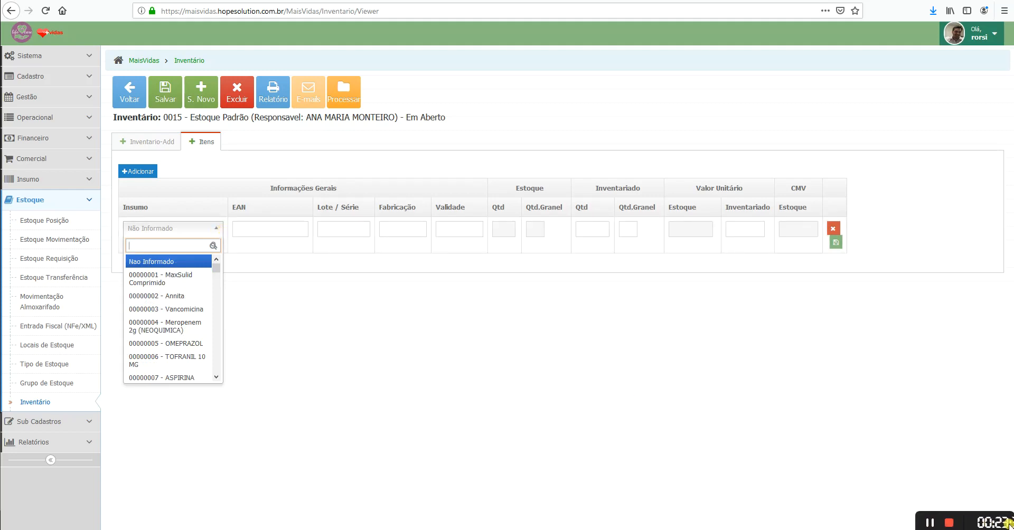
click(811, 522)
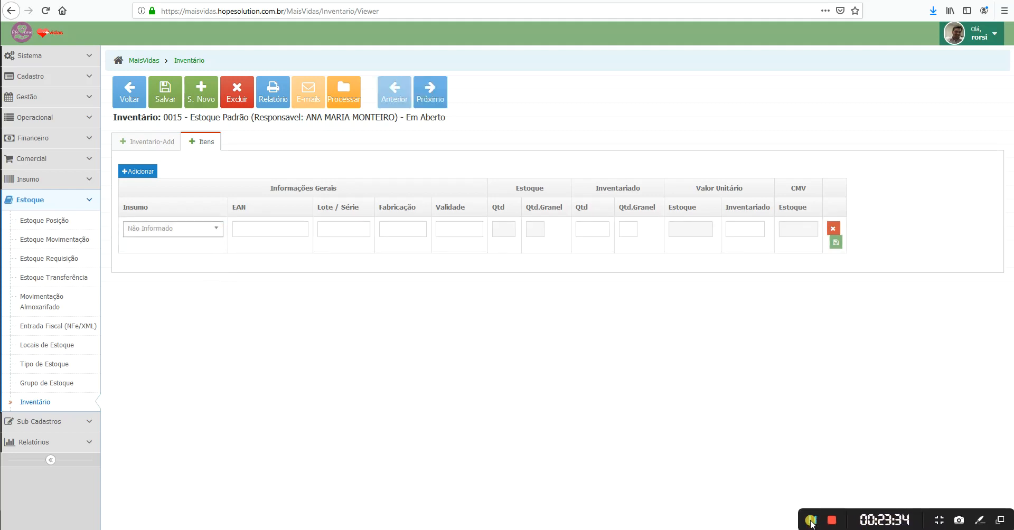
click(215, 228)
text(ne)
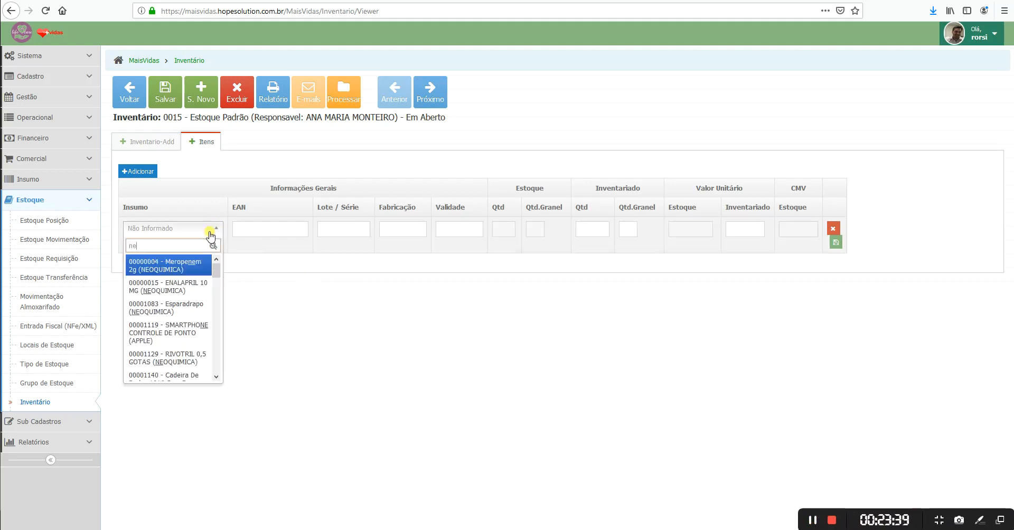
text(os)
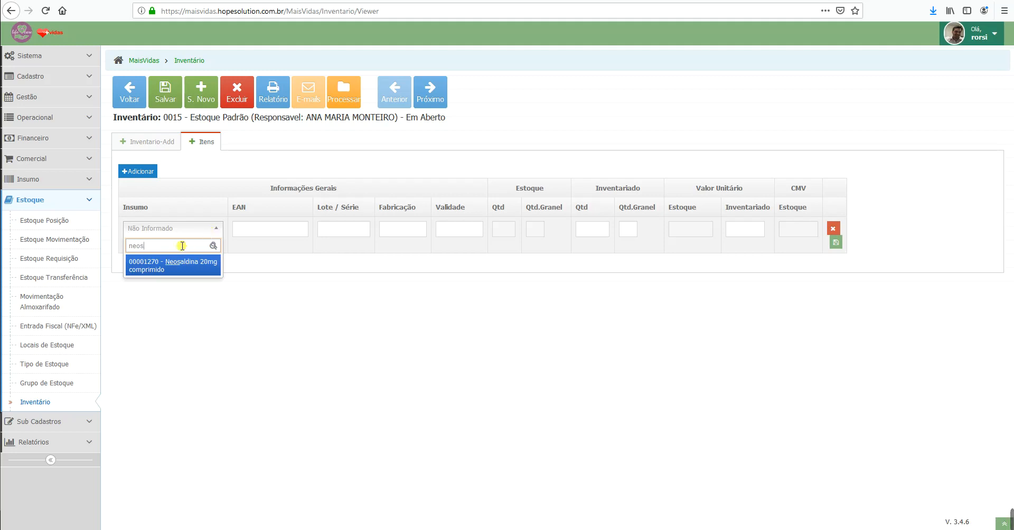
click(167, 266)
Step: Enter lot 5678, dates 10/10/2018–10/10/2020 and 120 counted units, then save the item
click(351, 233)
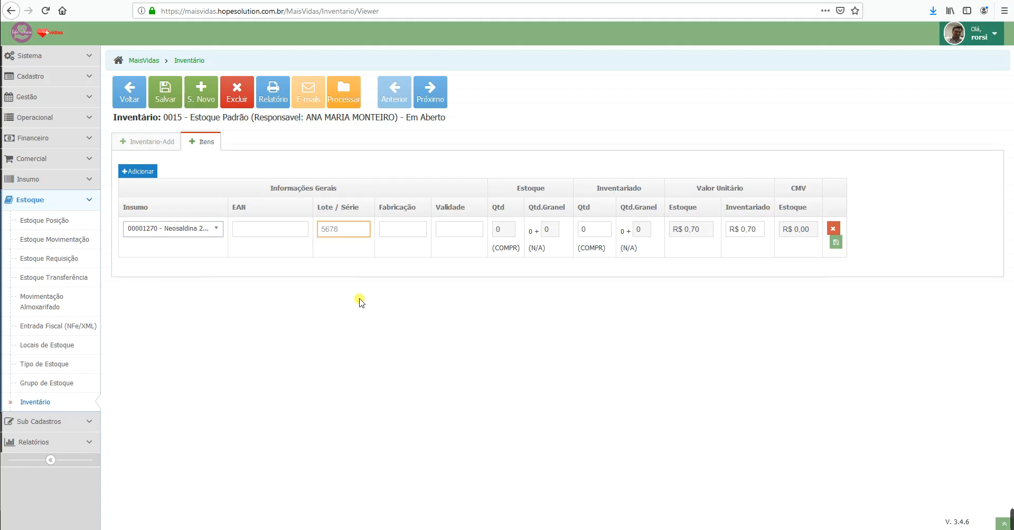
click(416, 226)
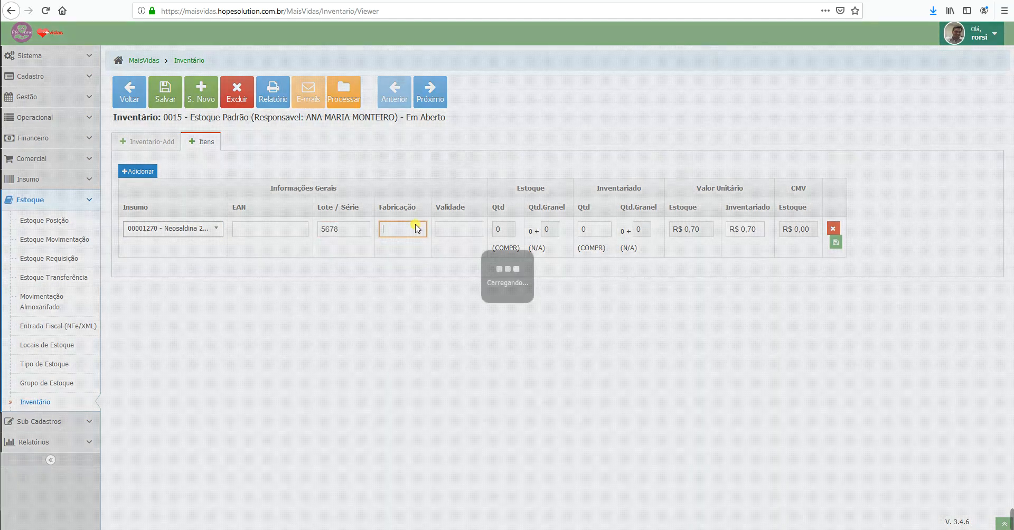
text(10/10/2018)
key(Tab)
text(10/)
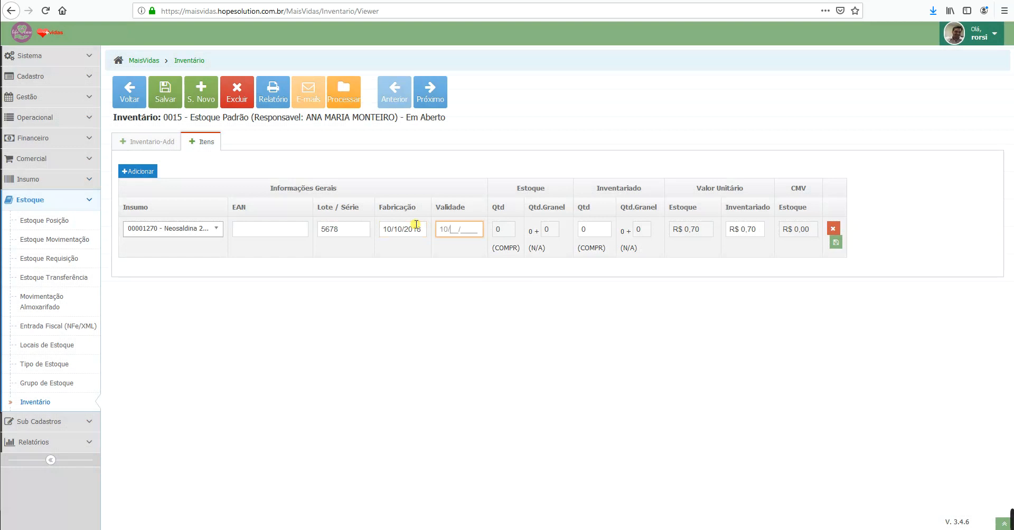
text(10/2020)
click(533, 230)
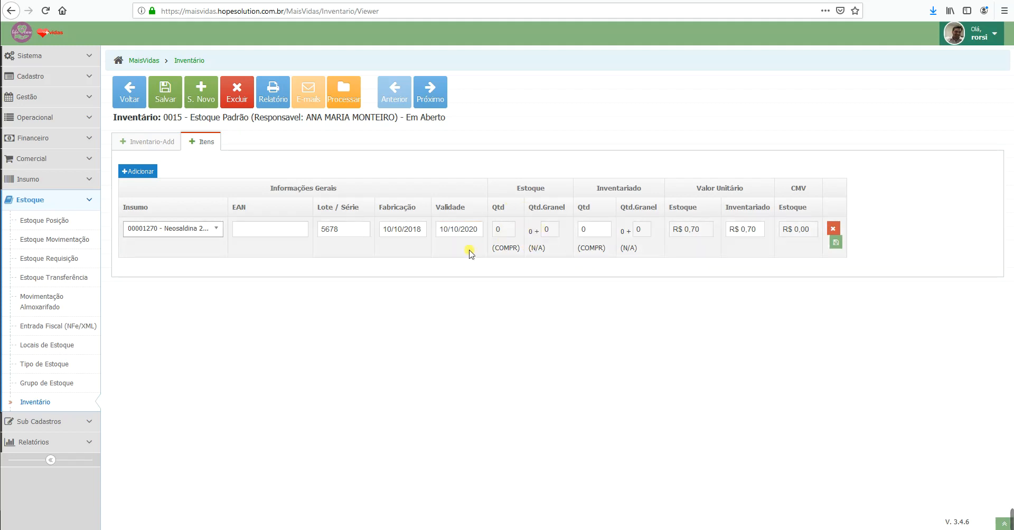
click(600, 230)
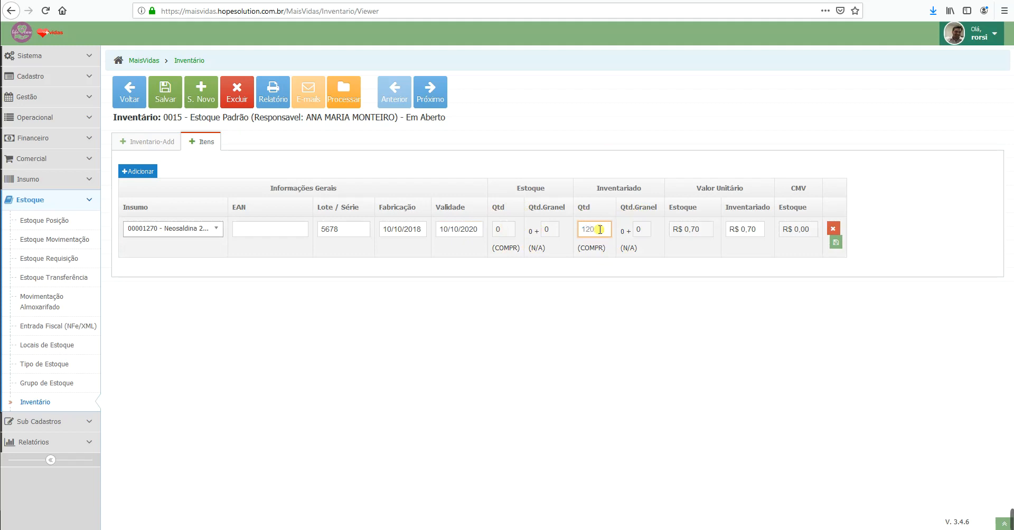
click(807, 293)
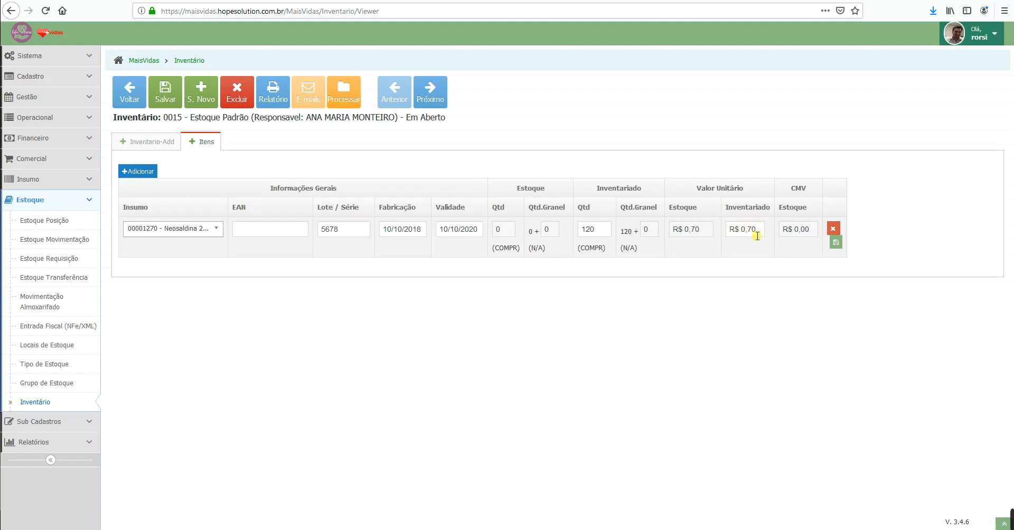
click(753, 233)
click(835, 243)
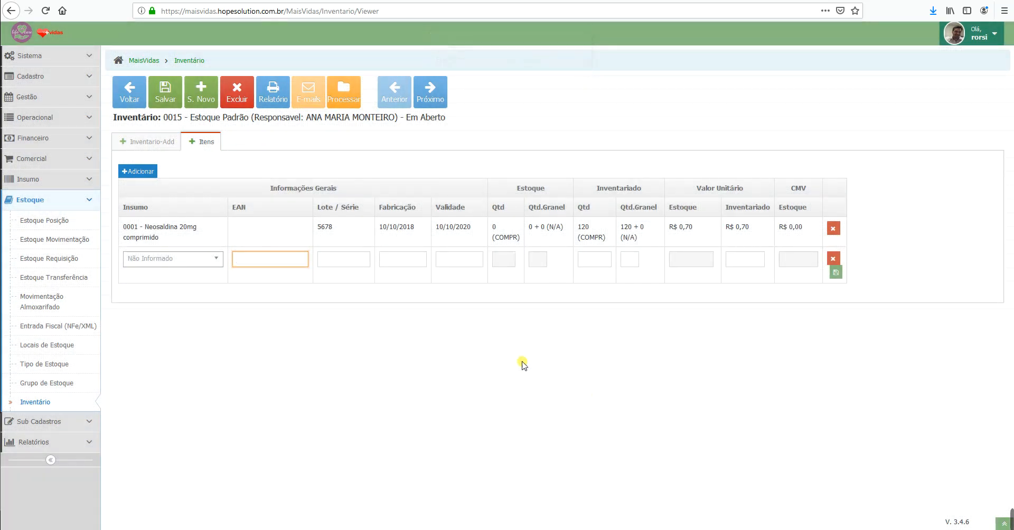
Step: Fill the new item row with Neosaldina 20mg and lot 8790
click(215, 262)
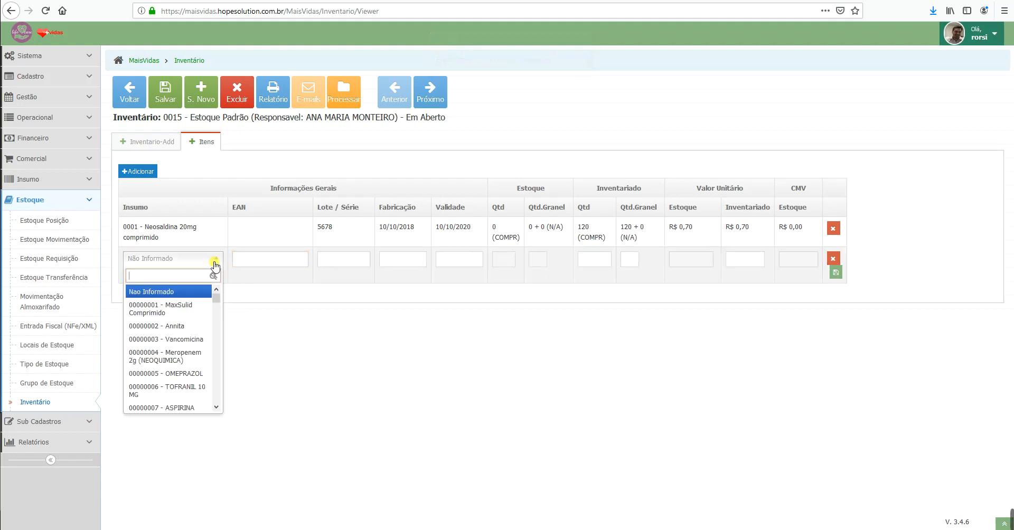
text(neosal)
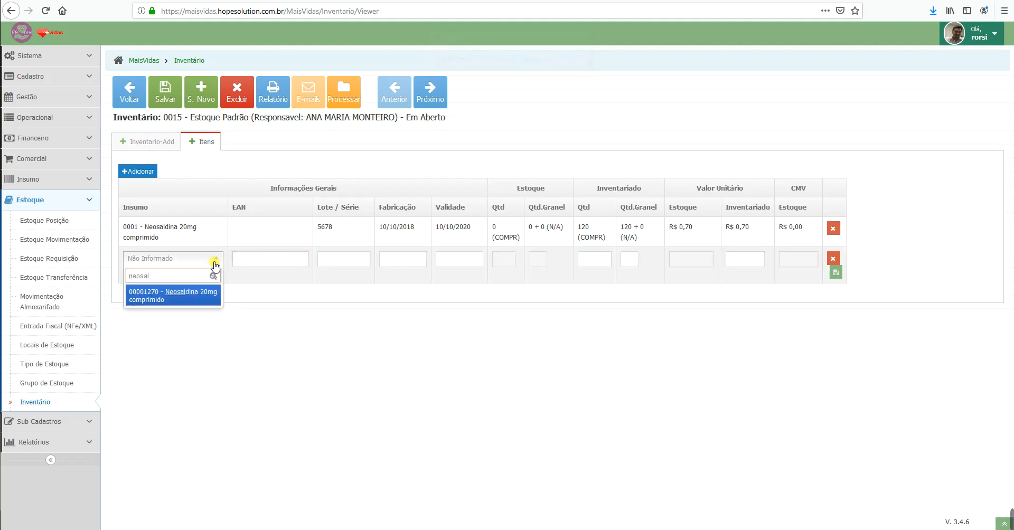
key(Return)
click(355, 261)
text(8790)
Step: Enter dates 01/01/2017–01/01/2020 and 50 counted units, then save the lot
click(388, 258)
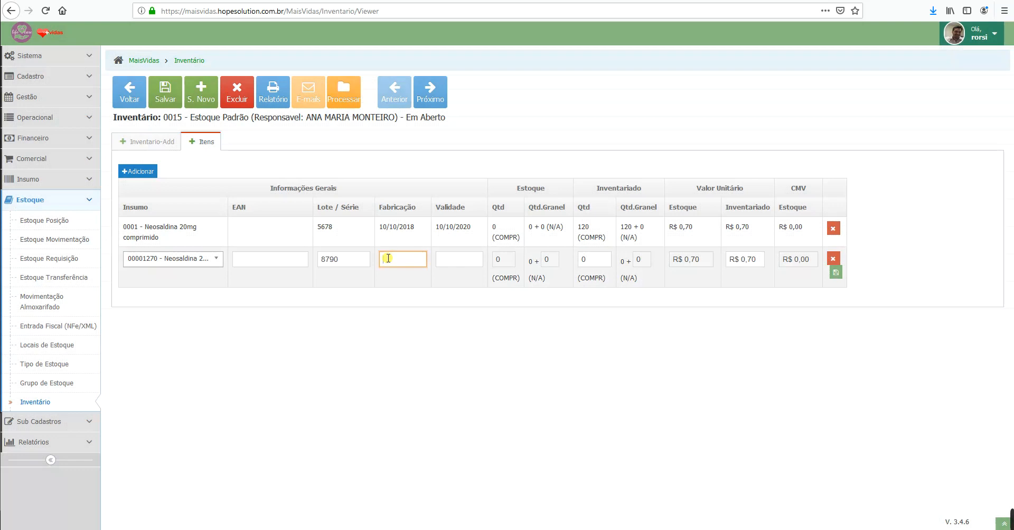
text(01/01/2017)
key(Tab)
text(0)
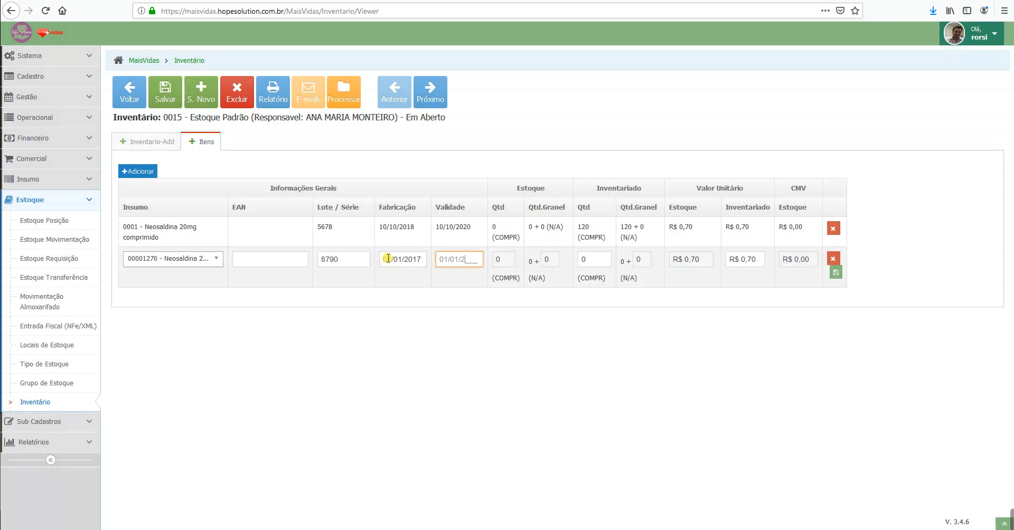
text(1/01/2020)
click(536, 272)
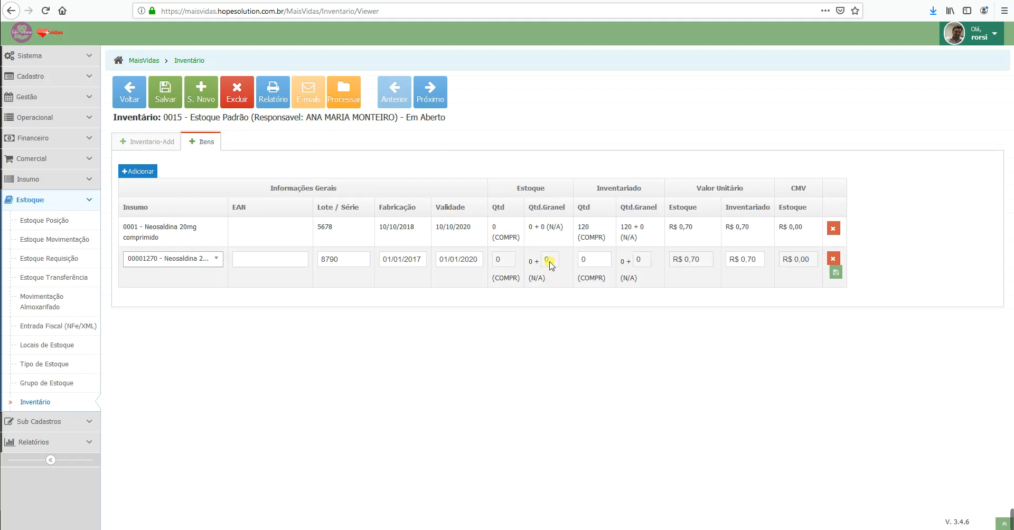
click(598, 258)
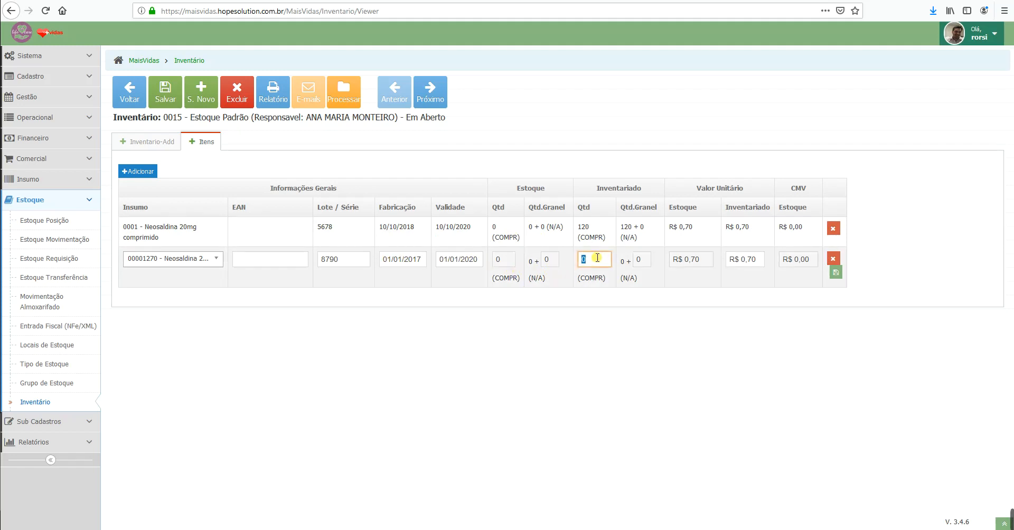
text(50)
click(834, 272)
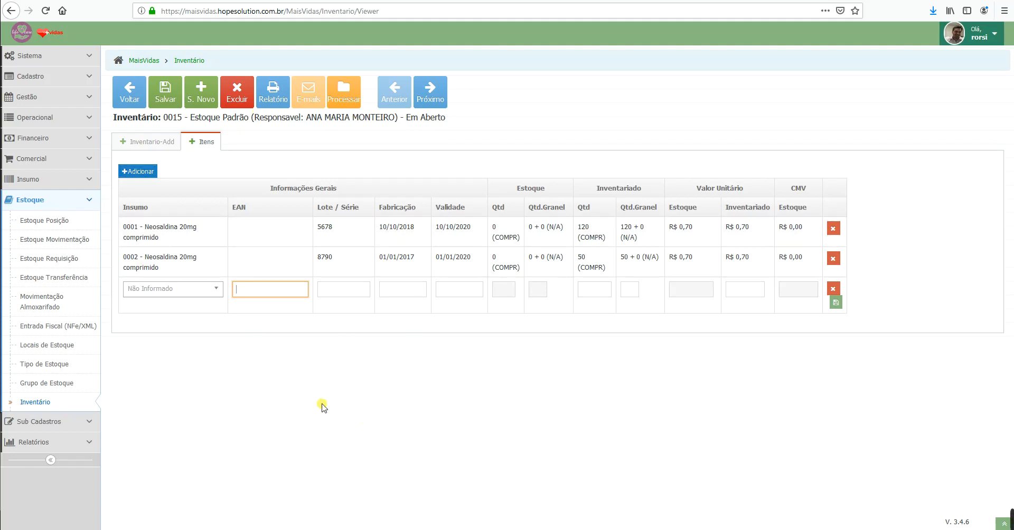
click(25, 222)
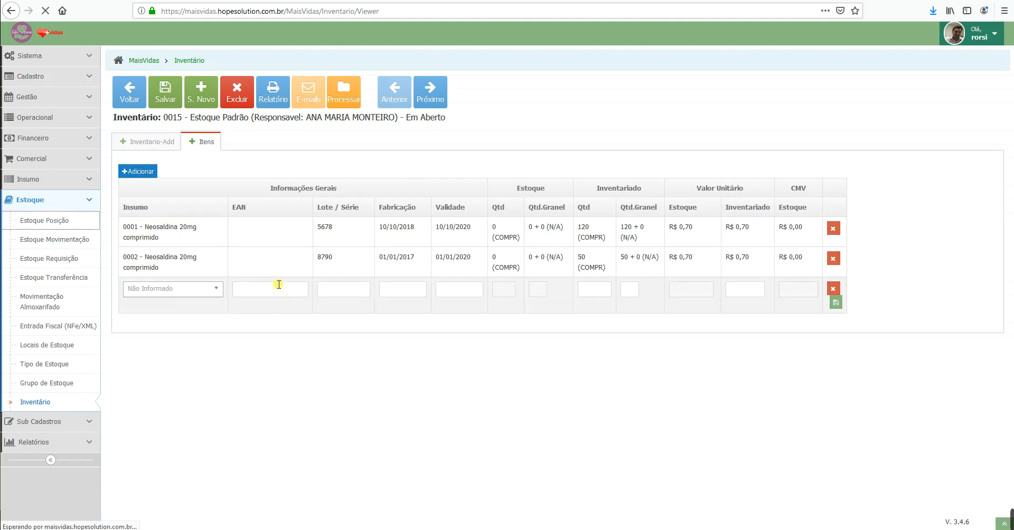
Step: Filter the stock position by product 'neosal', find no Neosaldina, and reopen inventory 0015 for editing
click(248, 206)
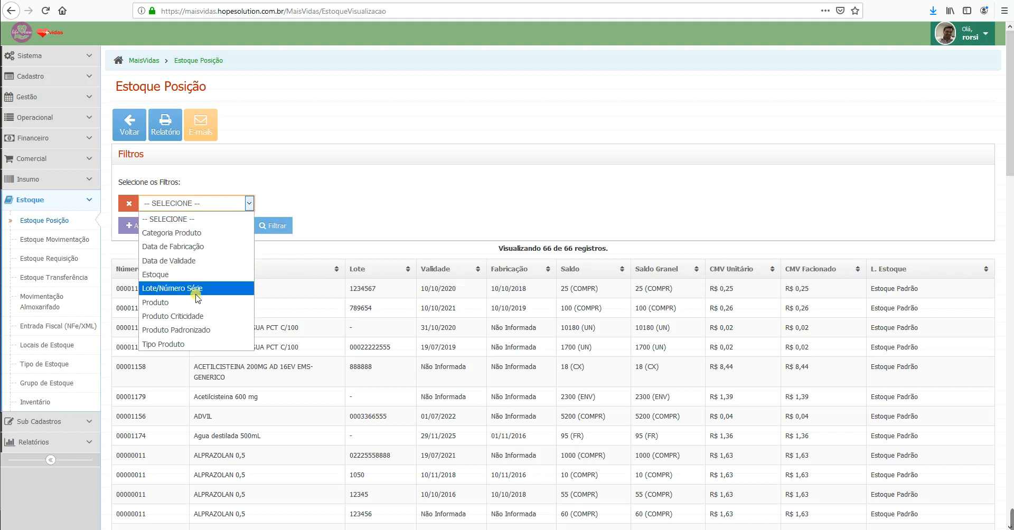
click(197, 316)
click(292, 204)
text(neosal)
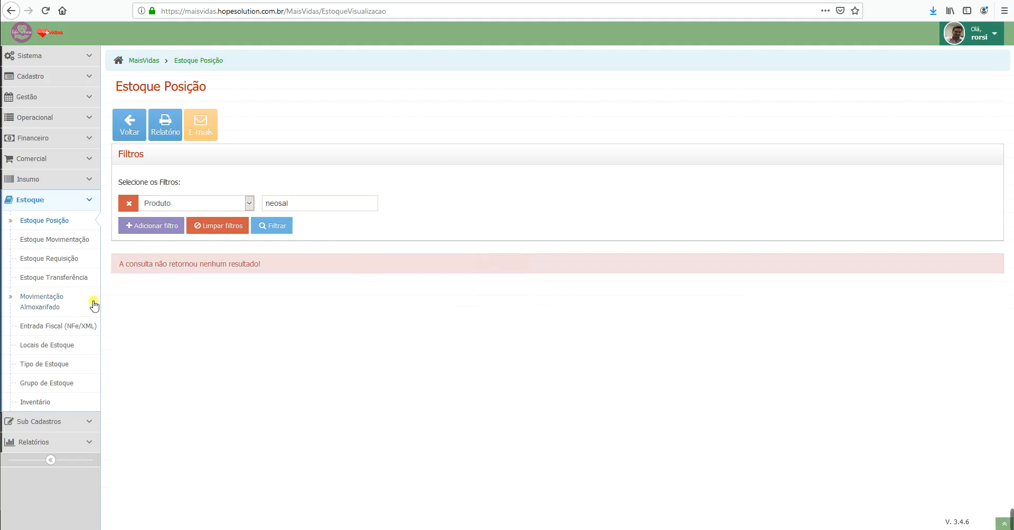
click(48, 405)
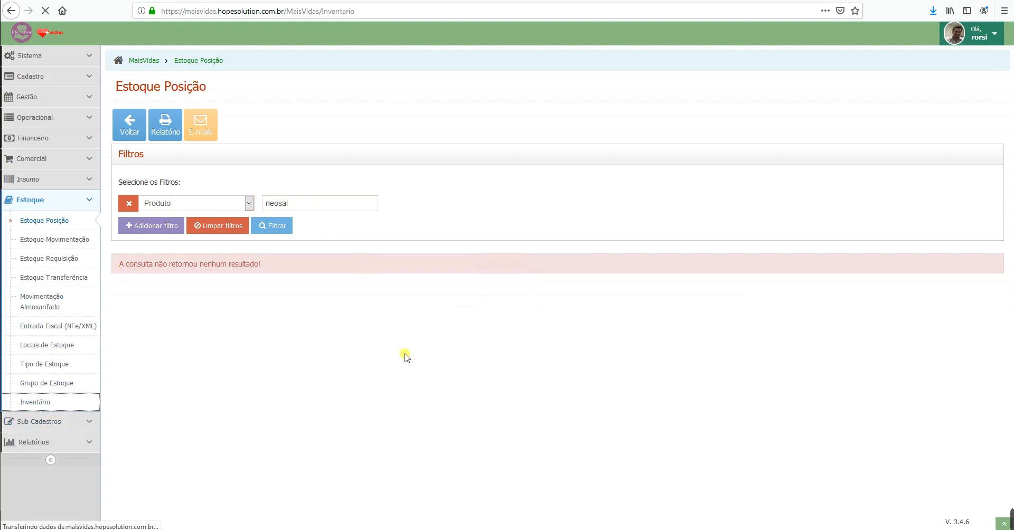
click(958, 291)
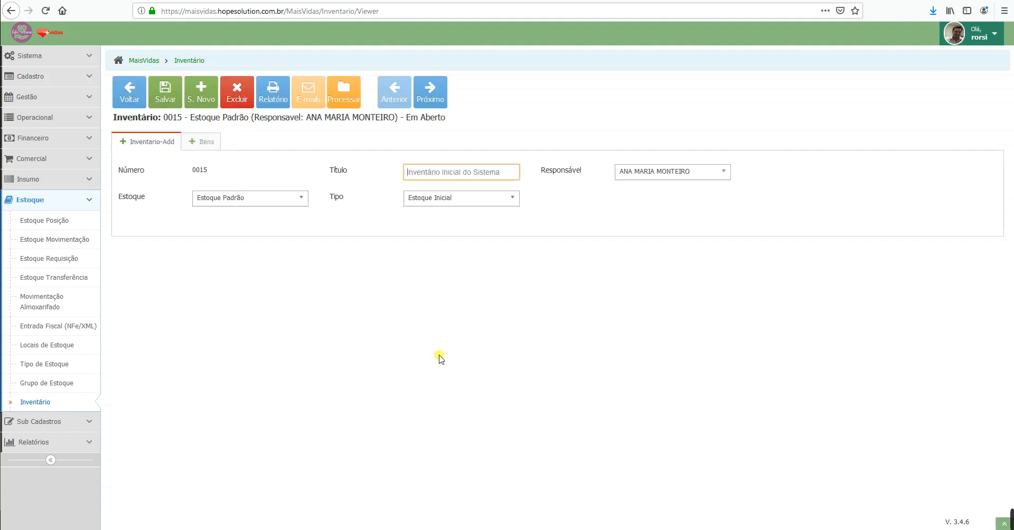
Step: Process inventory 0015 from its Itens tab so it becomes Processado, then show the stock position list
click(202, 142)
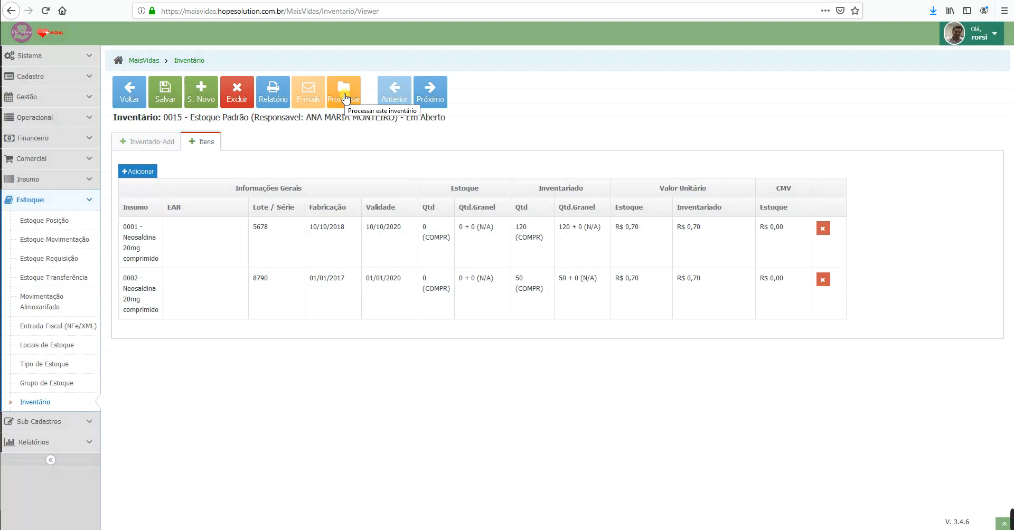
click(344, 98)
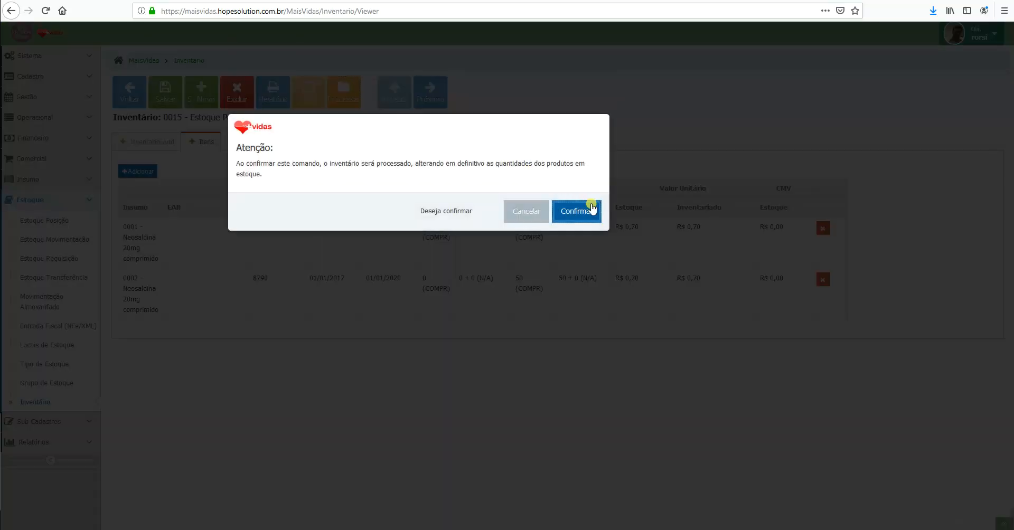
click(586, 210)
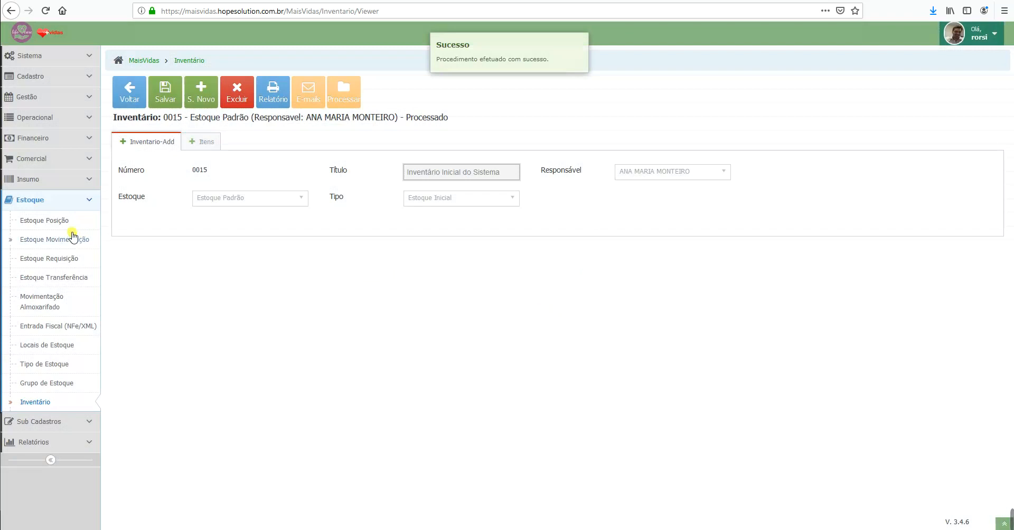
click(53, 220)
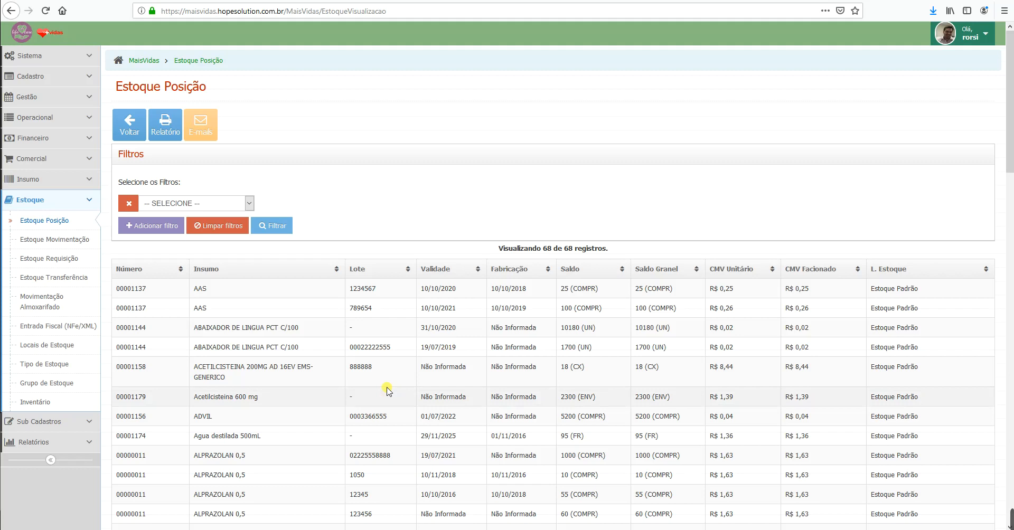
Step: Filter the stock position by product 'neosaldina', showing lot 5678 with 120 and lot 8790 with 50
click(180, 203)
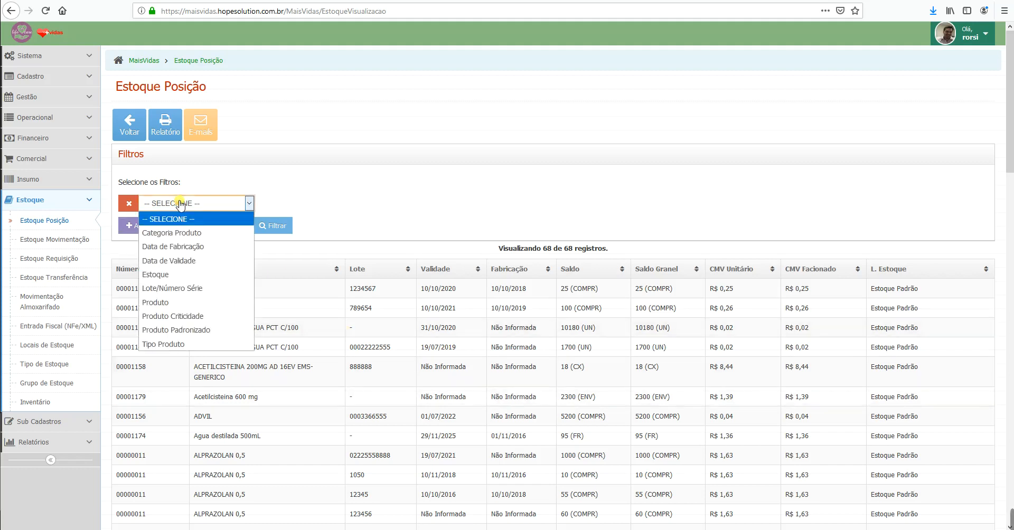
click(172, 303)
click(291, 203)
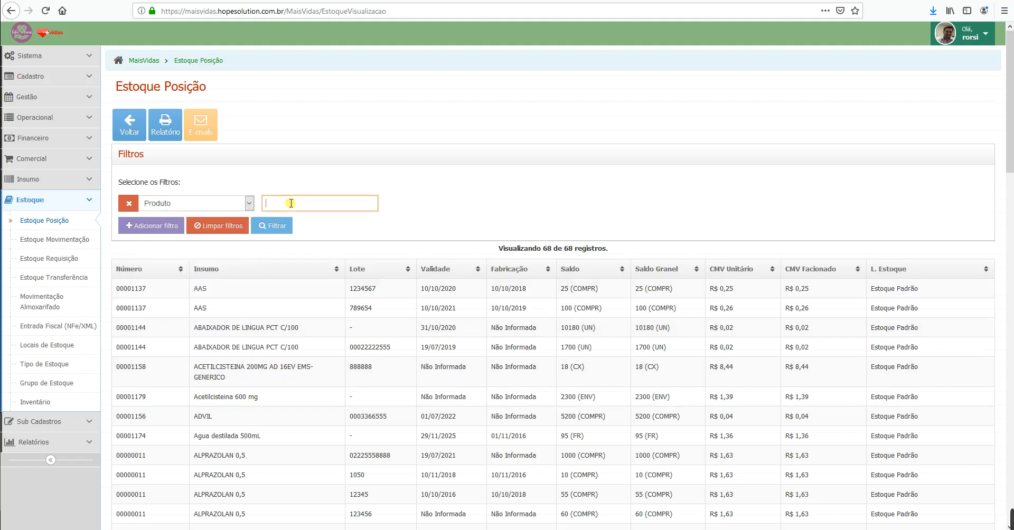
text(neosaldina)
key(Return)
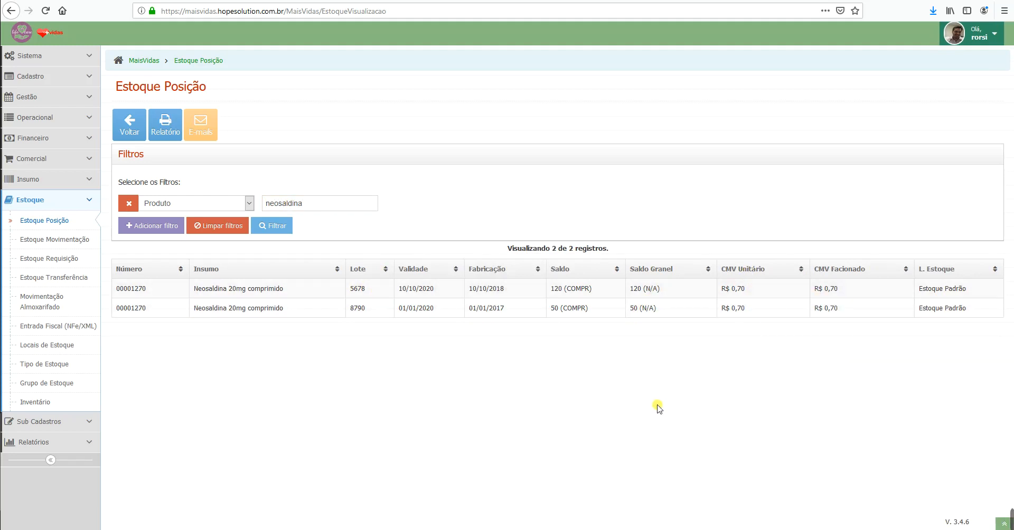
click(168, 121)
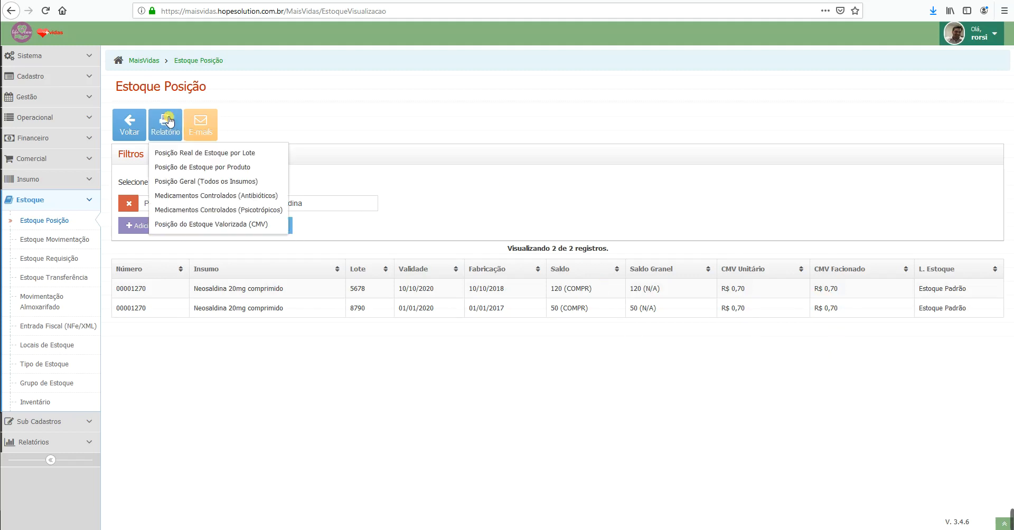
Step: Preview the Posição Real de Estoque por Lote report for the Neosaldina lots, then close it
click(219, 153)
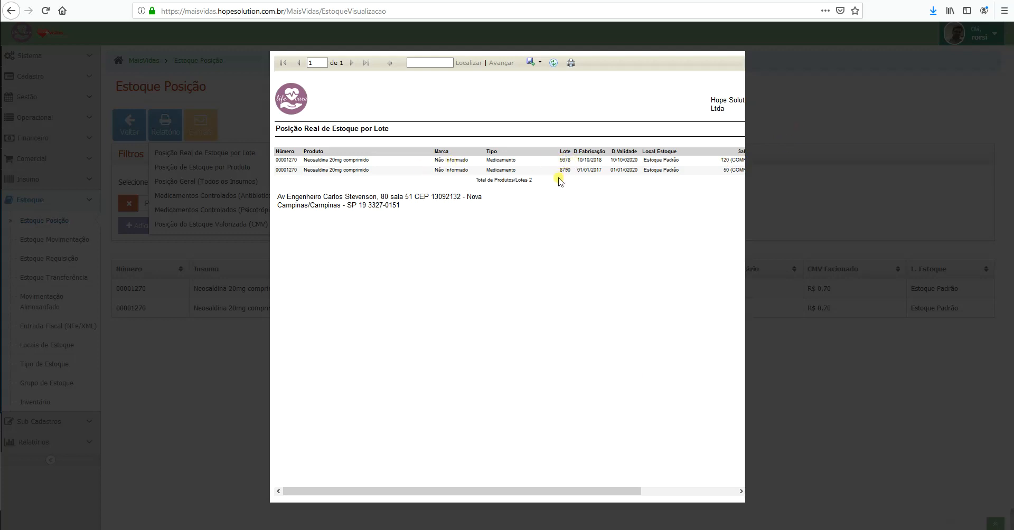
drag(584, 486, 708, 491)
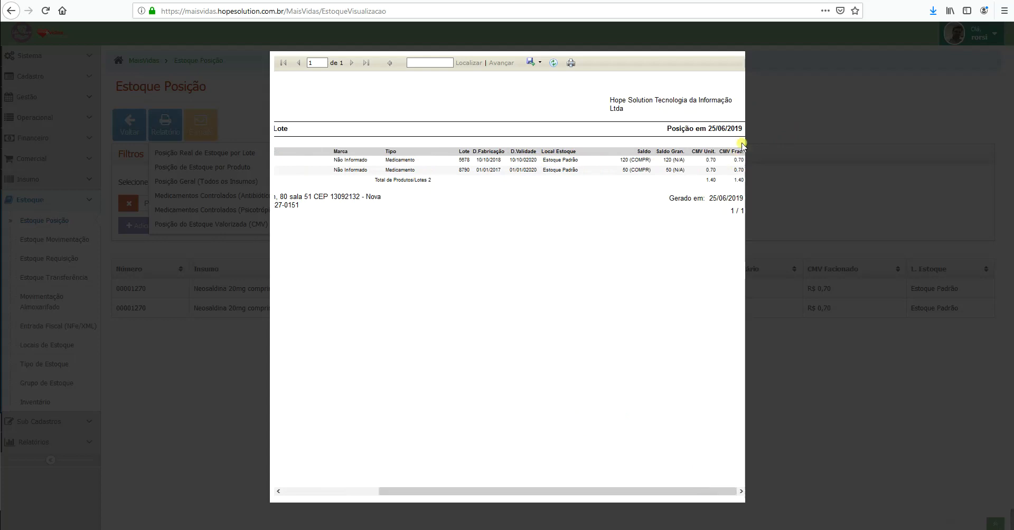
click(772, 123)
Step: Preview the Posição de Estoque por Produto report showing Neosaldina totalling 170 units, then close it
click(170, 125)
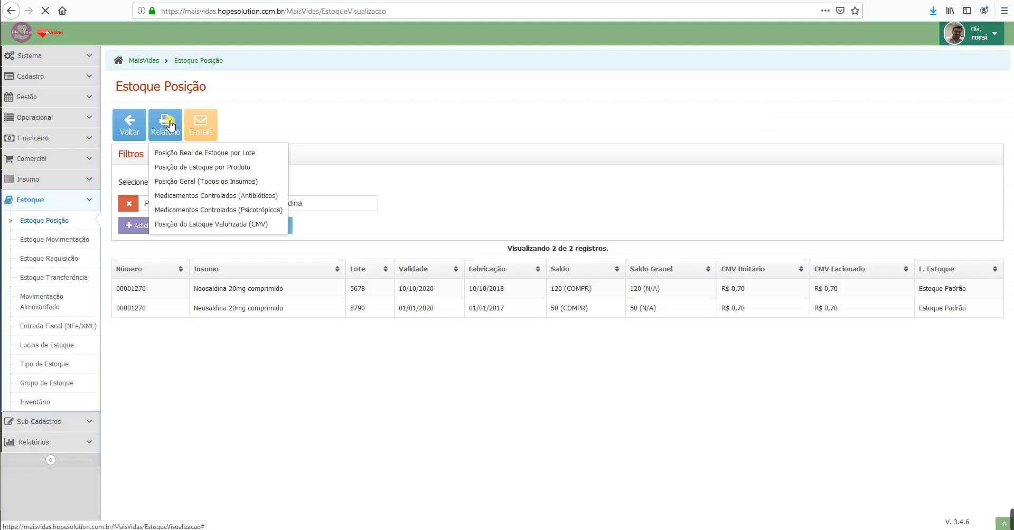
click(239, 156)
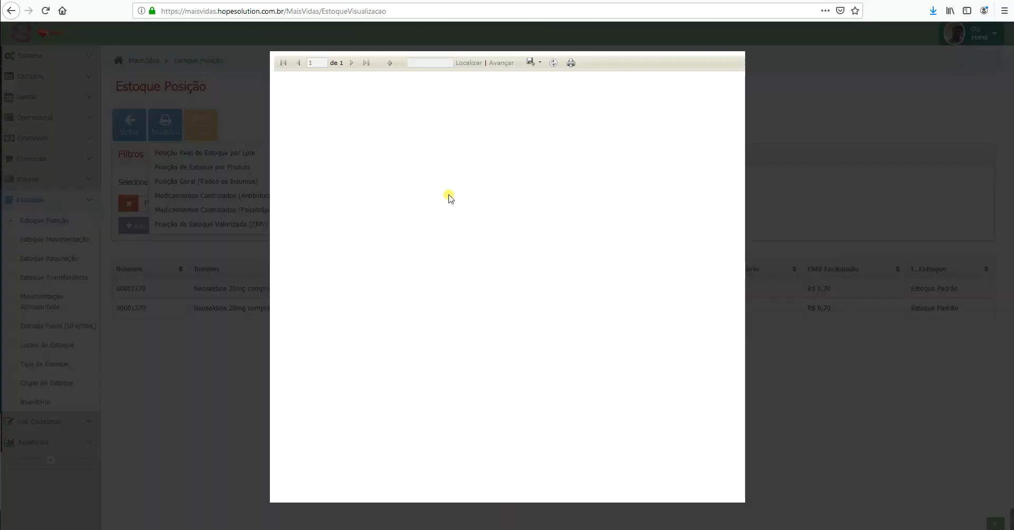
drag(583, 491, 679, 491)
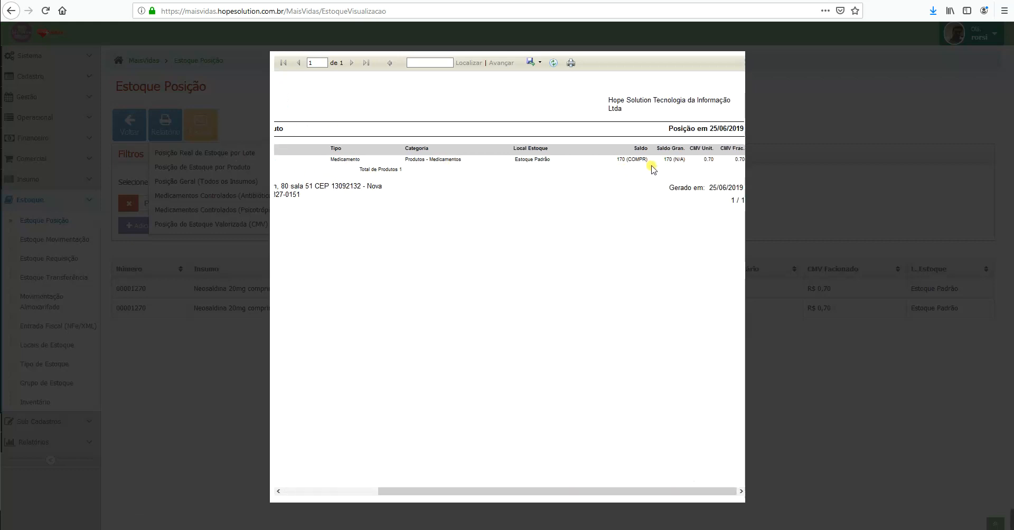
click(817, 116)
click(161, 122)
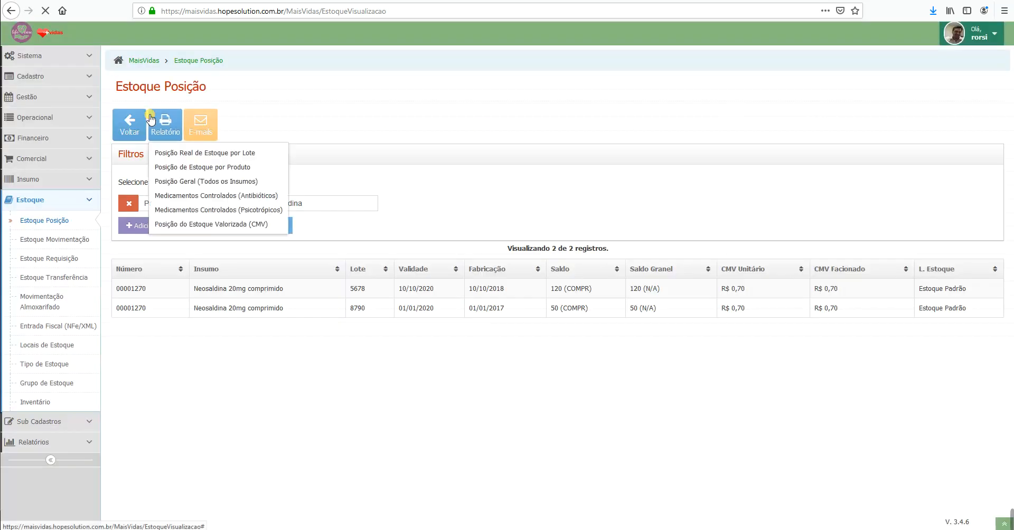
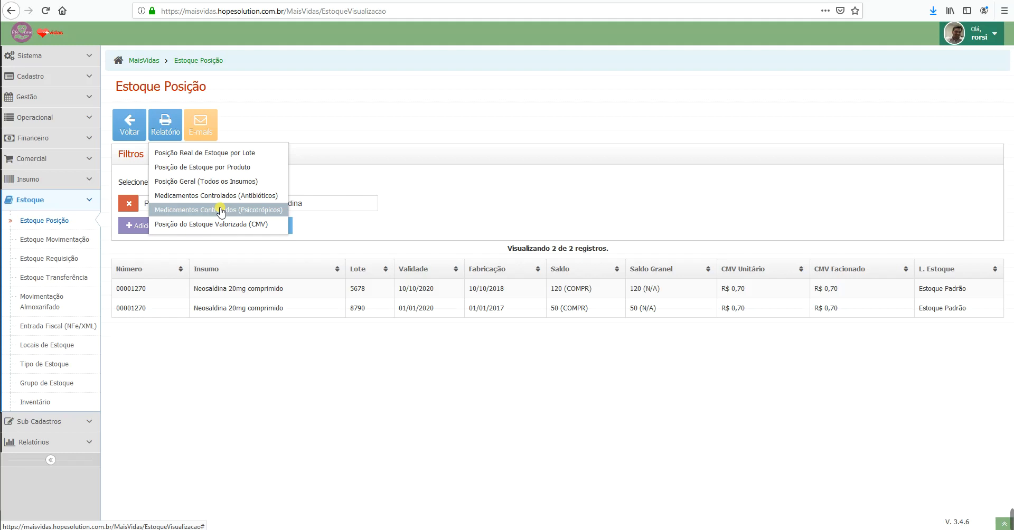
Step: Preview the CMV valuation for the two Neosaldina lots, then drop the Produto filter
click(221, 224)
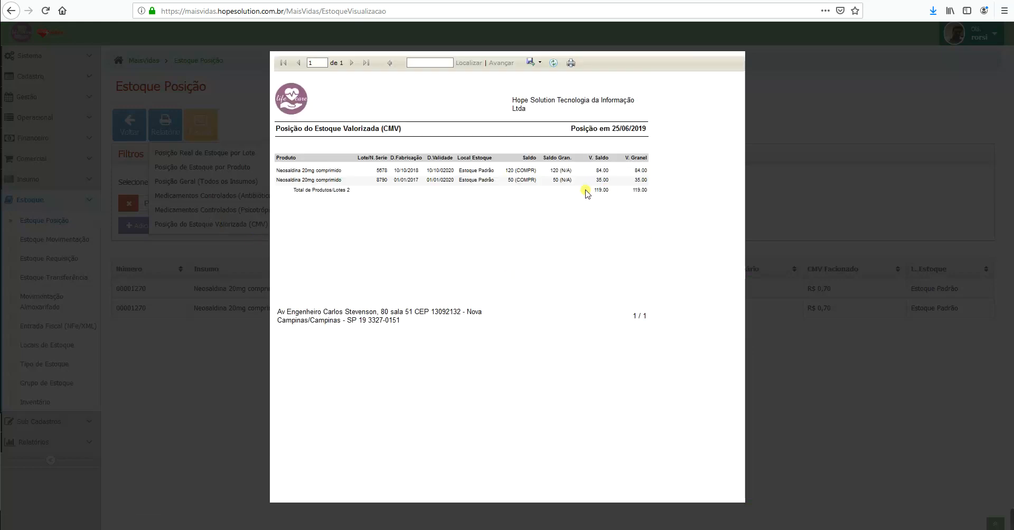
click(798, 120)
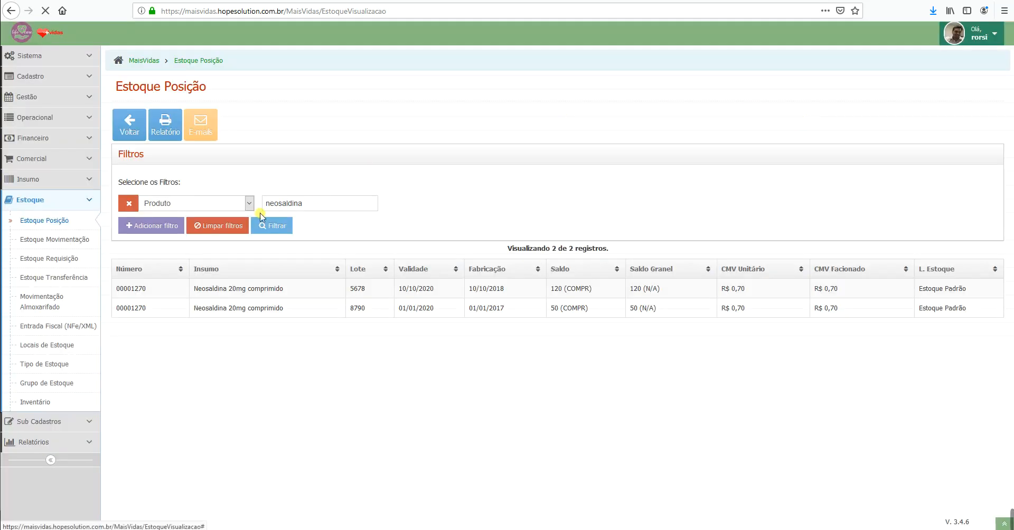
click(228, 226)
Step: Preview the CMV valuation across all 68 lots, totalling 18,347.18, through its last page
click(167, 126)
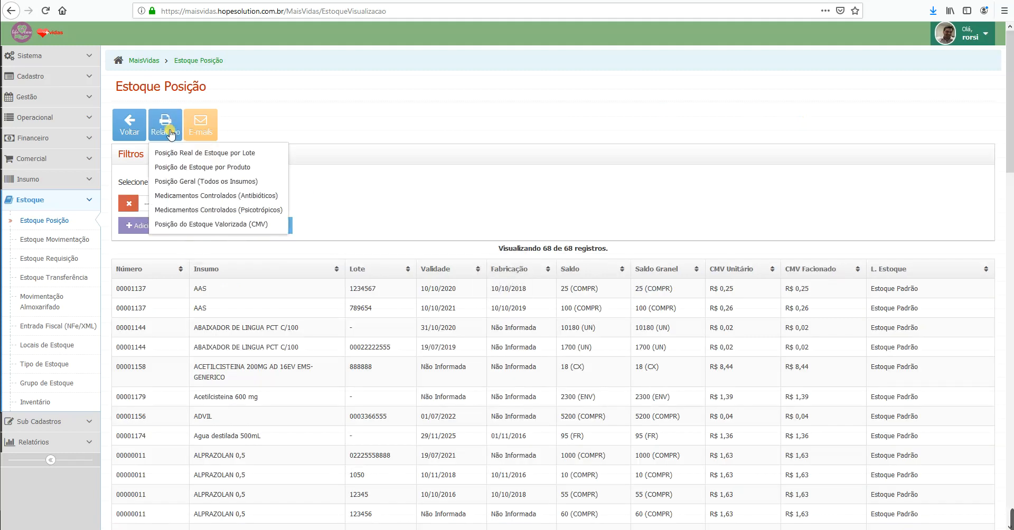
click(214, 226)
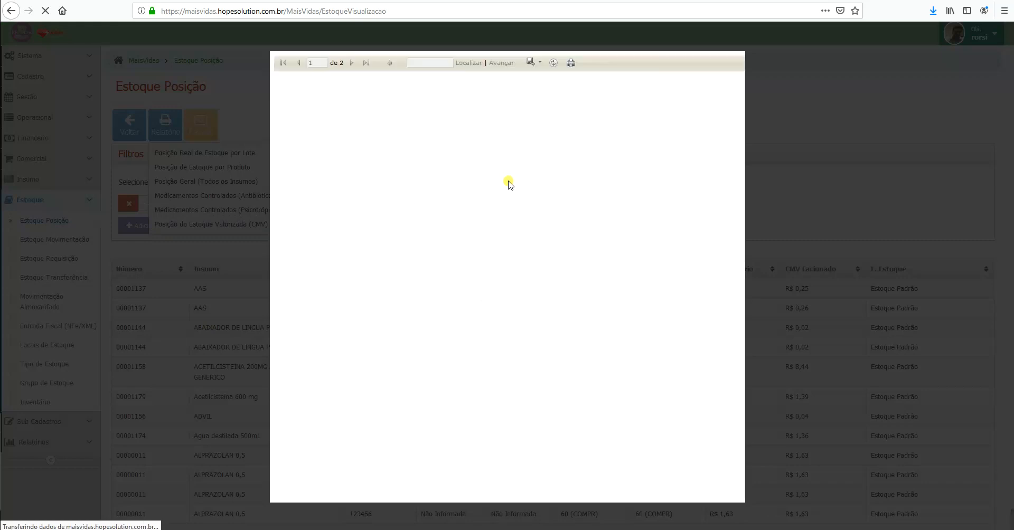
scroll(606, 208, down, 4)
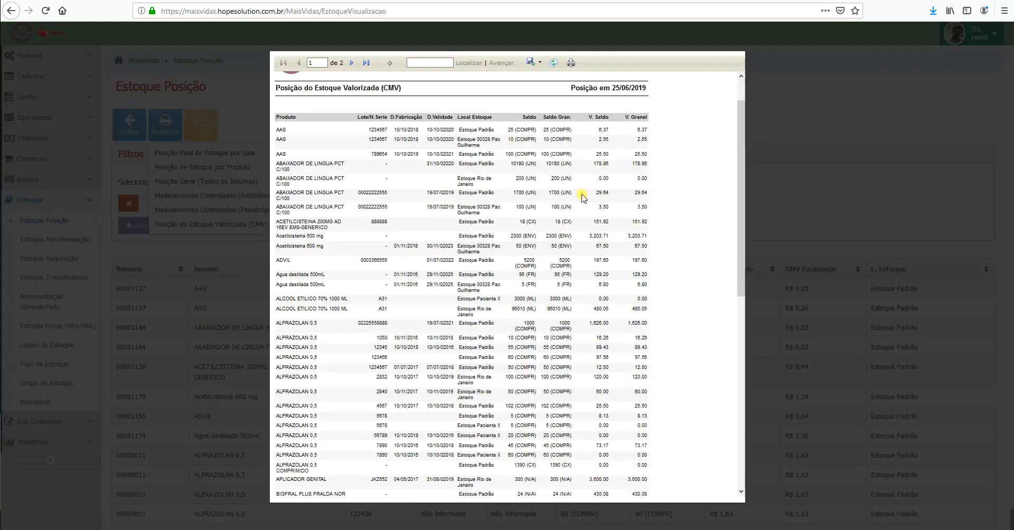
click(367, 62)
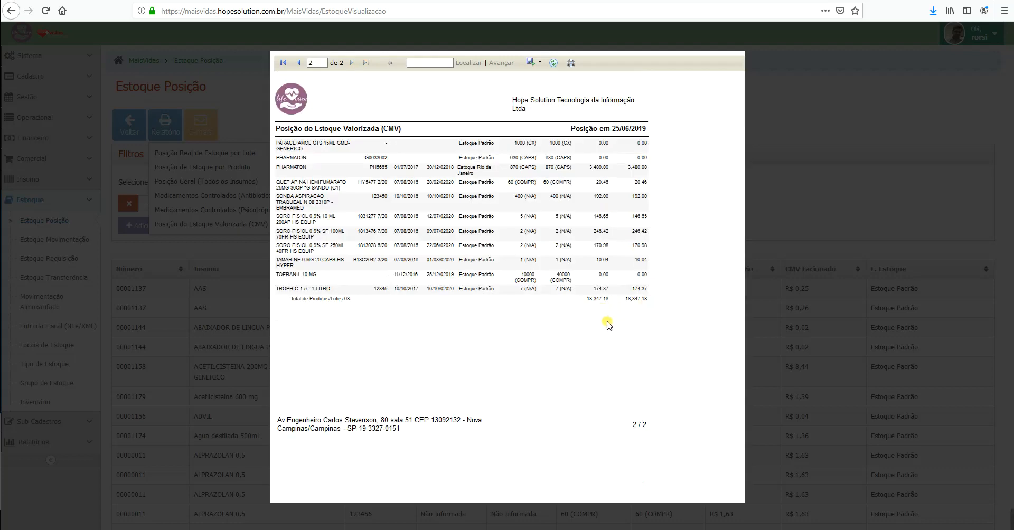
click(813, 86)
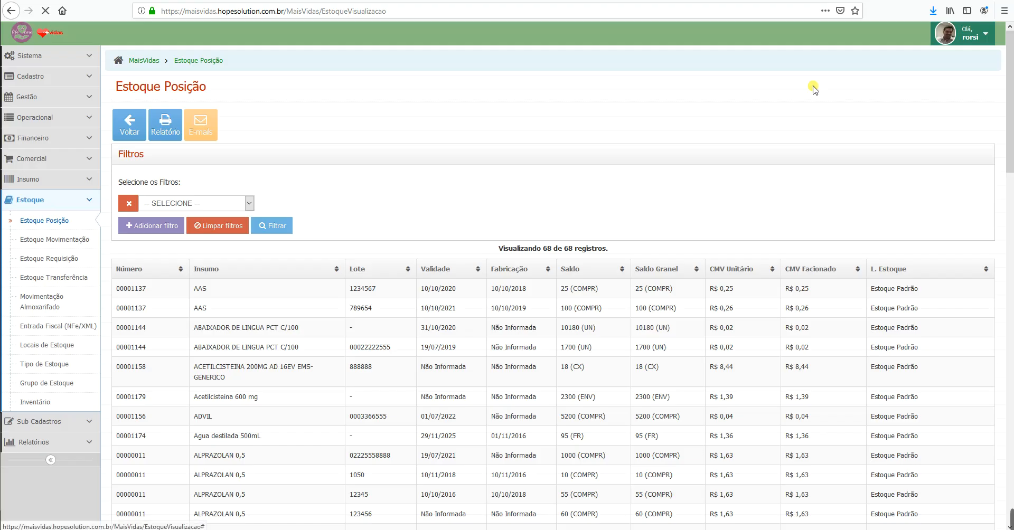
Step: Filter the stock position by Estoque = Estoque Padrão, leaving 53 records
click(232, 204)
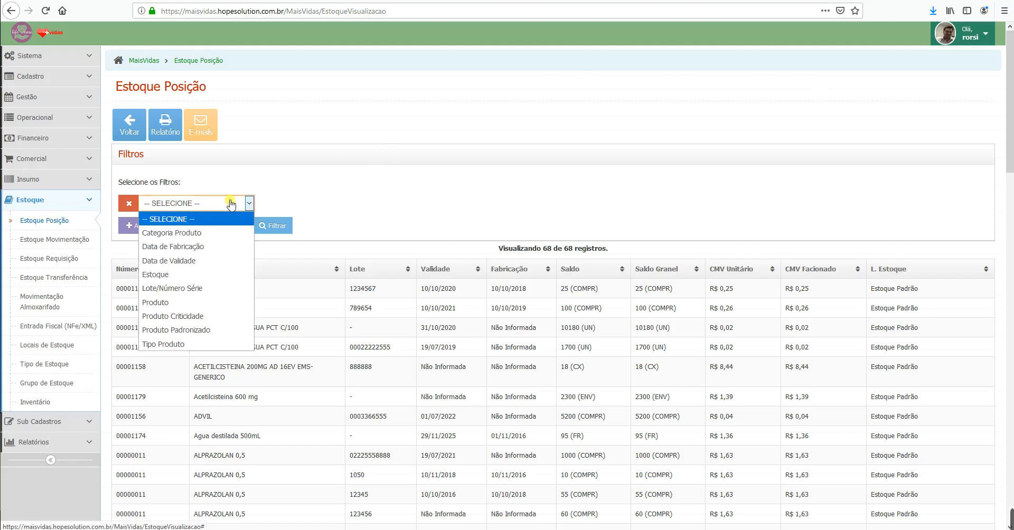
click(200, 287)
click(224, 203)
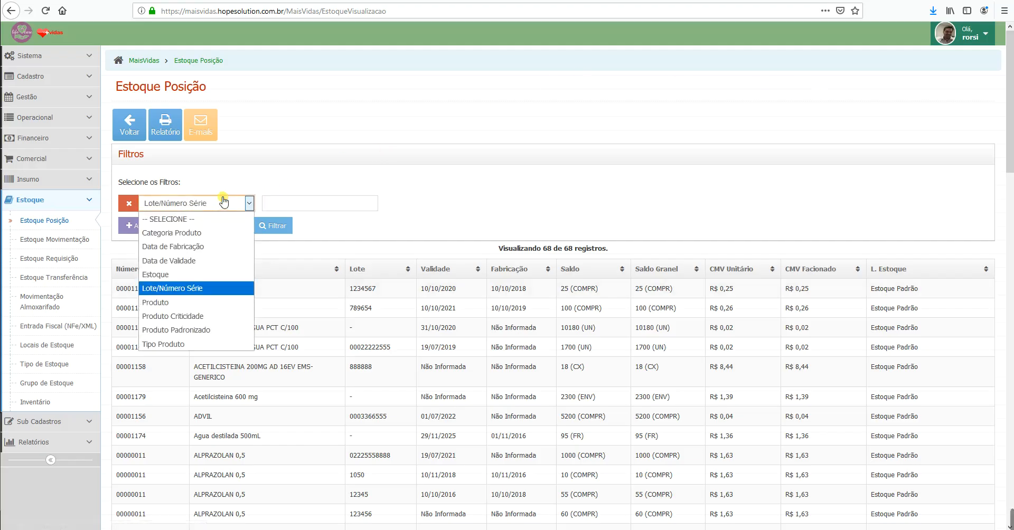
click(179, 274)
click(285, 226)
Step: Preview the Estoque Padrão CMV valuation report totalling 10,371.78, browsing its first and last pages
click(170, 128)
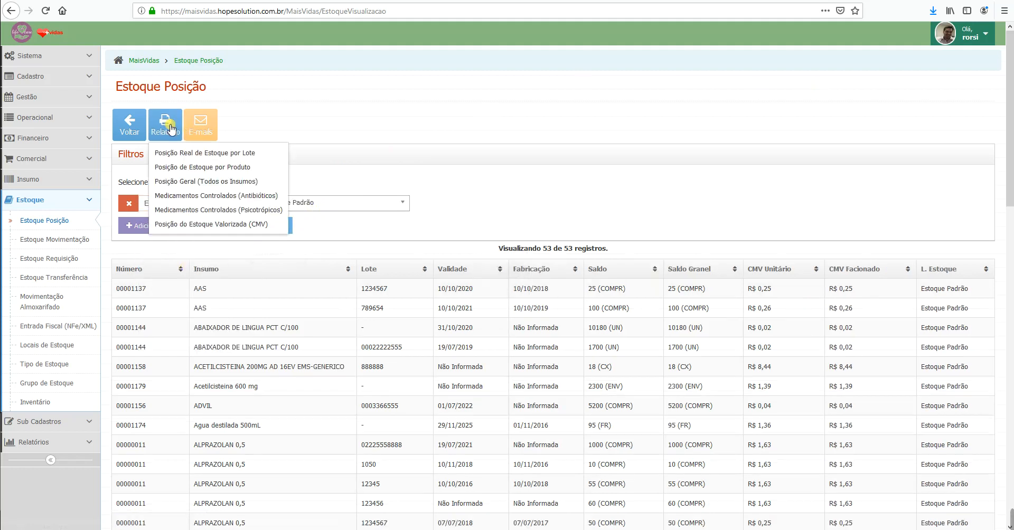
click(228, 224)
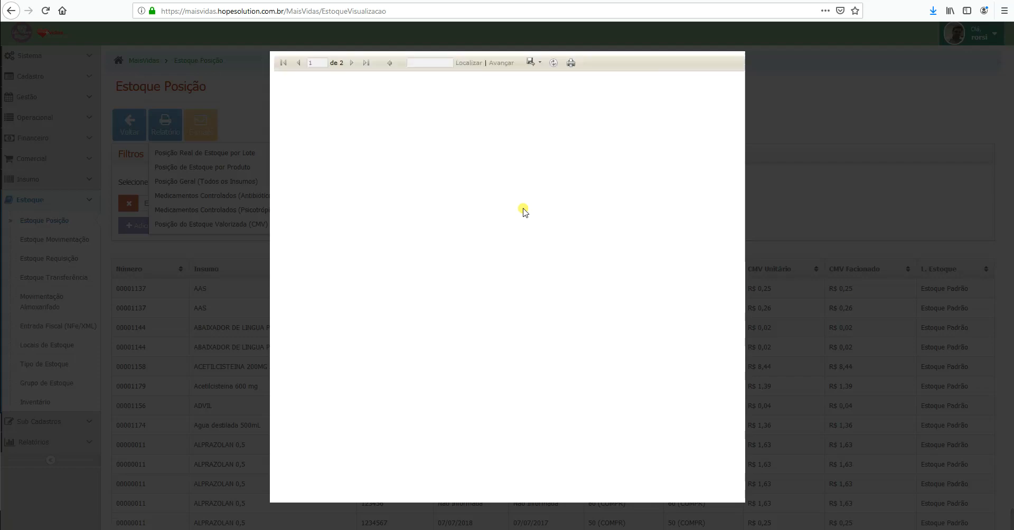
click(371, 64)
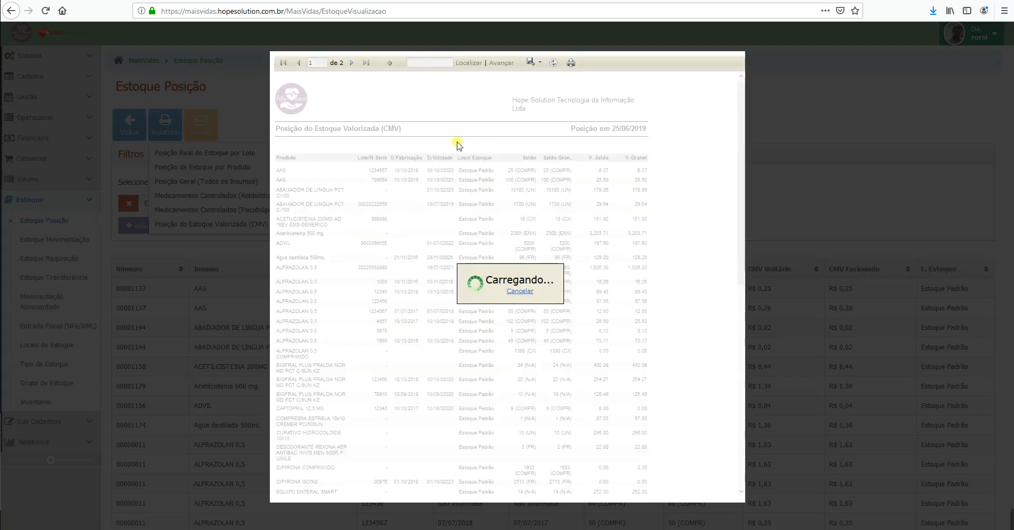
click(298, 63)
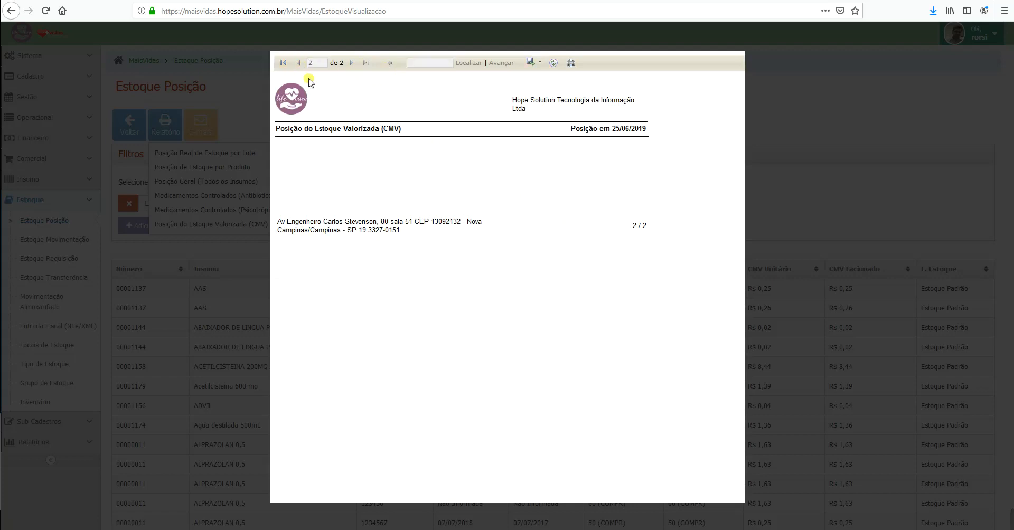
scroll(668, 349, down, 8)
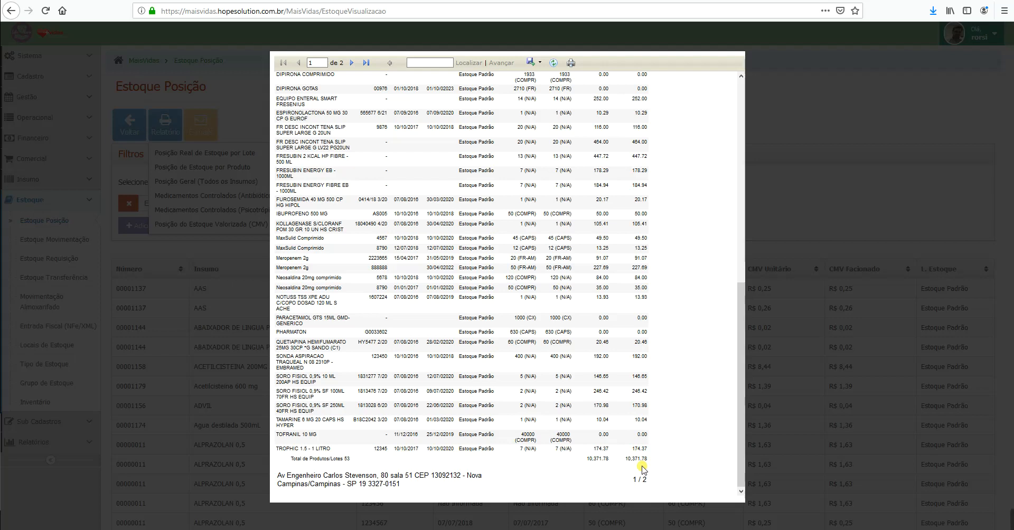
click(790, 109)
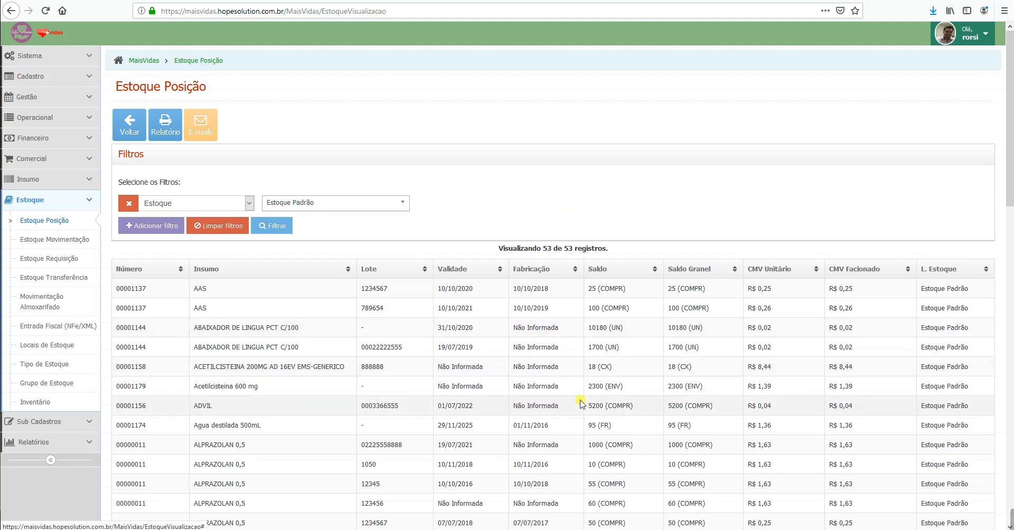
Step: Open Estoque Movimentação and scroll through the 290 movement records, Neosaldina and MaxSulid entries at top
click(73, 242)
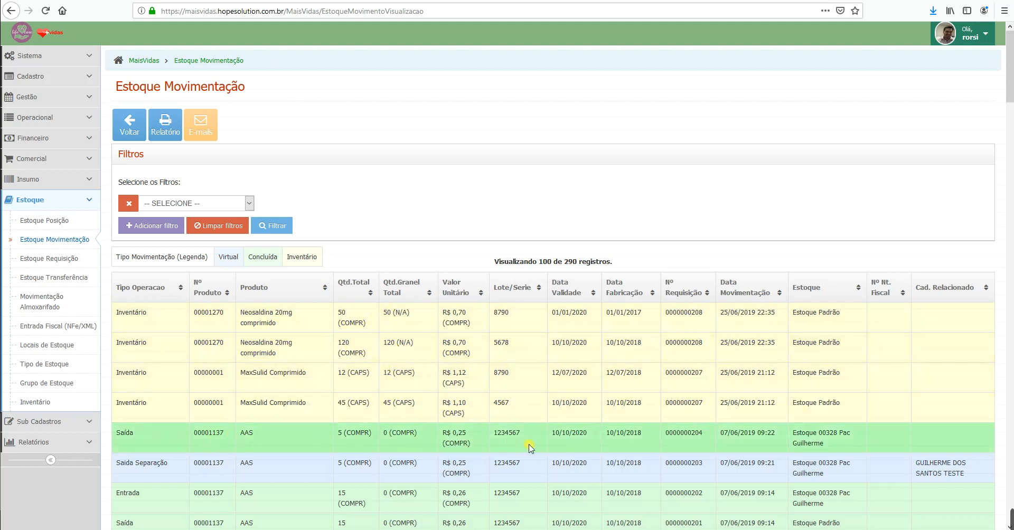
scroll(333, 414, down, 2)
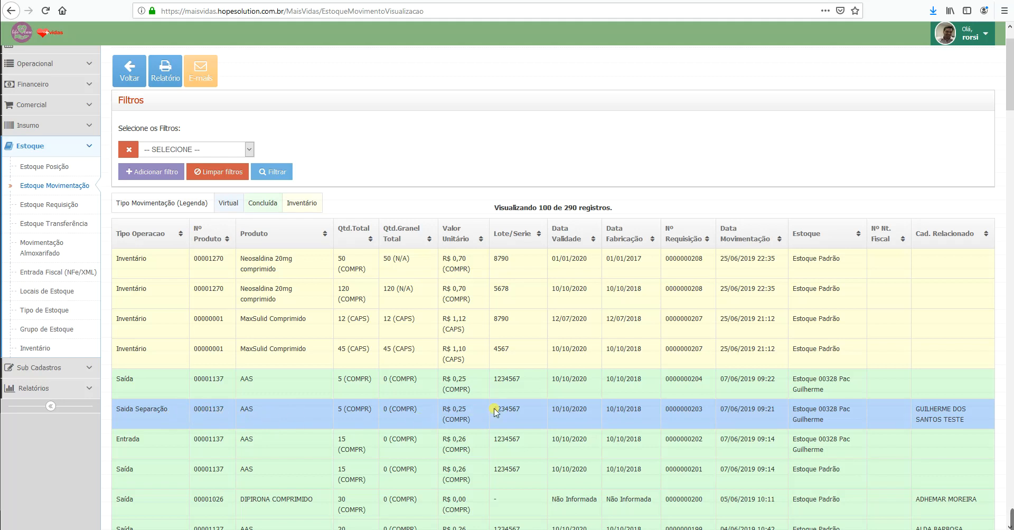
scroll(491, 412, down, 7)
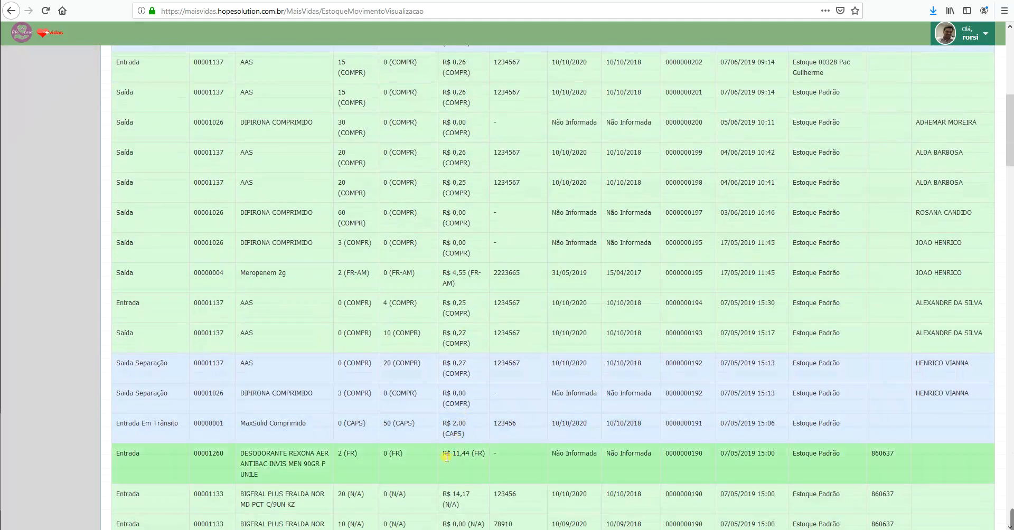
scroll(446, 457, up, 8)
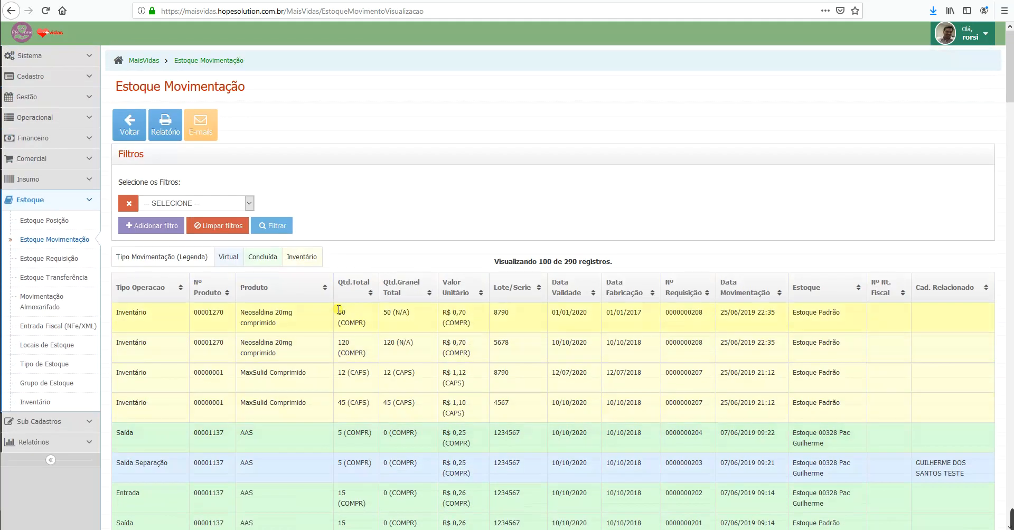
click(189, 203)
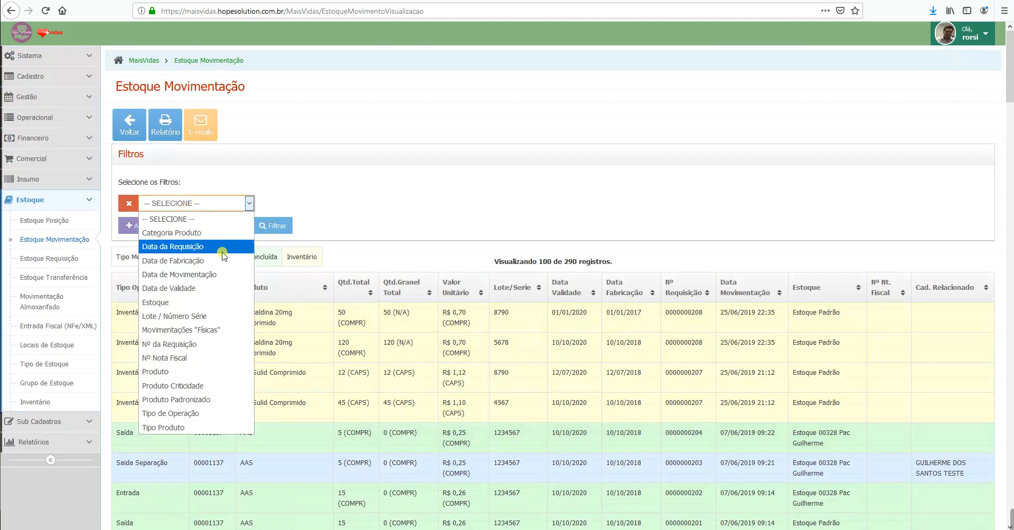
Step: Filter the movements by date, from 25/06/2019 to 25/06/2019
click(201, 275)
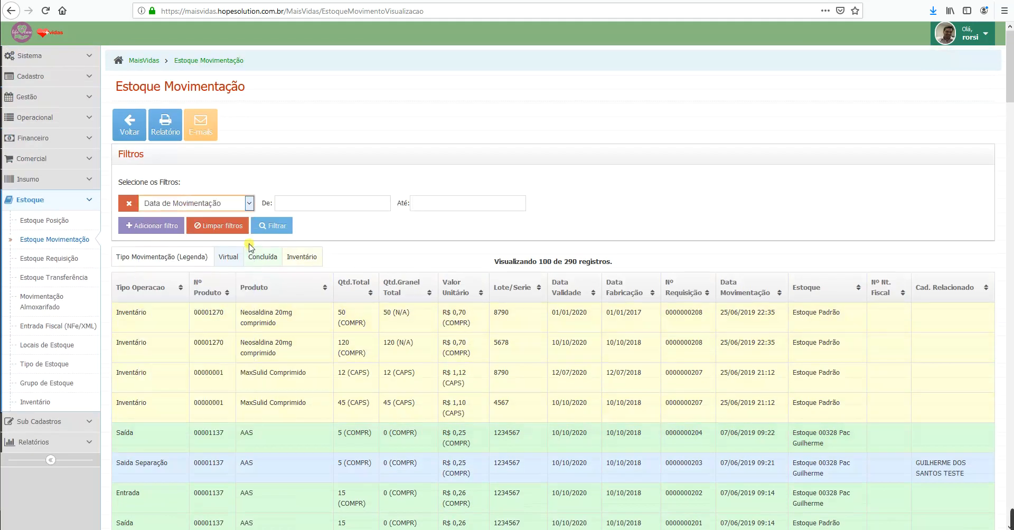
click(286, 203)
click(324, 320)
click(445, 205)
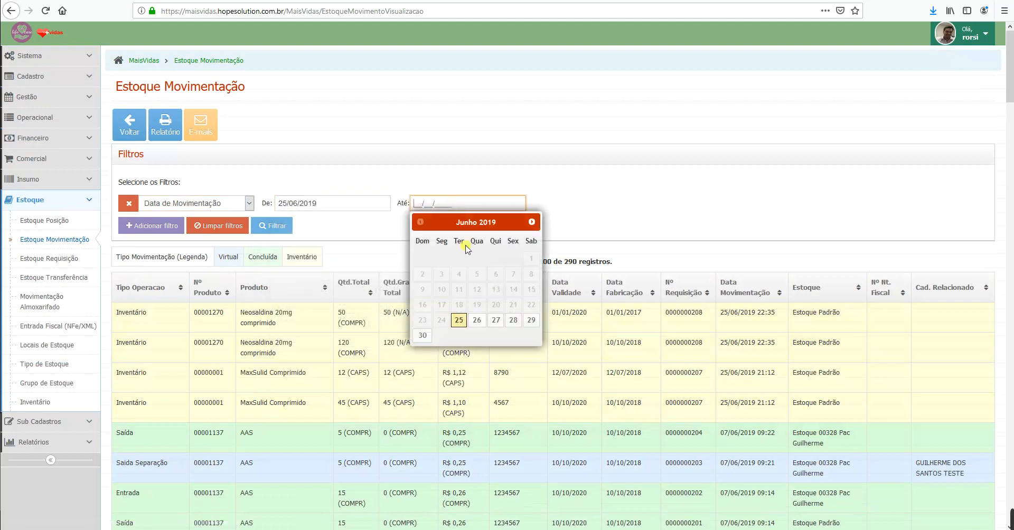
click(460, 320)
click(284, 230)
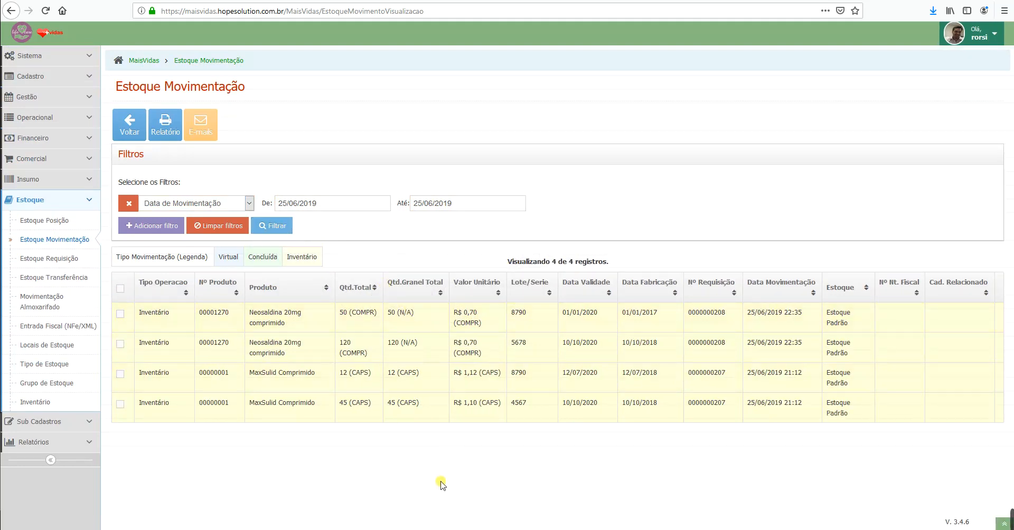
Step: Add a Produto filter for 'neosaldina', leaving only the two Neosaldina inventory records
click(332, 199)
click(356, 170)
click(153, 226)
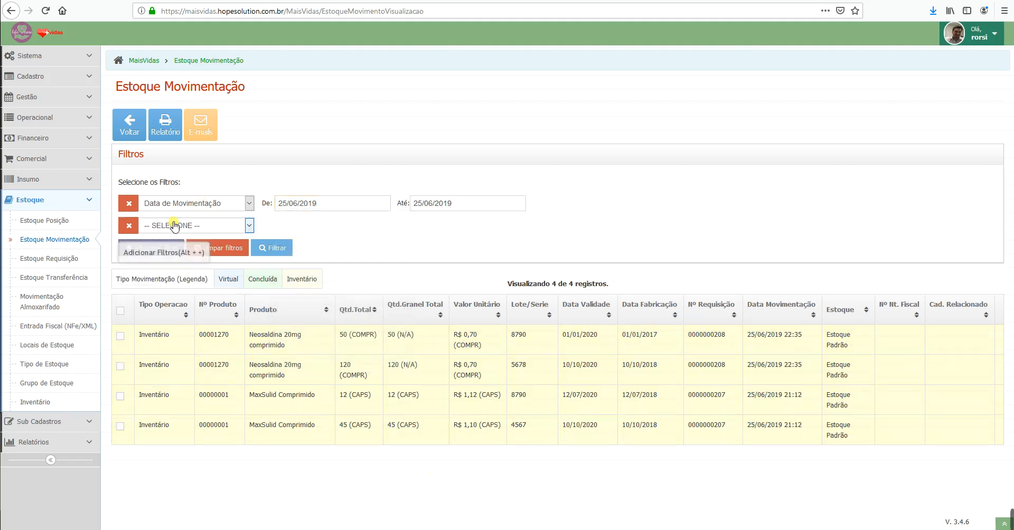
click(204, 226)
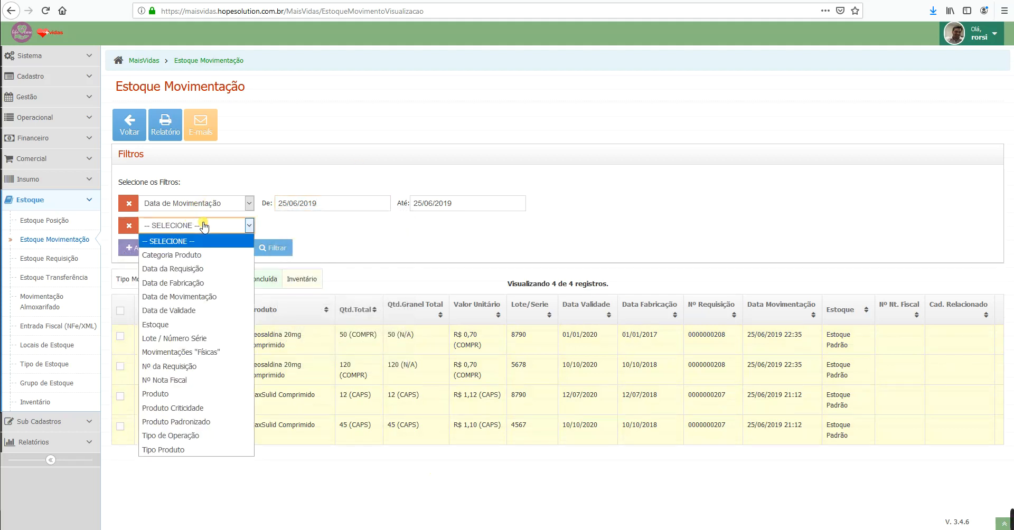
click(194, 394)
click(312, 226)
text(neosaldina)
key(Return)
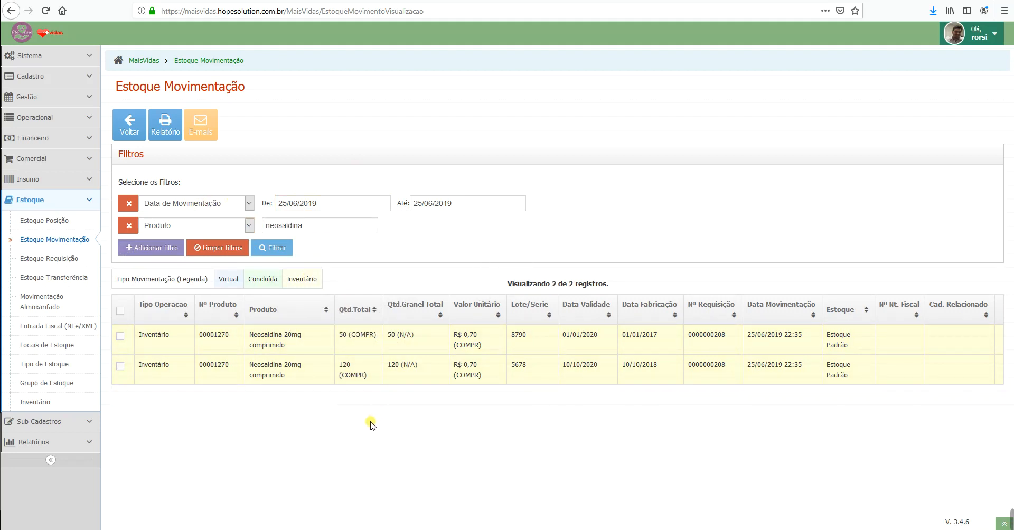
click(166, 129)
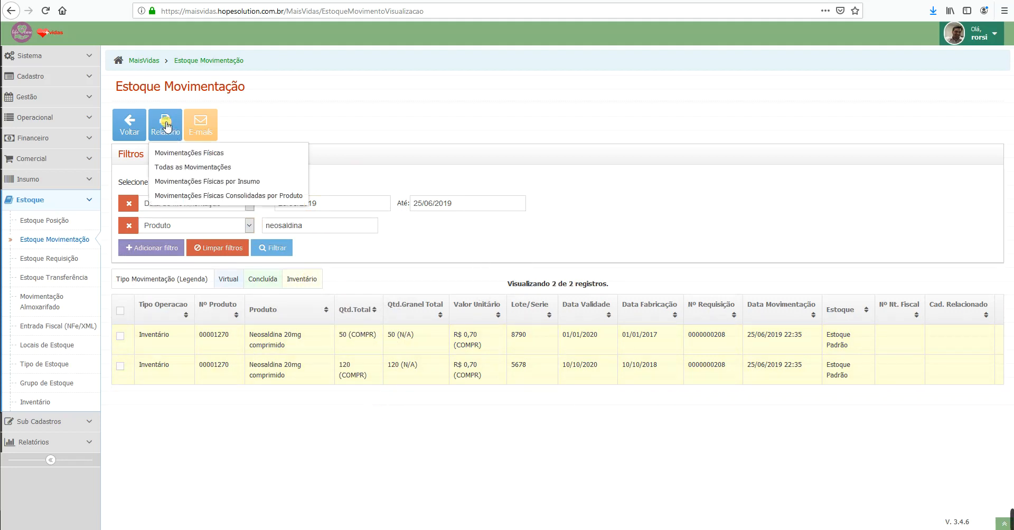
Step: Preview the Movimentações Físicas report for the Neosaldina lots, scrolling it sideways, then close it
click(217, 154)
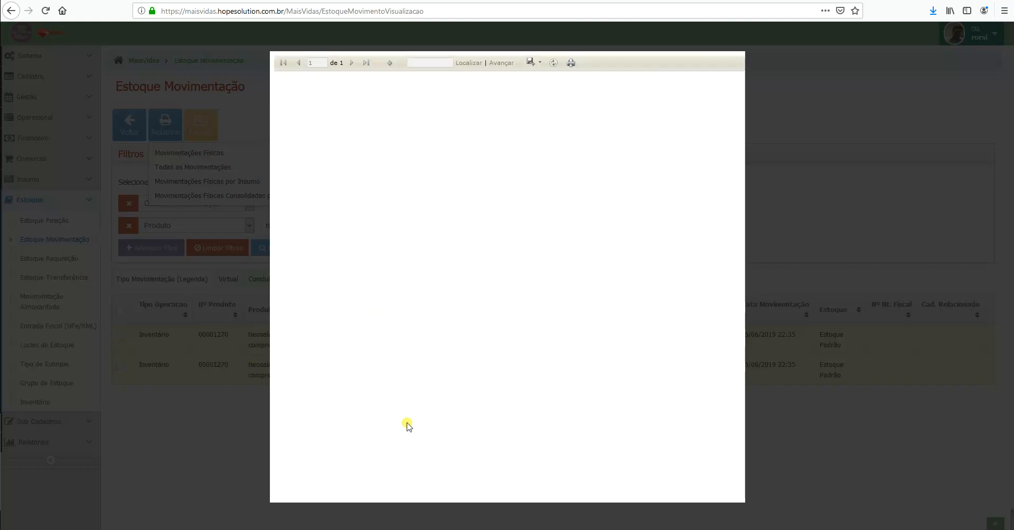
drag(555, 490, 618, 487)
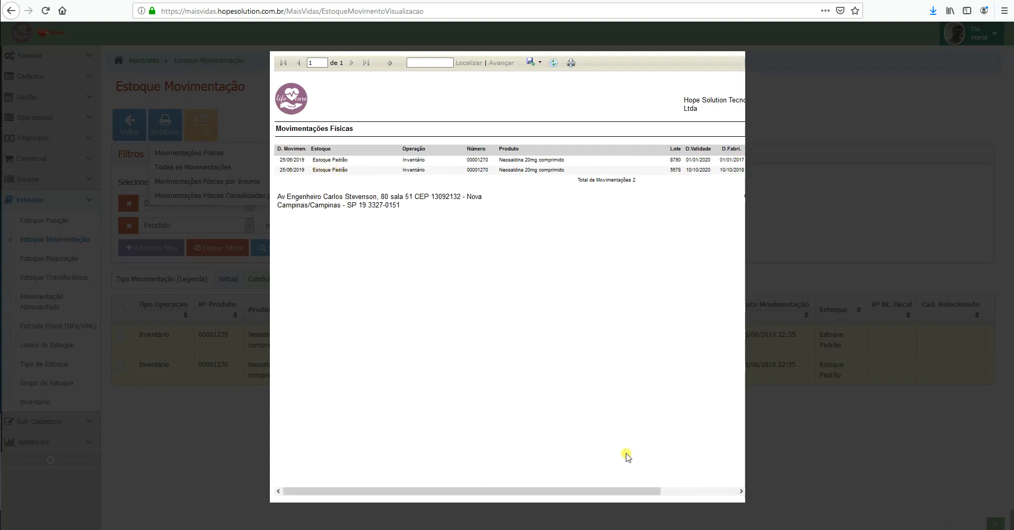
drag(603, 491, 721, 492)
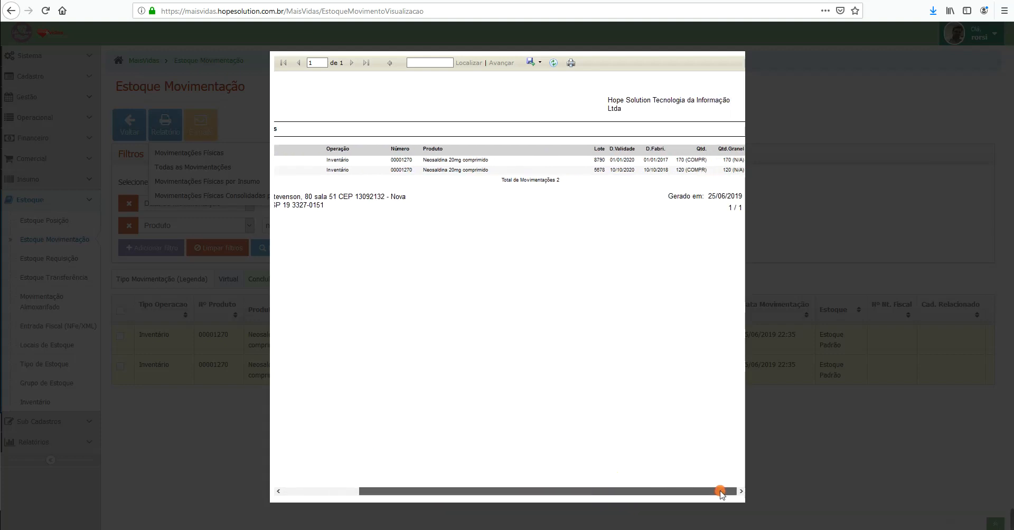
click(810, 124)
Step: Preview Todas as Movimentações and Movimentações Físicas por Insumo, which totals 290 Neosaldina units
click(165, 125)
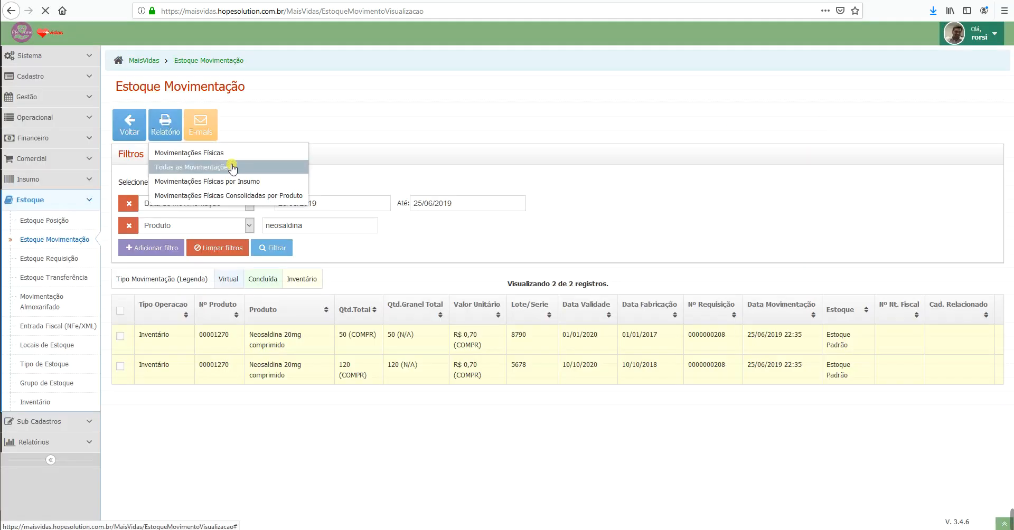
click(213, 168)
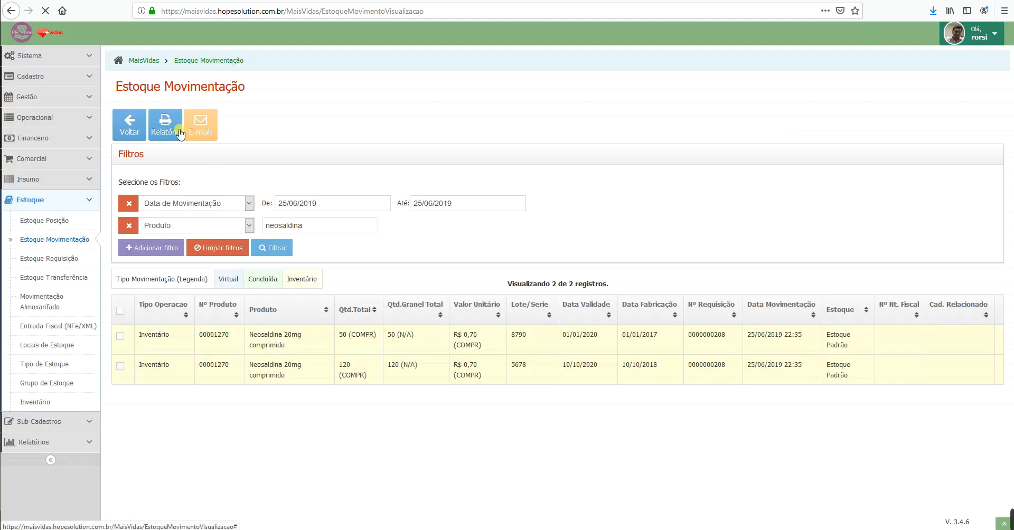
click(165, 125)
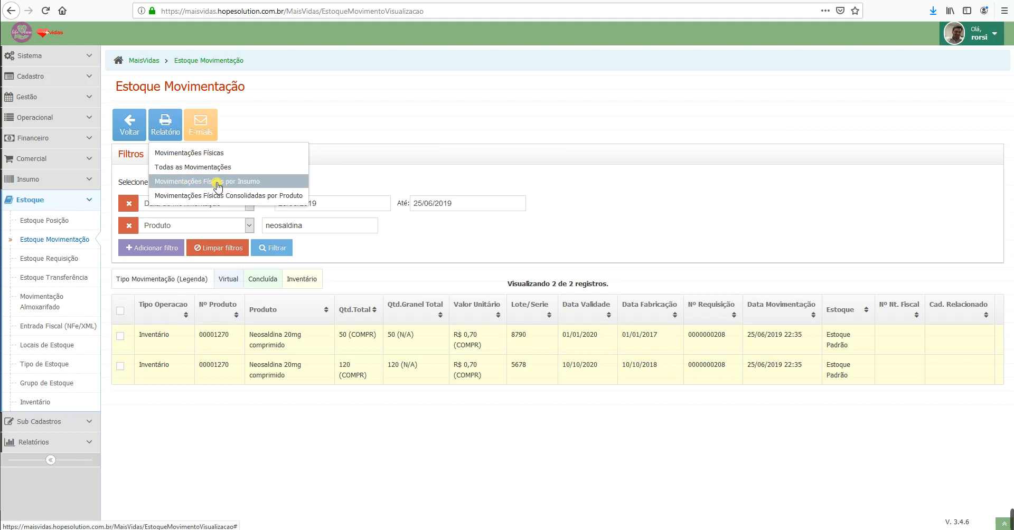
click(217, 183)
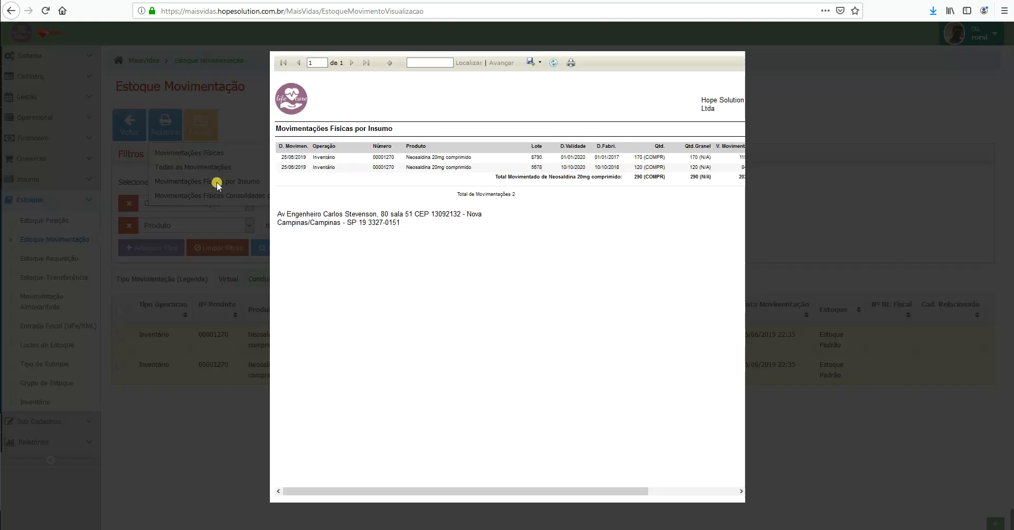
click(799, 128)
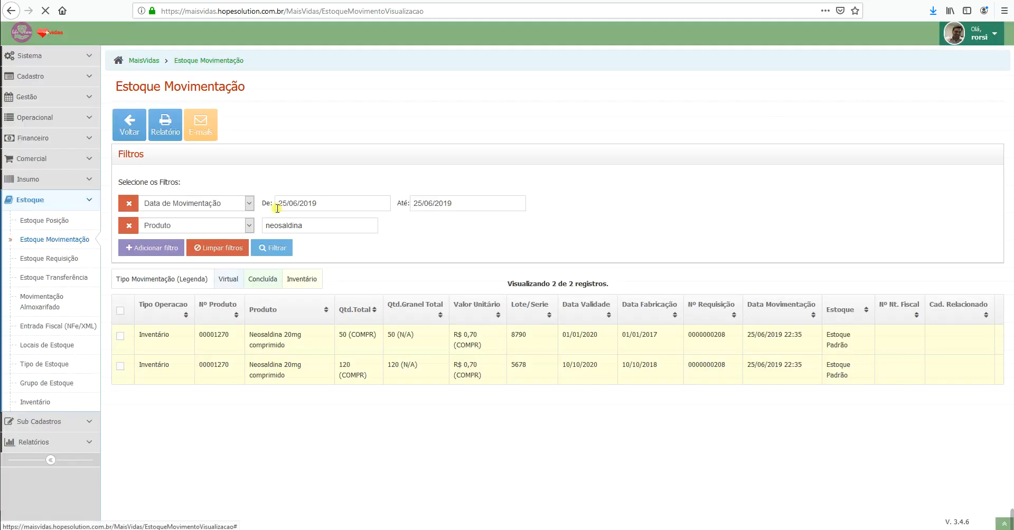
Step: Clear all filters and preview the seven-page Movimentações Físicas por Insumo report for every product
click(231, 252)
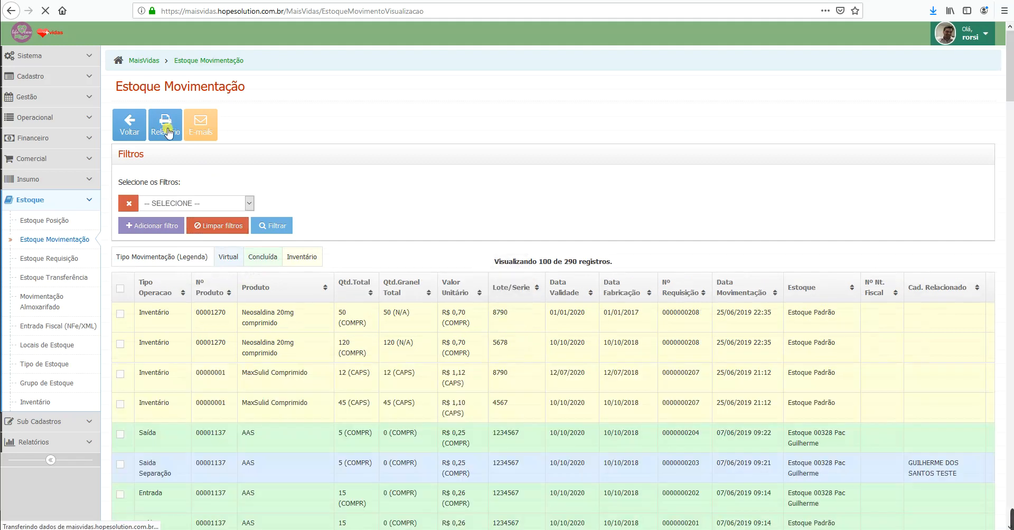
click(168, 133)
click(203, 181)
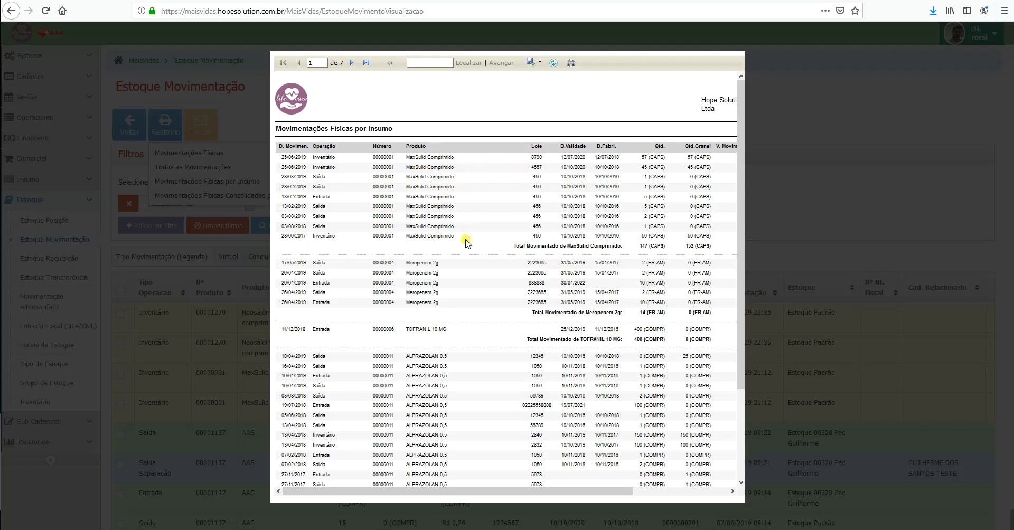
scroll(478, 232, down, 2)
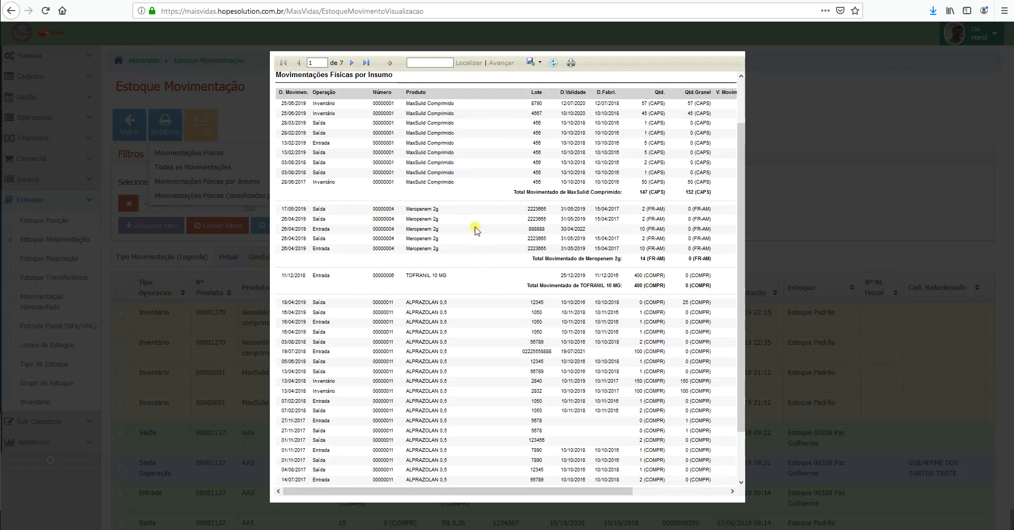
scroll(474, 210, down, 2)
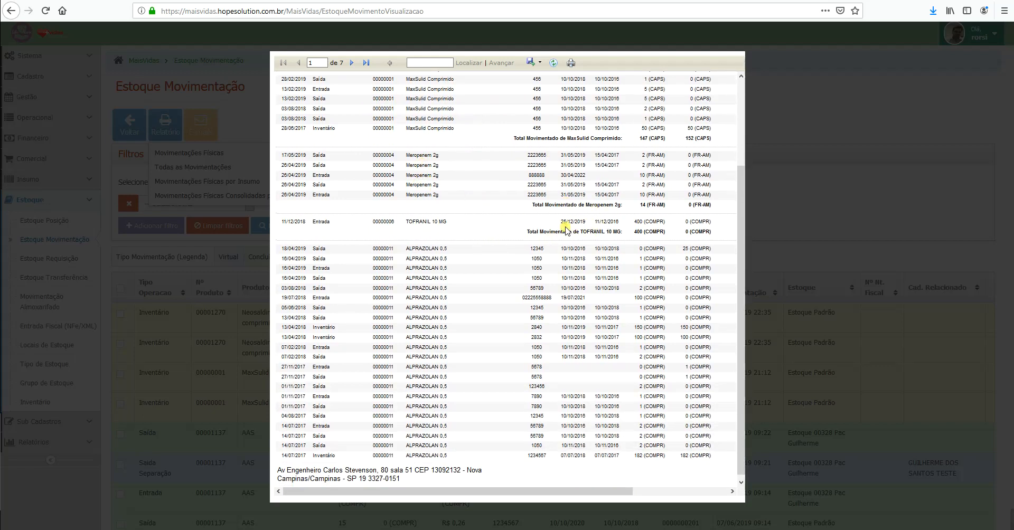
scroll(553, 346, down, 1)
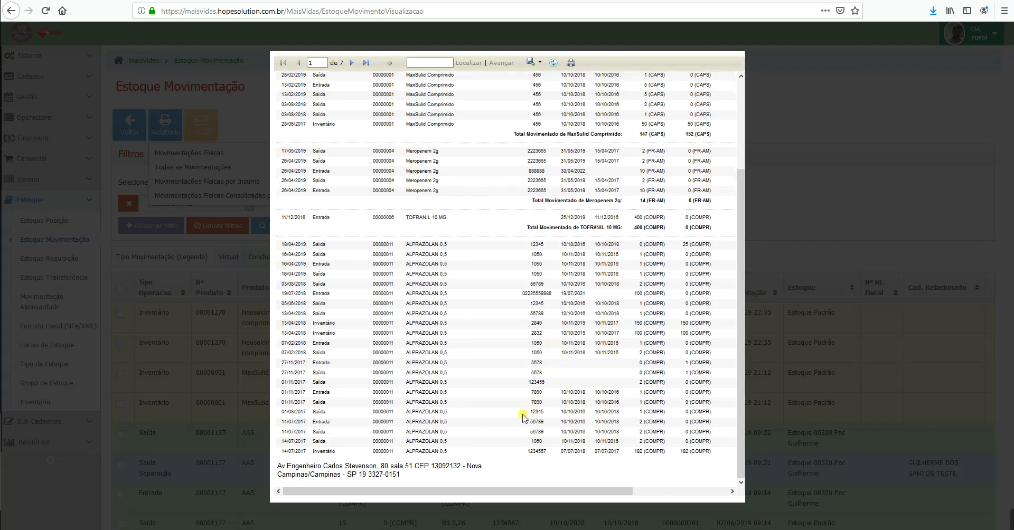
click(818, 122)
click(172, 131)
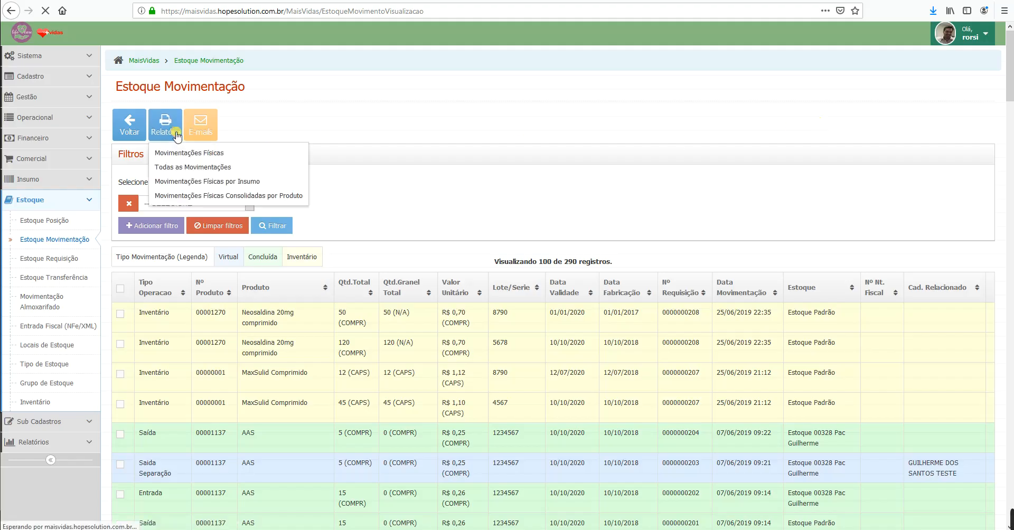
Step: Preview the two-page Movimentações Físicas Consolidadas por Produto report, scrolling through it
click(228, 195)
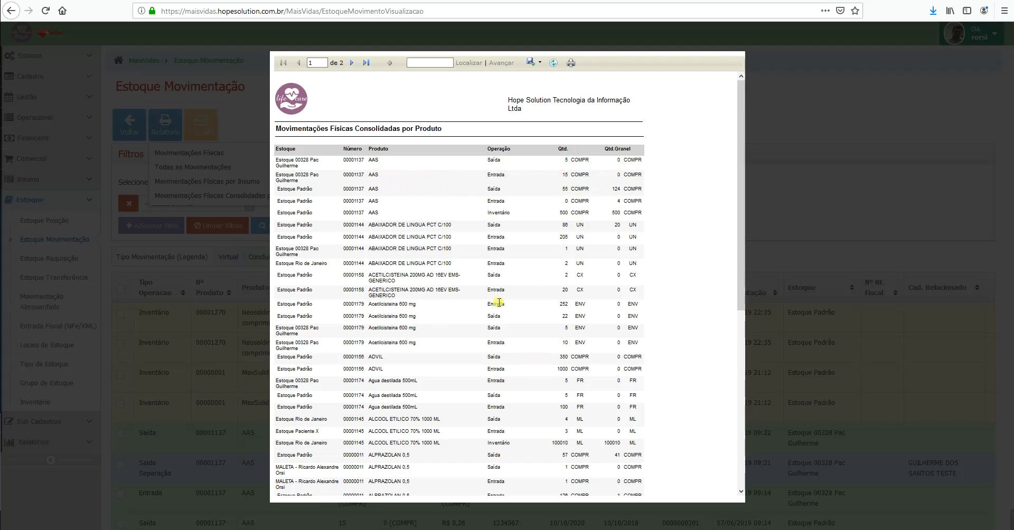
scroll(496, 289, down, 10)
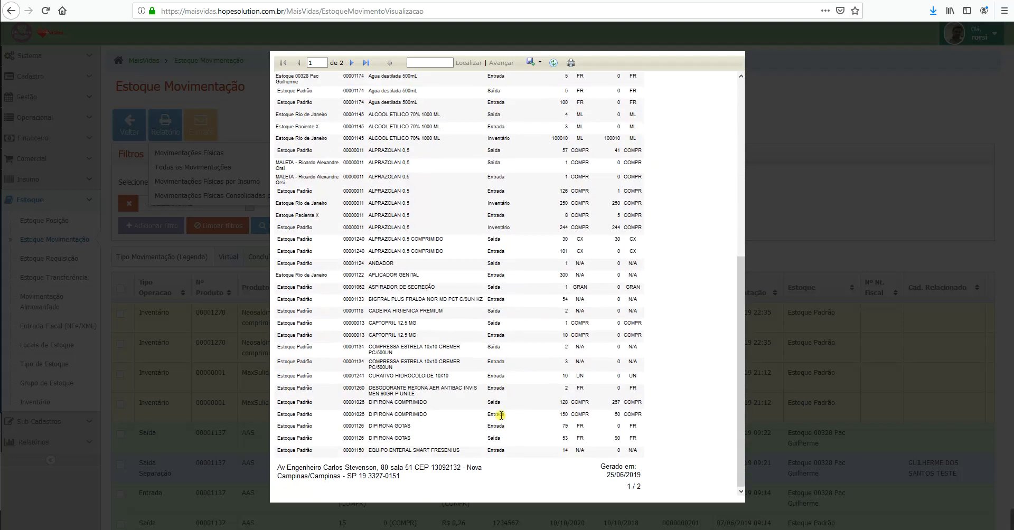
scroll(611, 247, up, 3)
scroll(611, 247, up, 1)
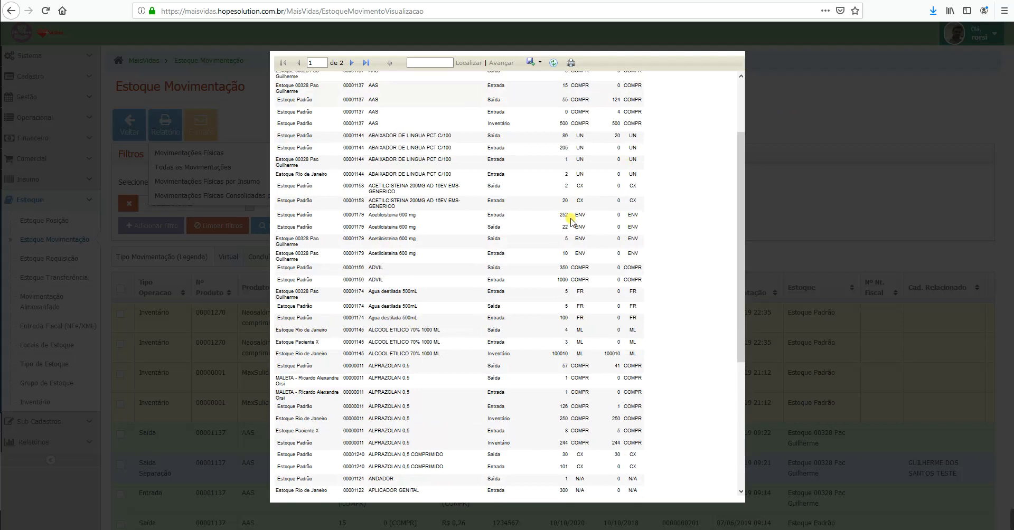
scroll(570, 216, up, 2)
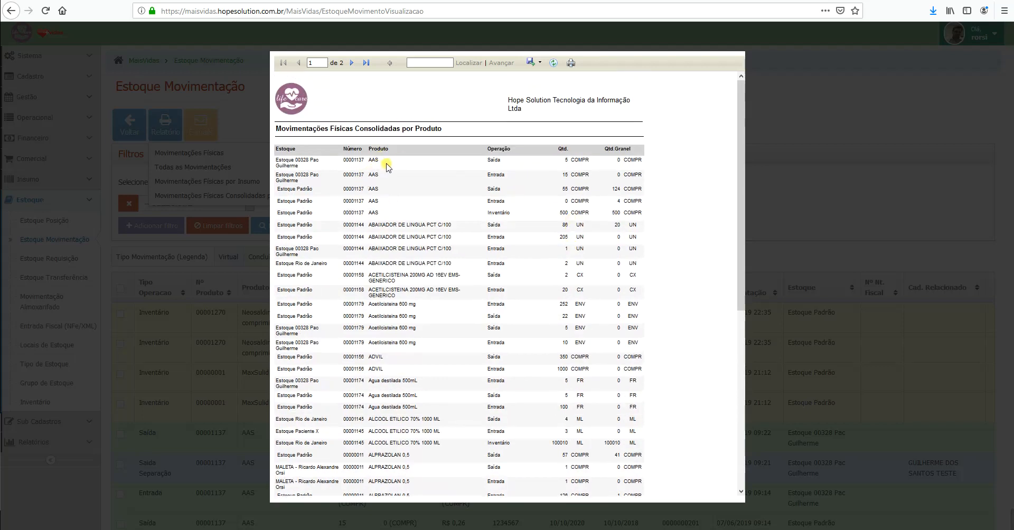
Step: Highlight the first AAS row, quantities 15 and 5, and an Inventário entry, then close the report
drag(285, 166, 633, 158)
click(641, 159)
drag(562, 174, 571, 176)
click(575, 168)
drag(571, 164, 562, 169)
drag(488, 213, 506, 193)
click(530, 215)
scroll(499, 289, down, 1)
scroll(500, 290, down, 8)
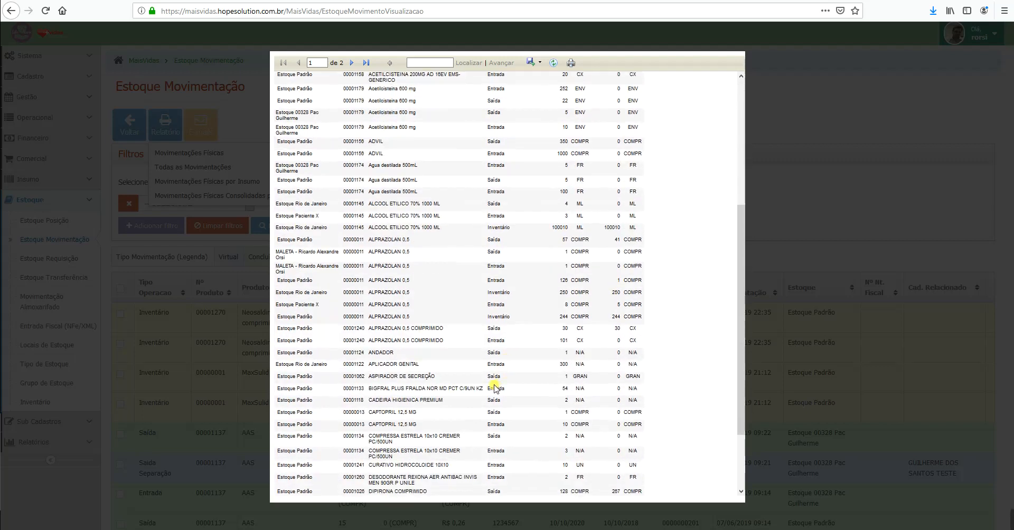
click(798, 120)
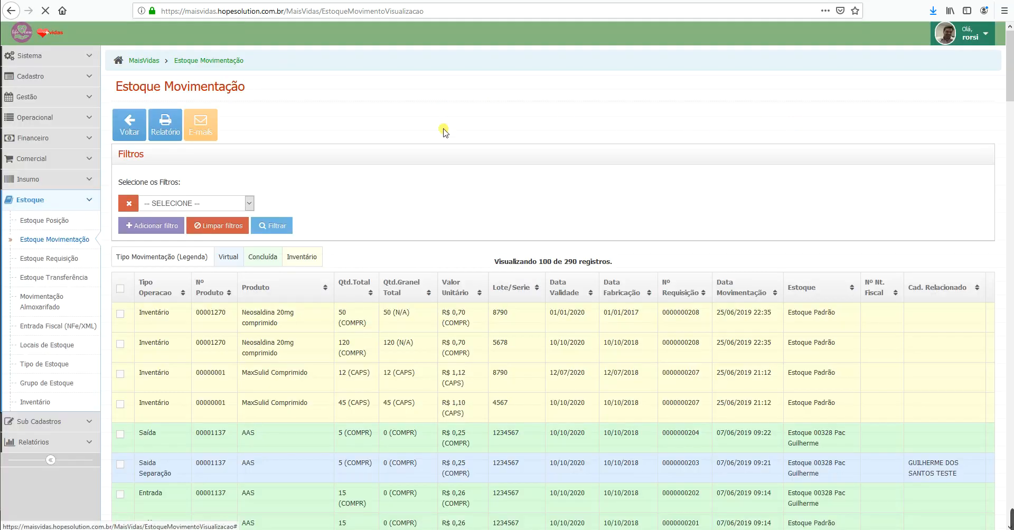